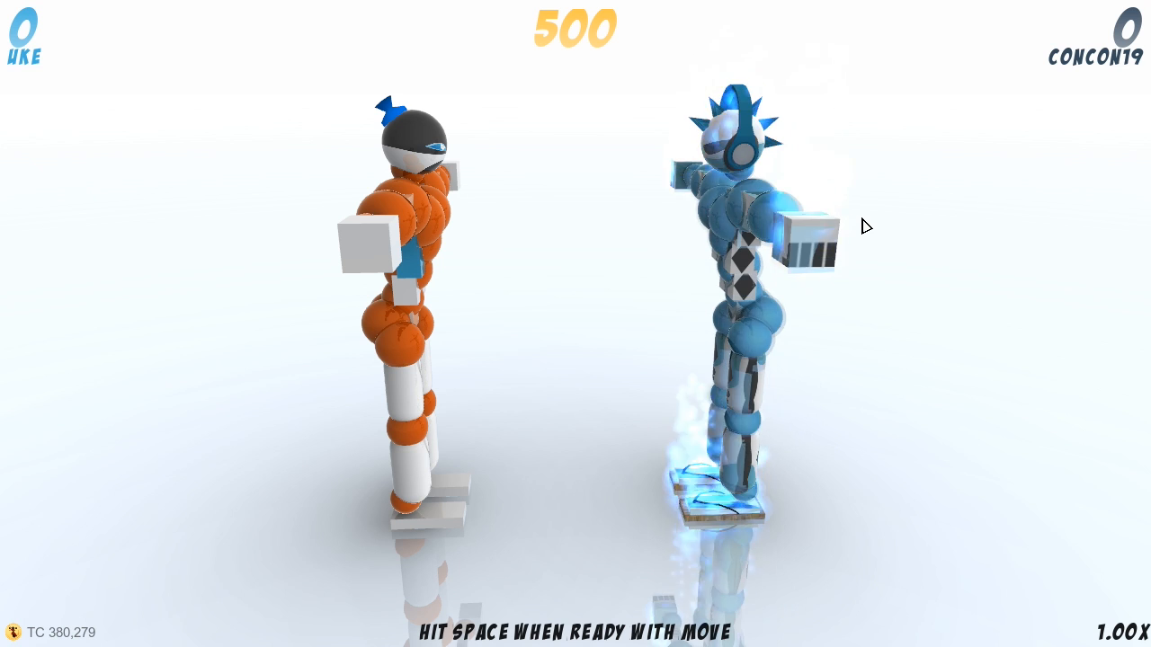
Step: Open the Mod Maker from the game's setup options
{"action": "key", "text": "Escape"}
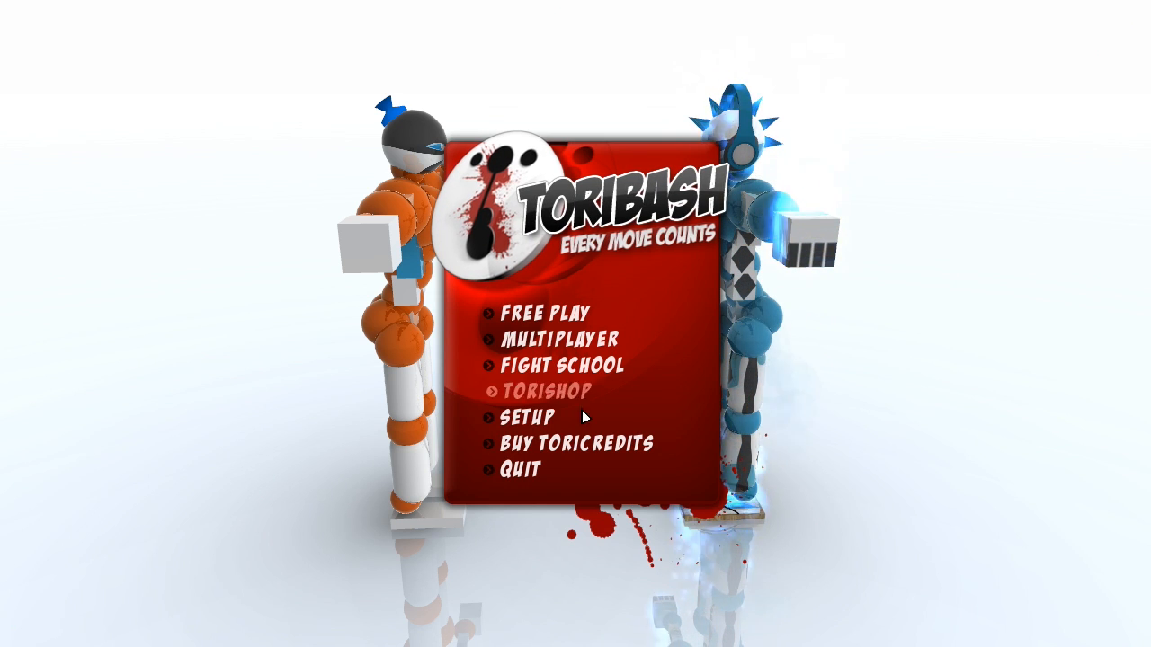
{"action": "left_click", "coordinate": [552, 416]}
{"action": "left_click", "coordinate": [533, 365]}
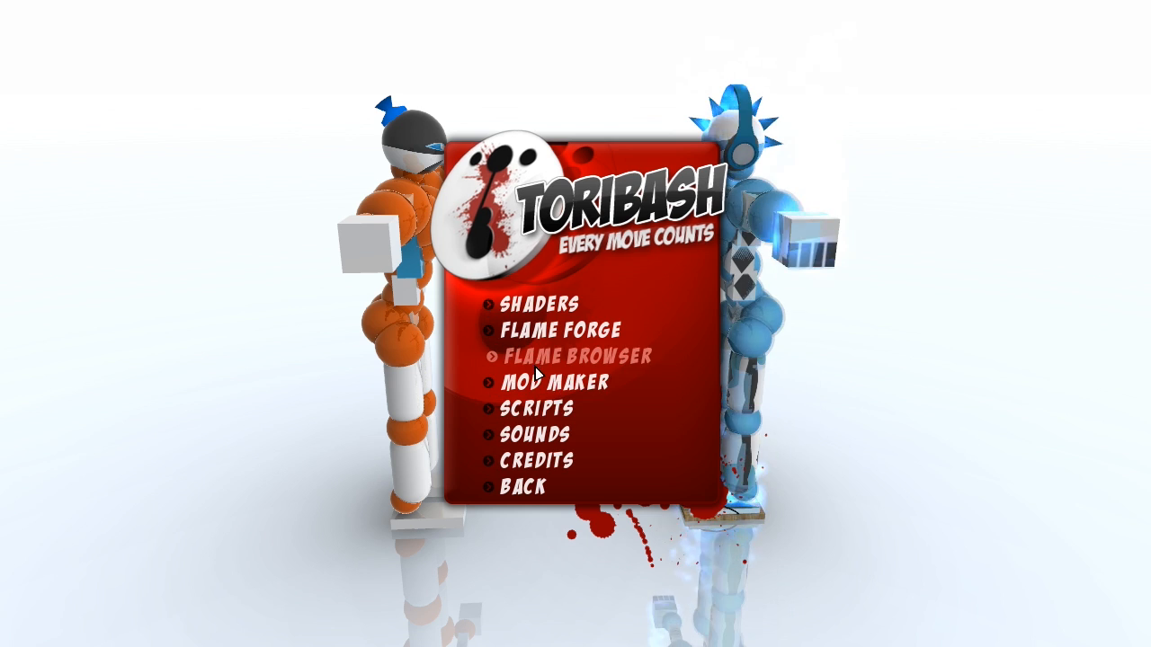
{"action": "left_click", "coordinate": [560, 383]}
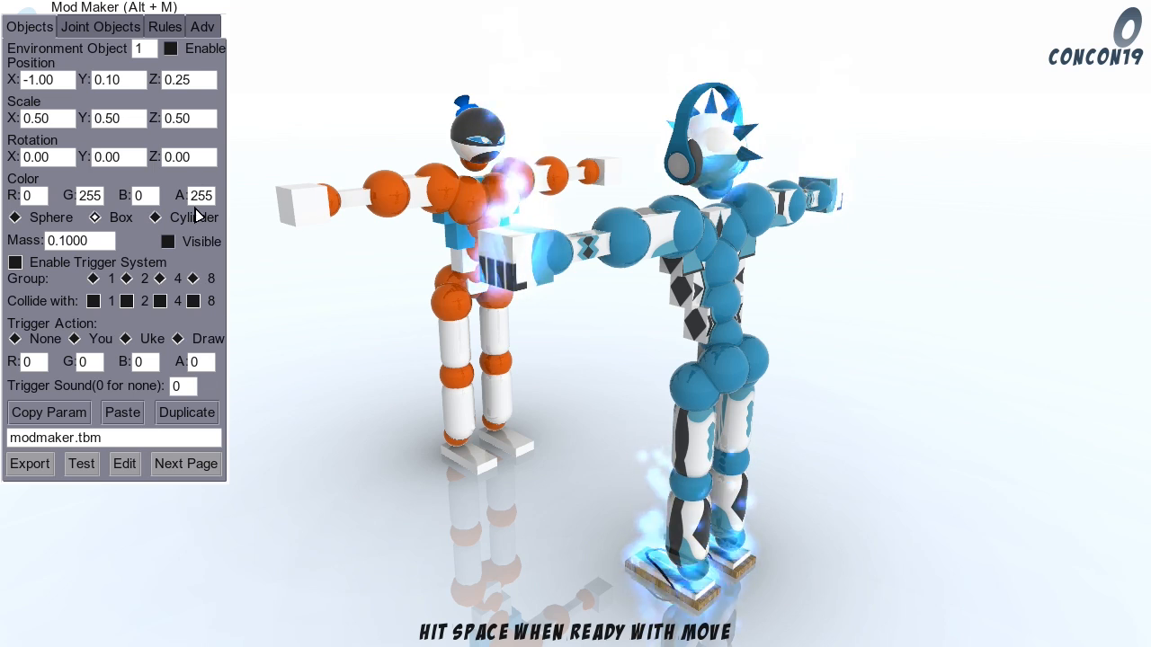
Step: Examine the two fighters and the arena from different camera angles and distances
{"action": "key", "text": "a"}
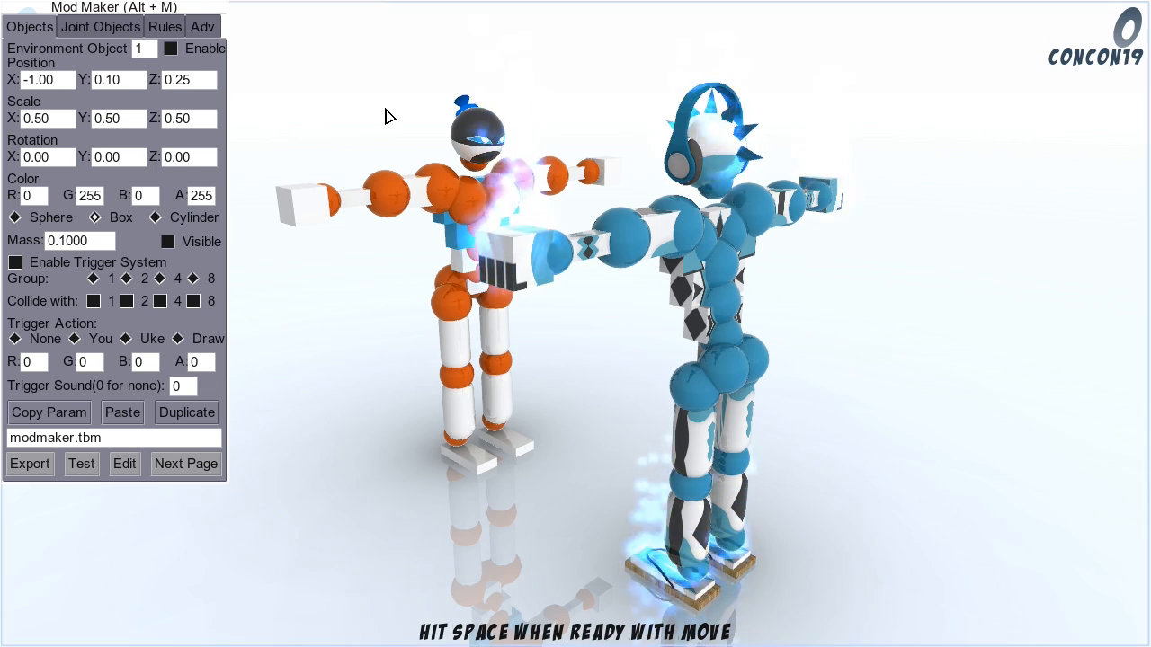
{"action": "key", "text": "d"}
{"action": "key", "text": "a"}
{"action": "key", "text": "s"}
{"action": "key", "text": "w"}
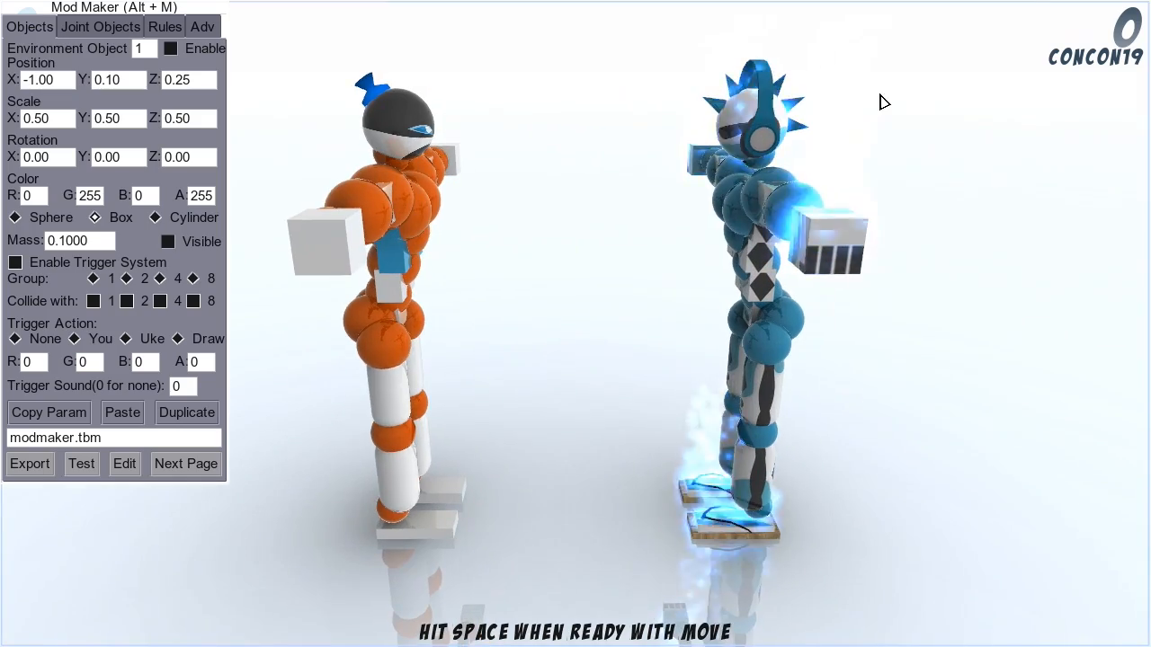
{"action": "key", "text": "s"}
{"action": "key", "text": "a"}
{"action": "key", "text": "d"}
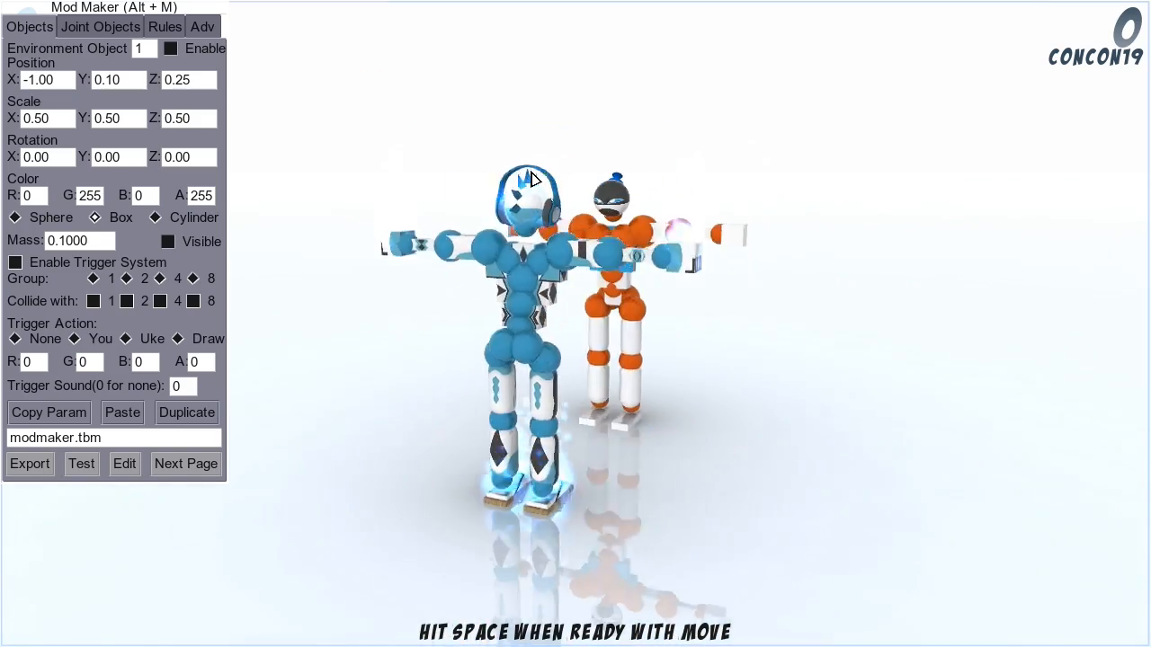
{"action": "key", "text": "a"}
{"action": "key", "text": "d"}
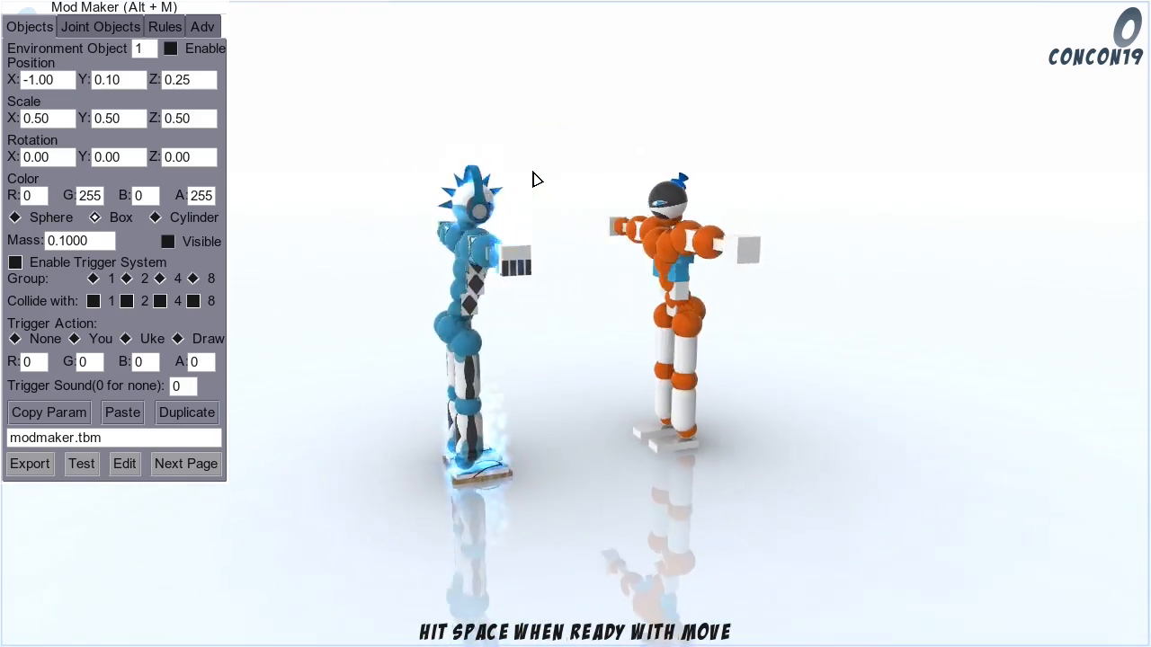
{"action": "key", "text": "a"}
{"action": "key", "text": "d"}
{"action": "key", "text": "w"}
{"action": "key", "text": "s"}
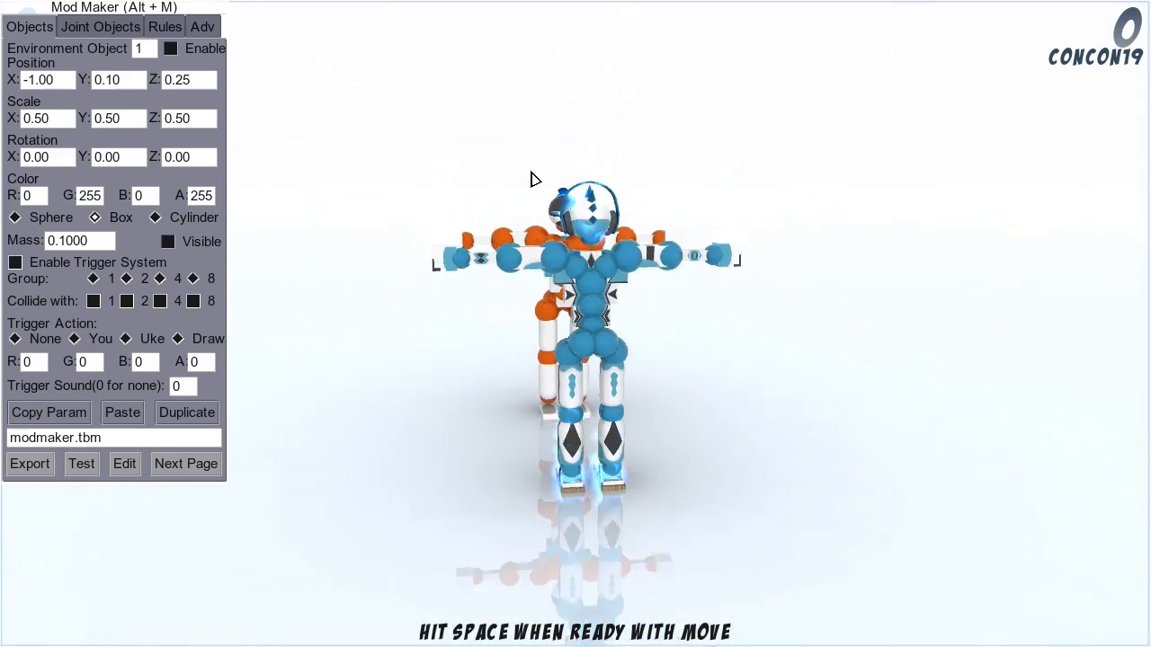
{"action": "key", "text": "a"}
{"action": "key", "text": "w"}
{"action": "key", "text": "d"}
{"action": "key", "text": "s"}
{"action": "key", "text": "w"}
{"action": "key", "text": "s"}
{"action": "key", "text": "a"}
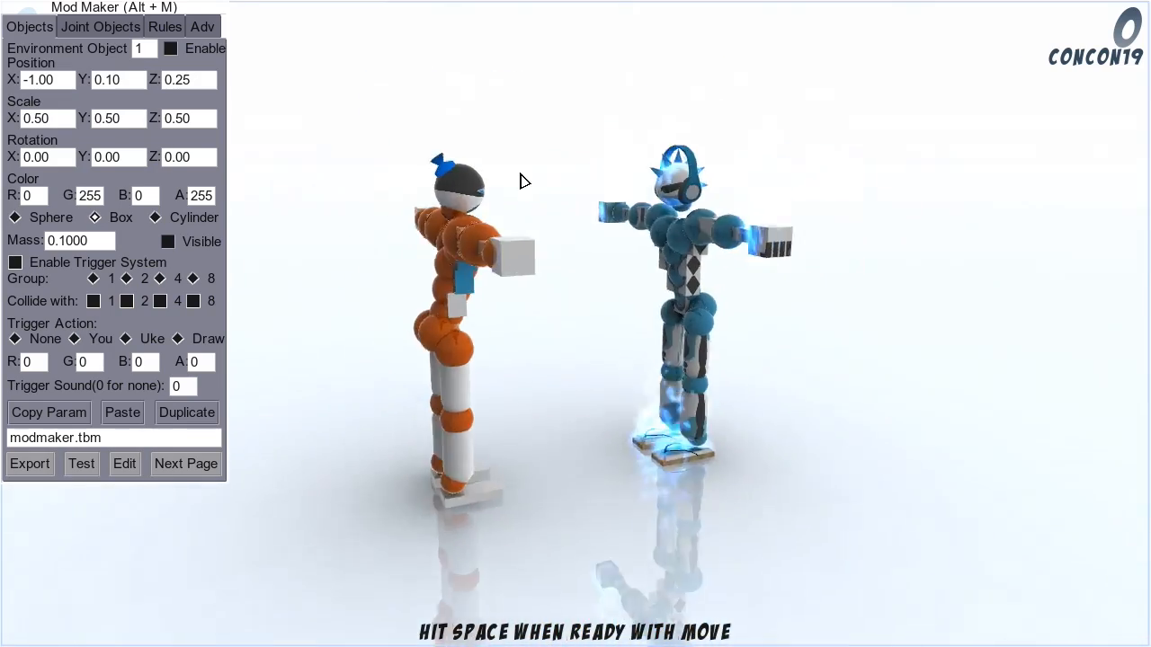
{"action": "key", "text": "w"}
{"action": "key", "text": "d"}
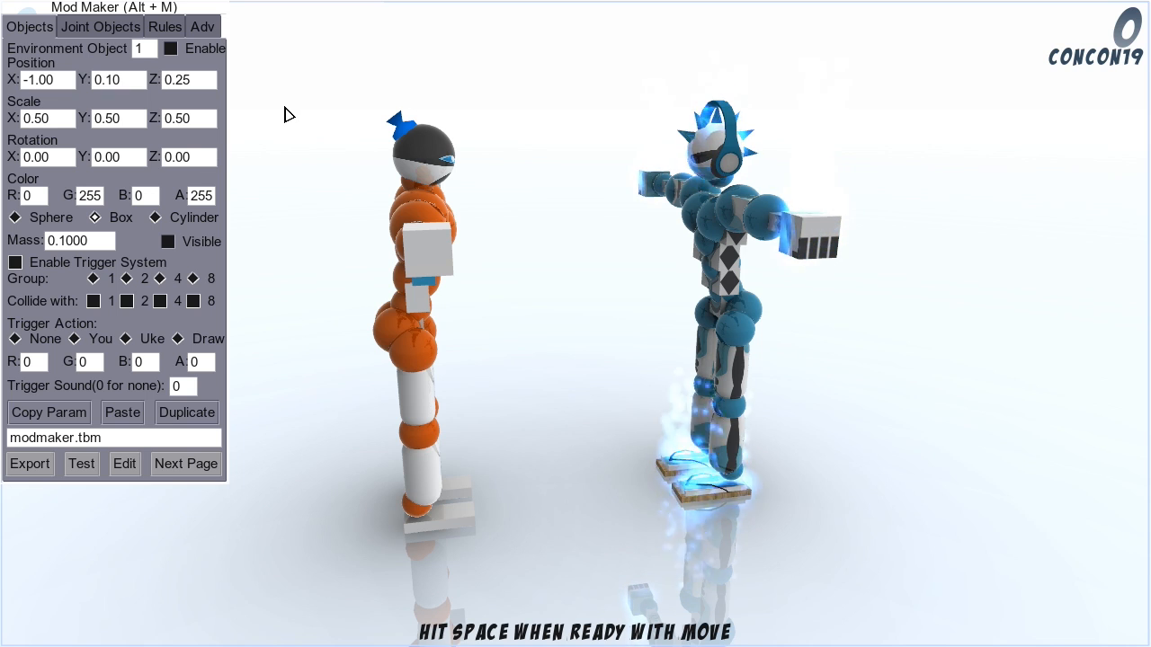
{"action": "key", "text": "d"}
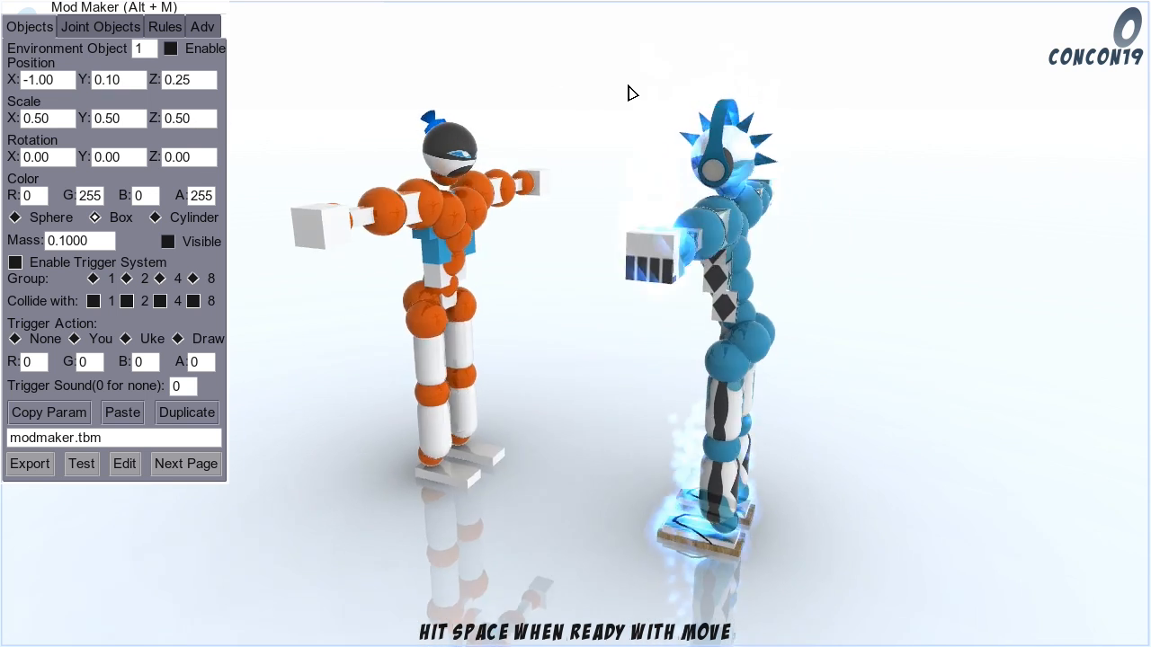
{"action": "key", "text": "a"}
{"action": "key", "text": "s"}
{"action": "key", "text": "d"}
{"action": "key", "text": "w"}
{"action": "key", "text": "a"}
{"action": "key", "text": "d"}
{"action": "key", "text": "s"}
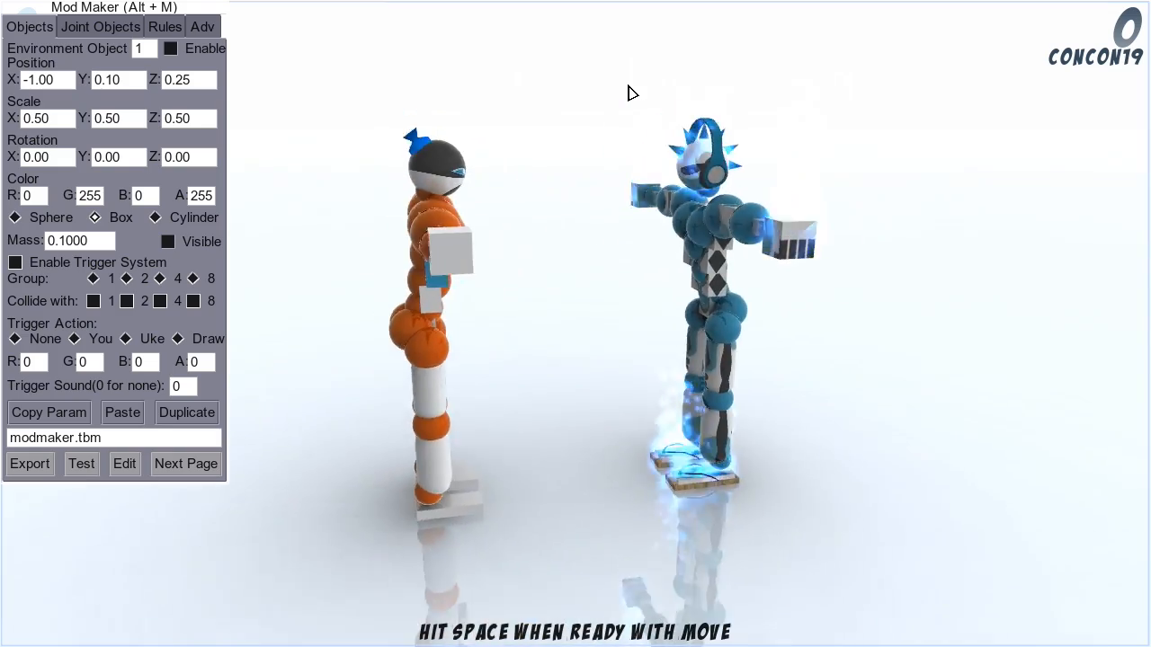
{"action": "key", "text": "a"}
{"action": "key", "text": "a"}
{"action": "key", "text": "s"}
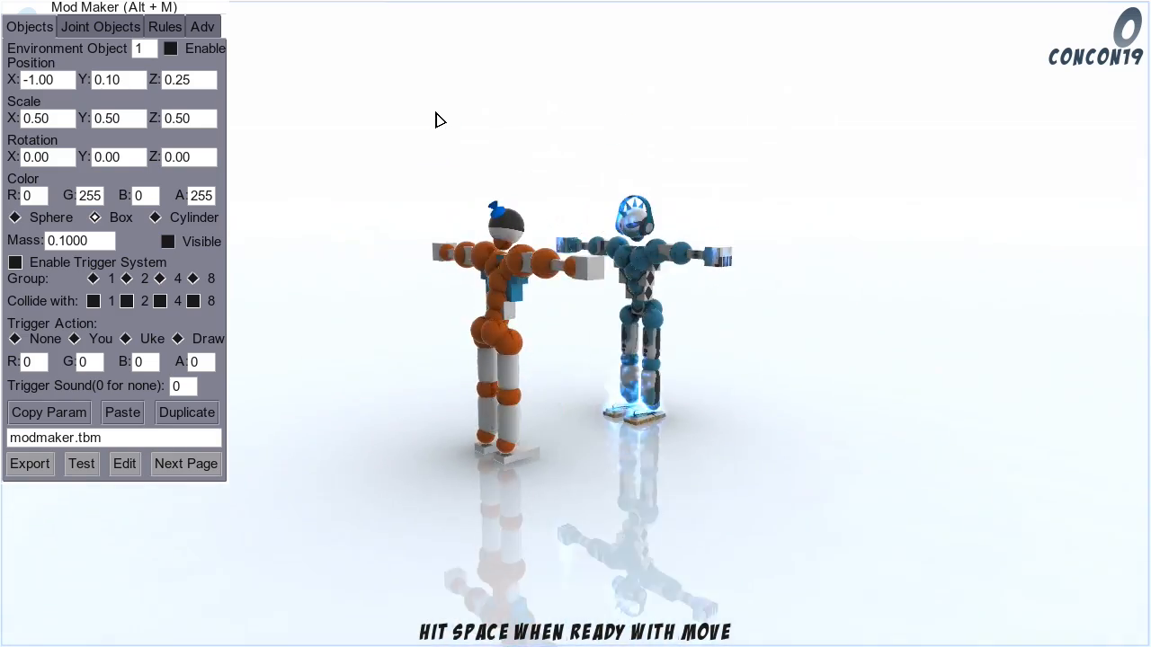
{"action": "key", "text": "d"}
{"action": "key", "text": "w"}
{"action": "key", "text": "w"}
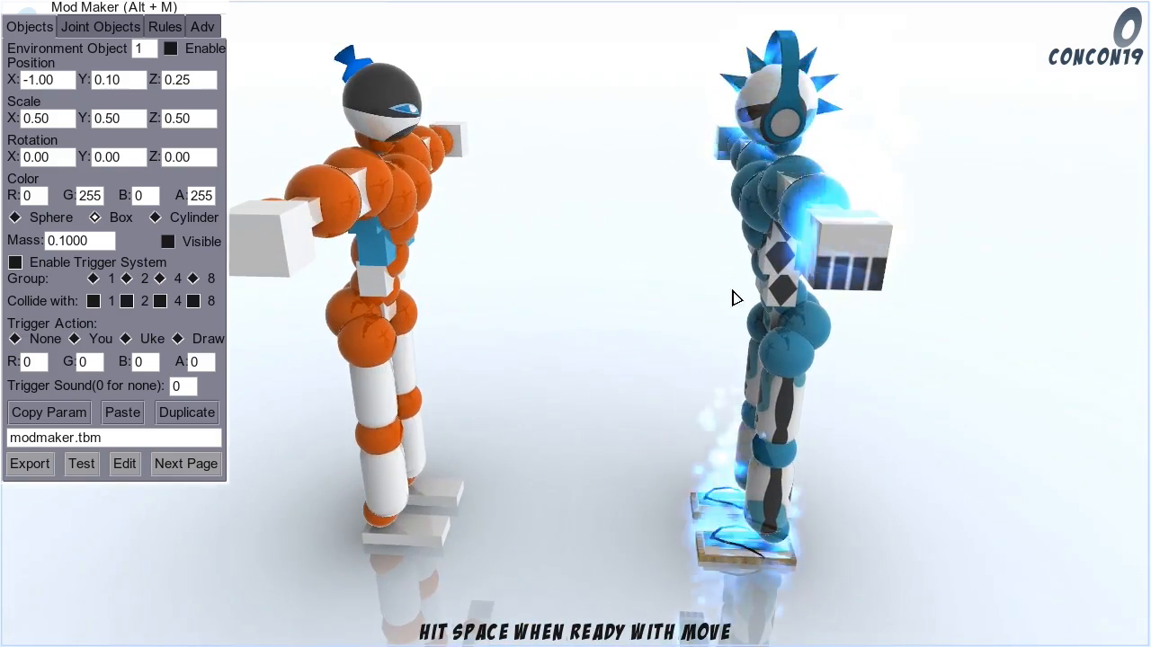
{"action": "key", "text": "s"}
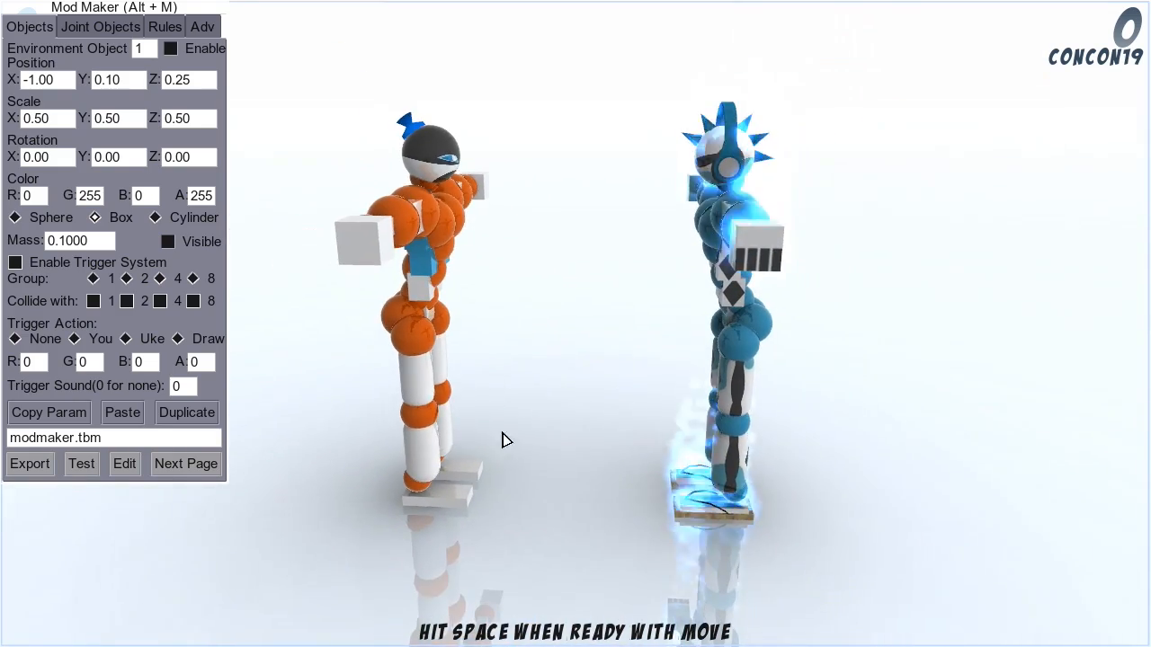
{"action": "key", "text": "a"}
{"action": "key", "text": "d"}
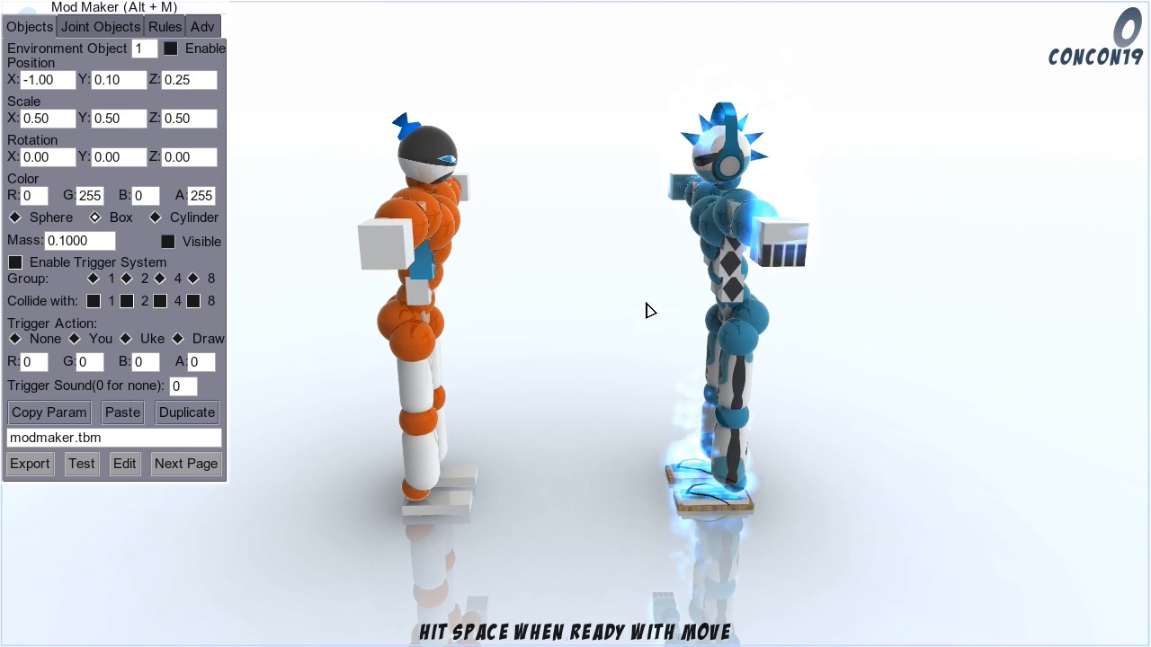
{"action": "key", "text": "a"}
{"action": "key", "text": "d"}
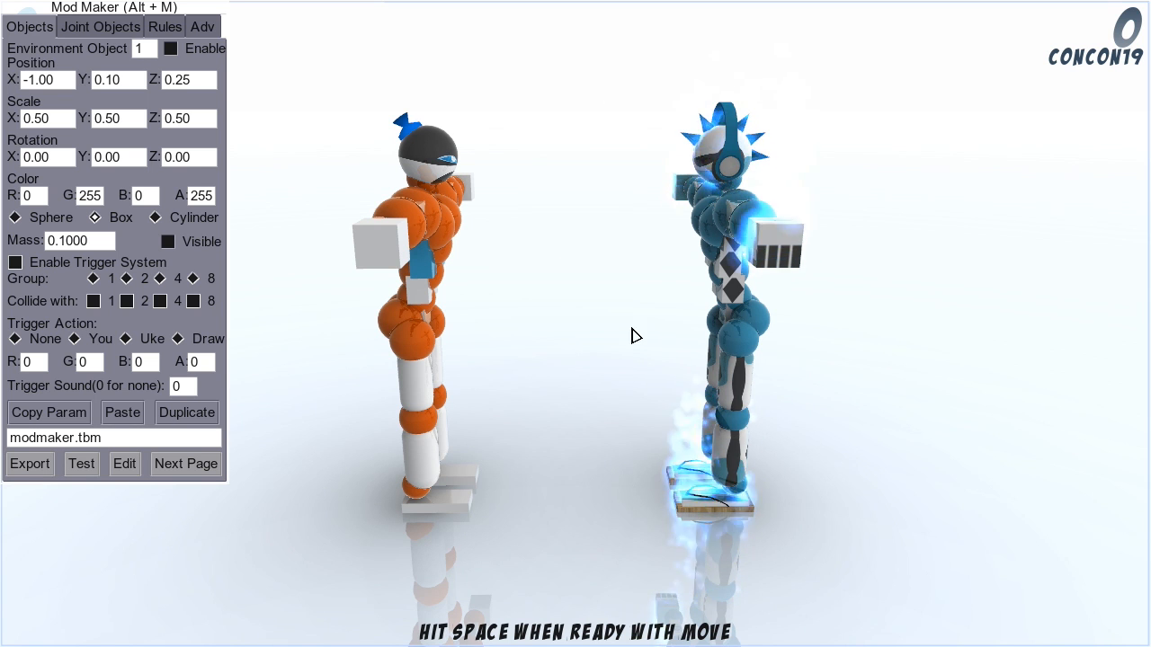
Step: Review the Mod Maker's miscellaneous reset, camera and display options and return to the environment object settings
{"action": "left_click", "coordinate": [196, 464]}
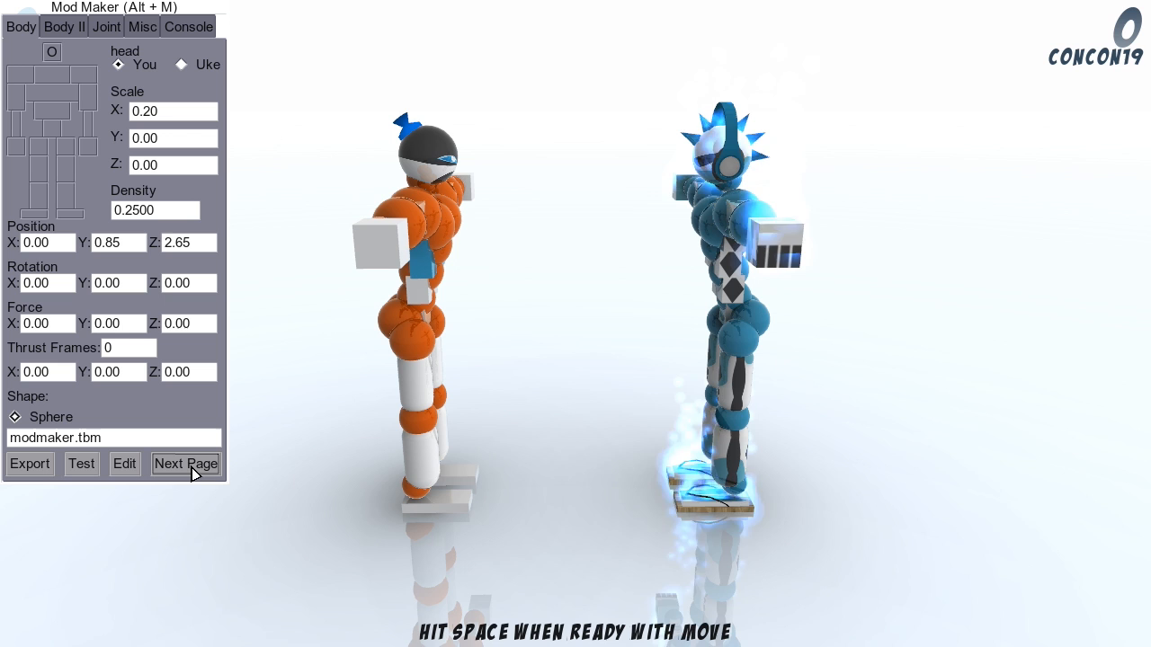
{"action": "left_click", "coordinate": [143, 34]}
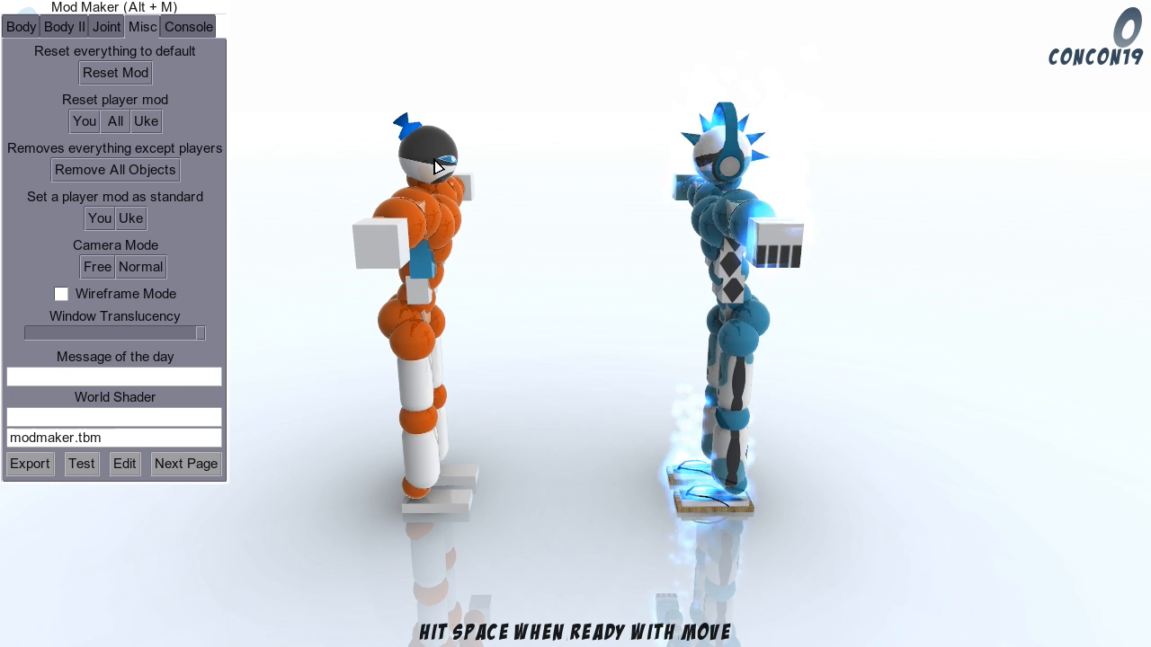
{"action": "left_click", "coordinate": [192, 463]}
{"action": "left_click", "coordinate": [191, 460]}
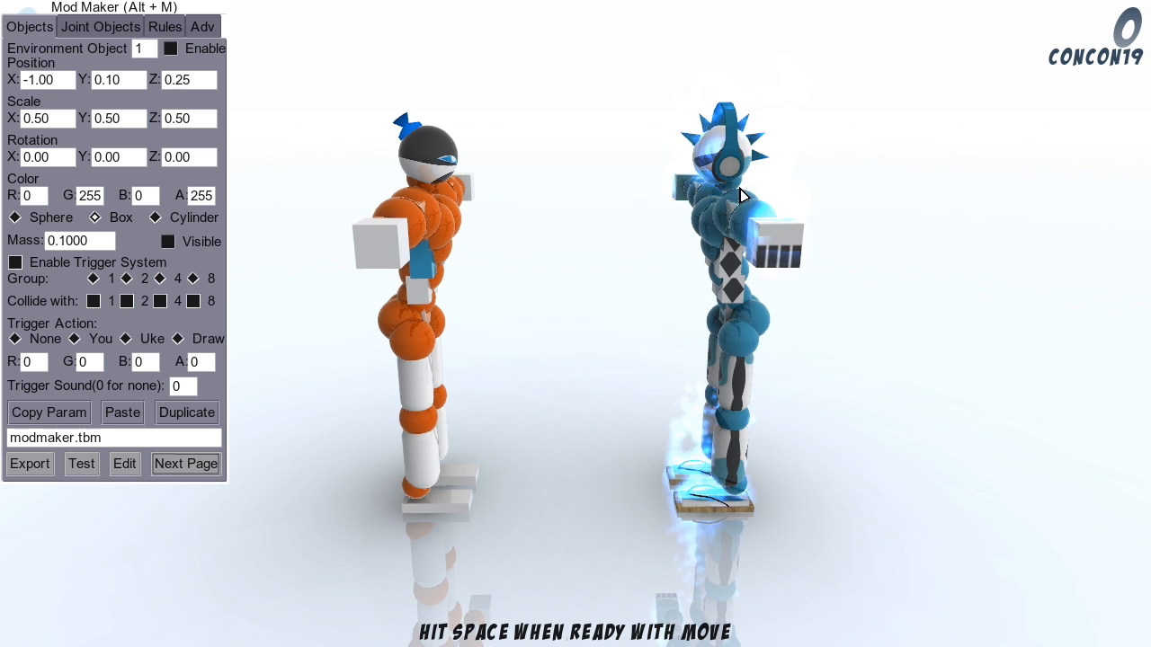
Step: Try a Z player rotation of 0 for Uke in the advanced settings and restore it to 180
{"action": "left_click", "coordinate": [212, 28]}
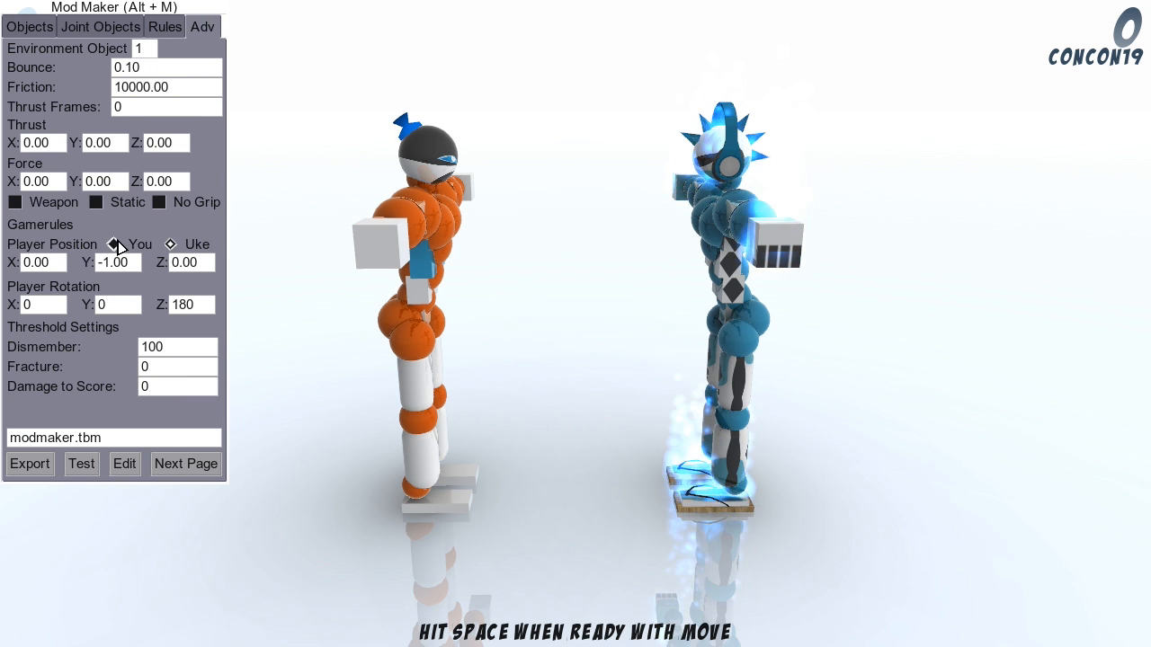
{"action": "left_click", "coordinate": [170, 244]}
{"action": "left_click", "coordinate": [170, 245]}
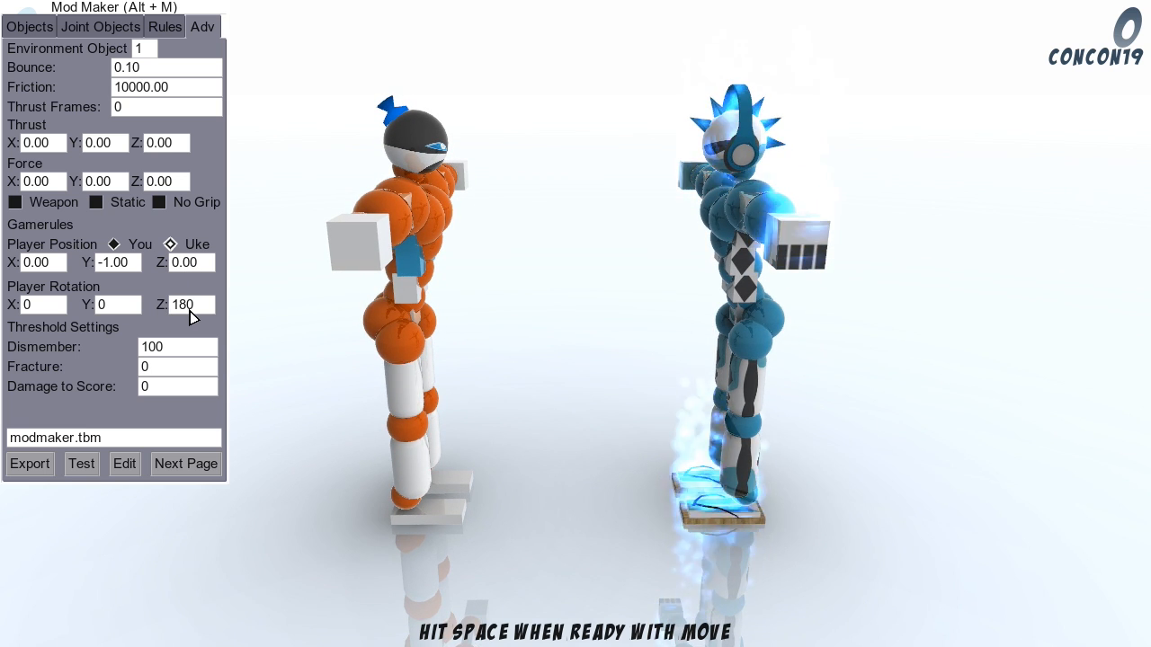
{"action": "left_click", "coordinate": [202, 311]}
{"action": "type", "text": "0"}
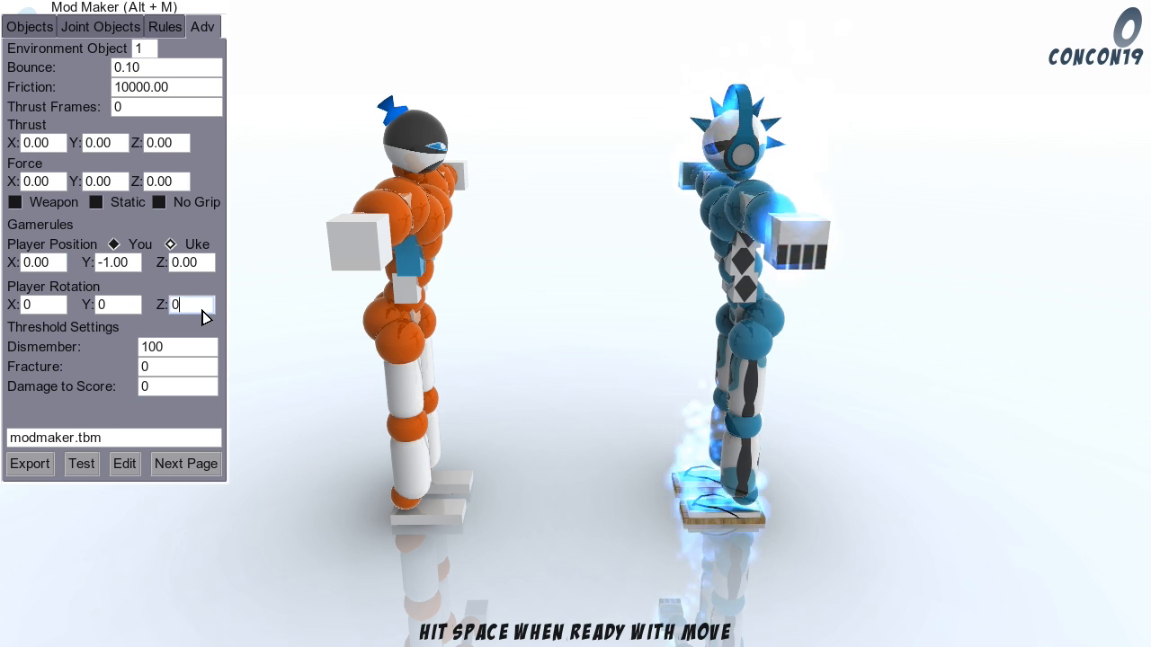
{"action": "left_click", "coordinate": [120, 310]}
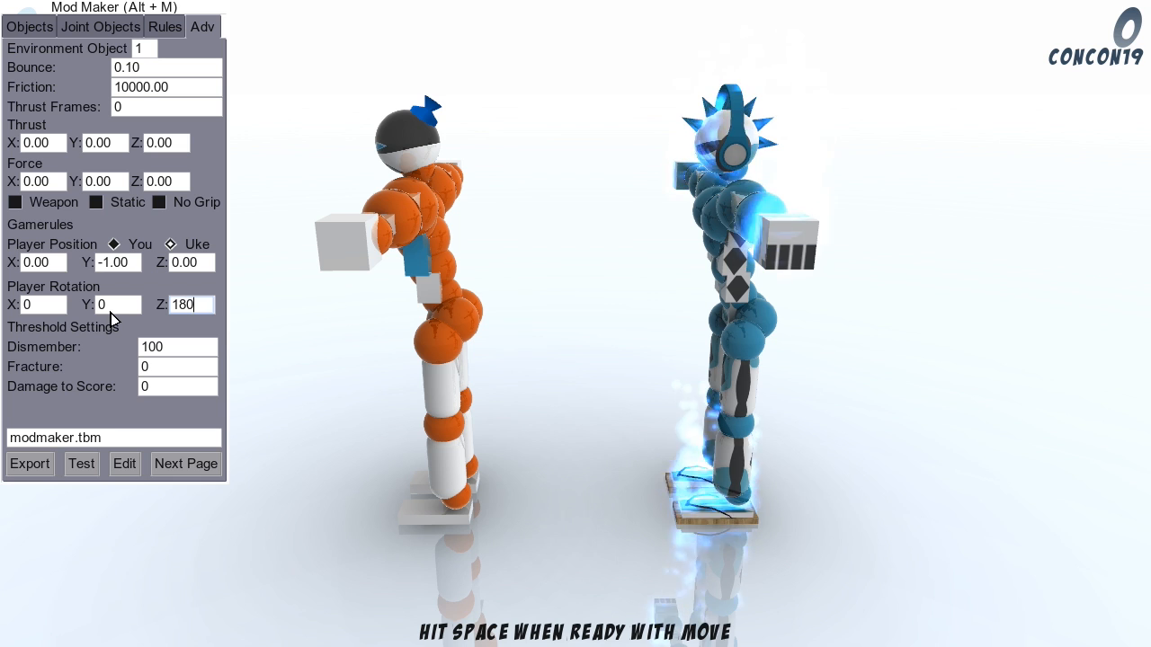
{"action": "left_click", "coordinate": [110, 313]}
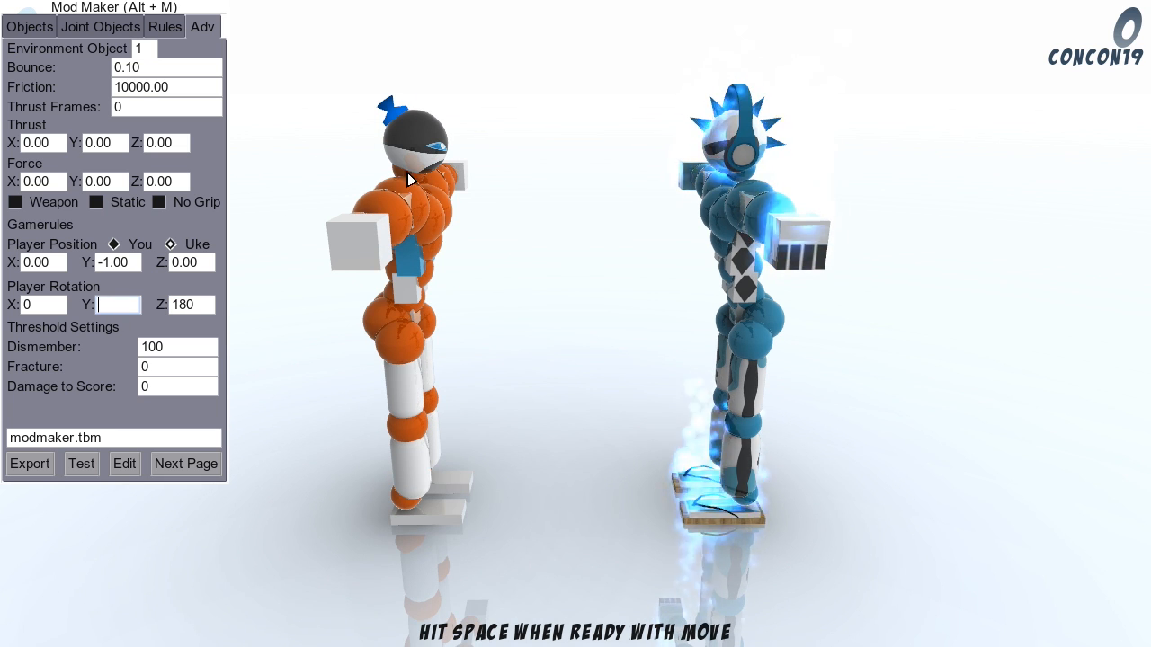
Step: Enable environment object 1 and set its position to X 0.00 and Y 0.00
{"action": "left_click", "coordinate": [30, 26]}
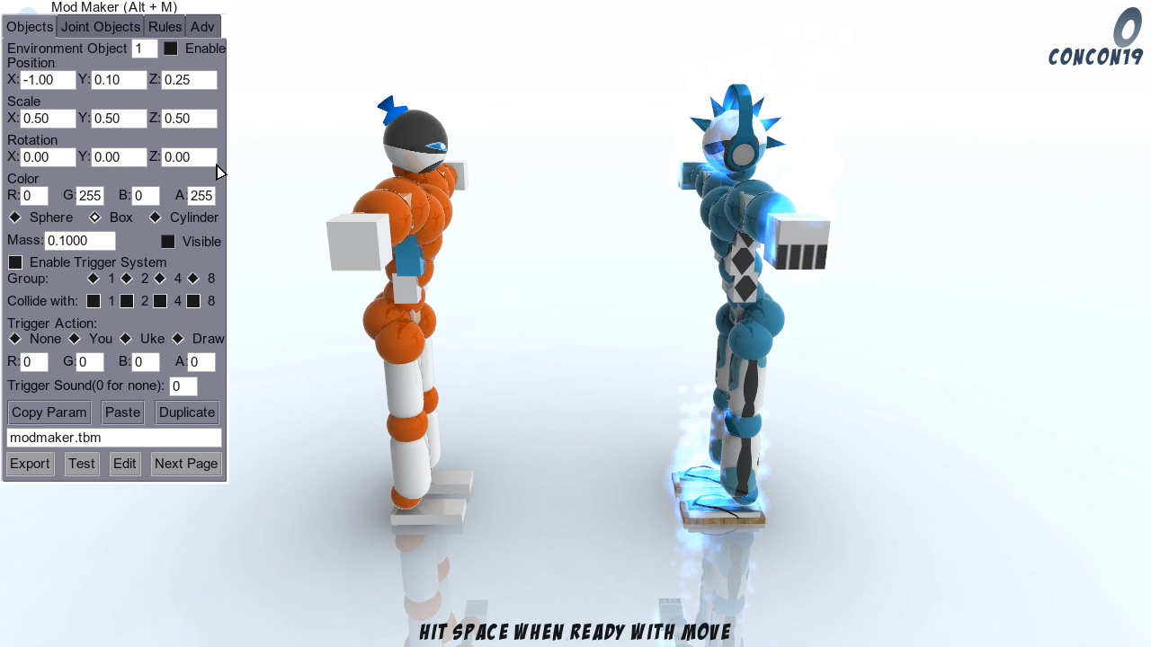
{"action": "left_click", "coordinate": [171, 49]}
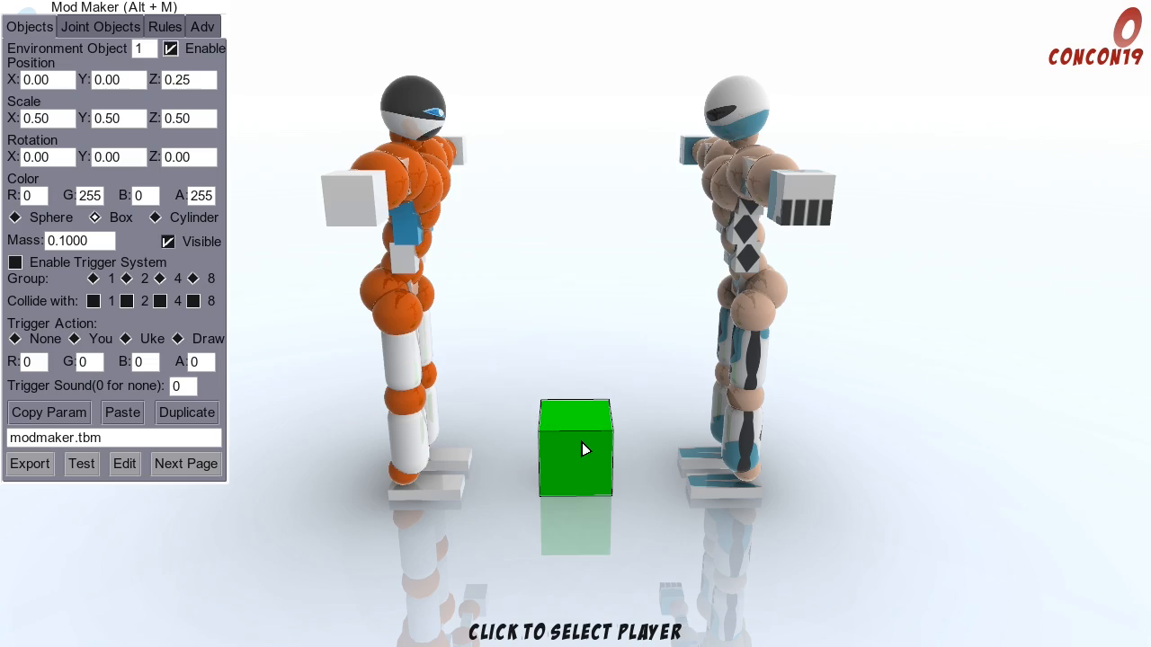
Step: Try the sphere, box and cylinder shapes on environment object 1 while viewing it from around the arena
{"action": "key", "text": "a"}
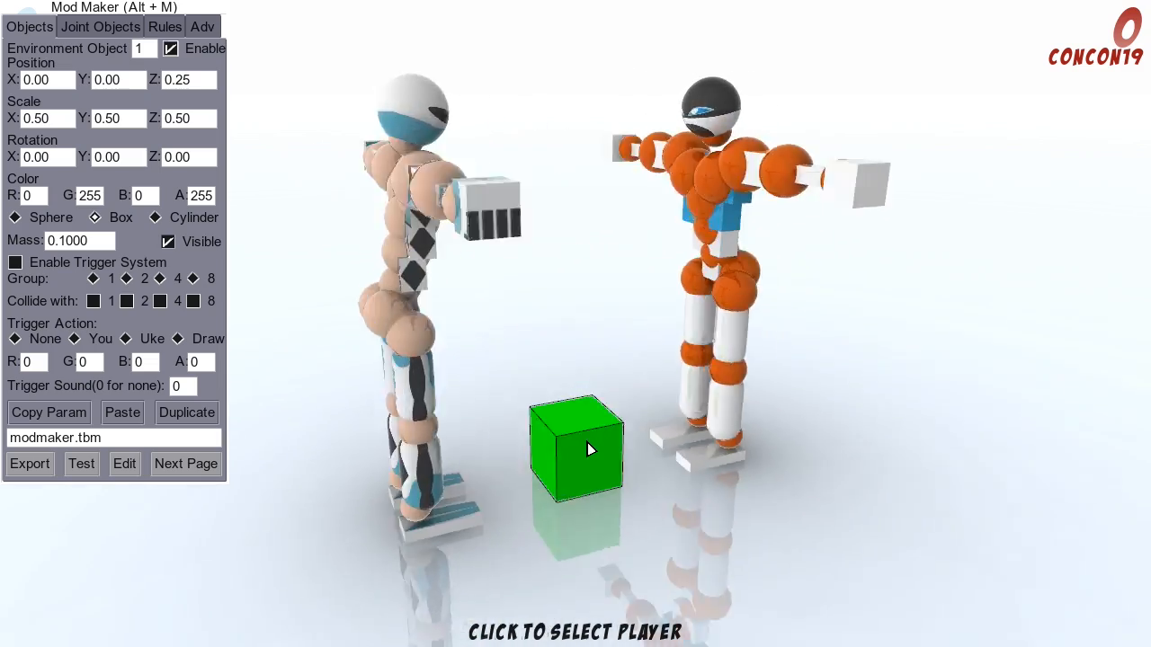
{"action": "key", "text": "a"}
{"action": "key", "text": "d"}
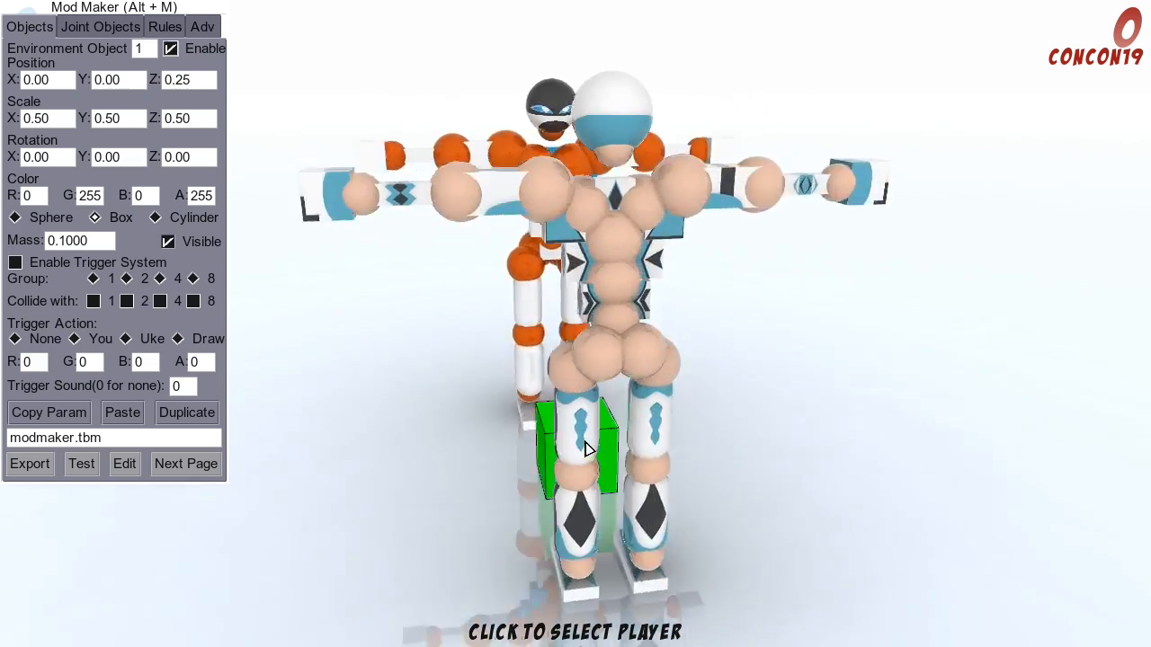
{"action": "key", "text": "a"}
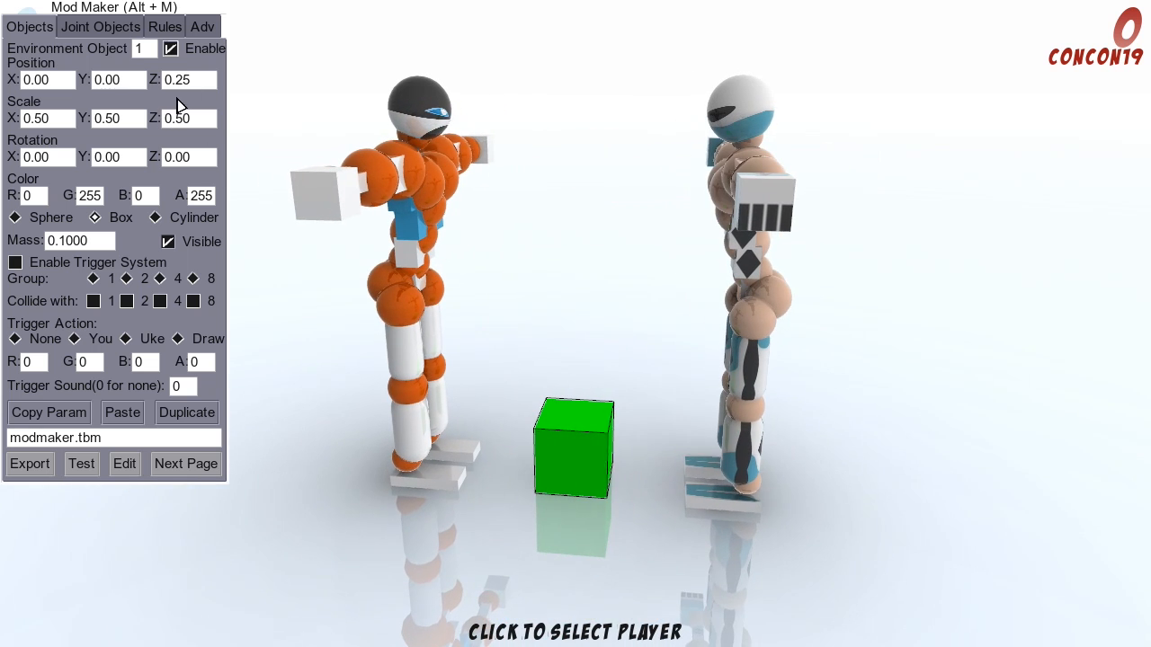
{"action": "key", "text": "a"}
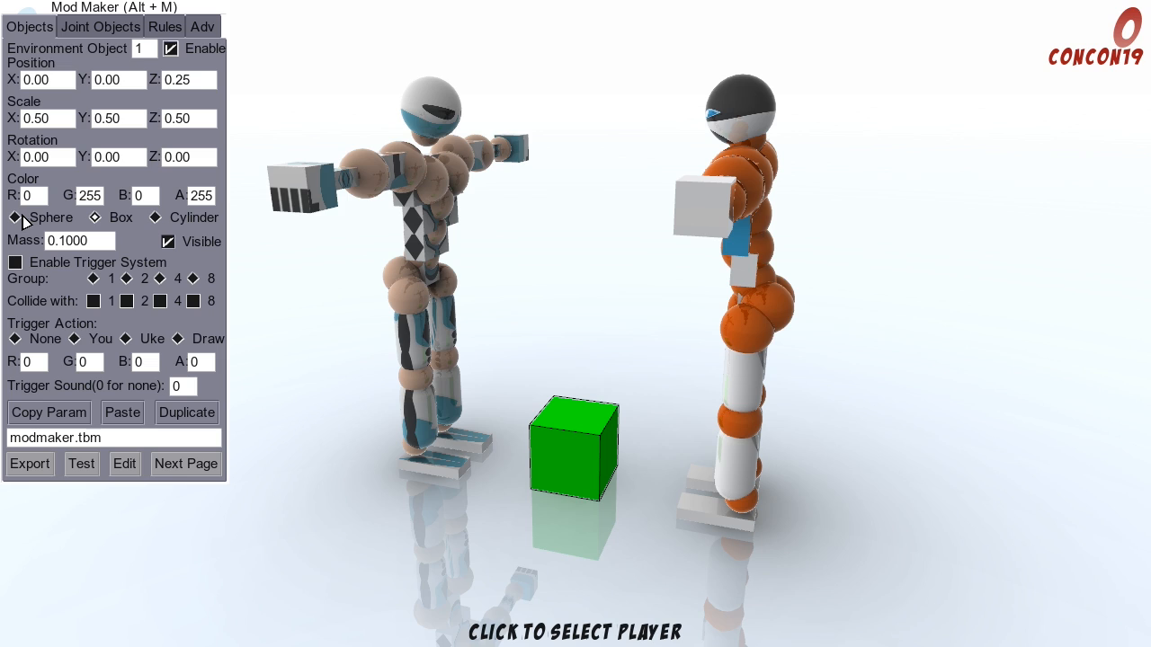
{"action": "left_click", "coordinate": [20, 220]}
{"action": "key", "text": "a"}
{"action": "left_click", "coordinate": [95, 219]}
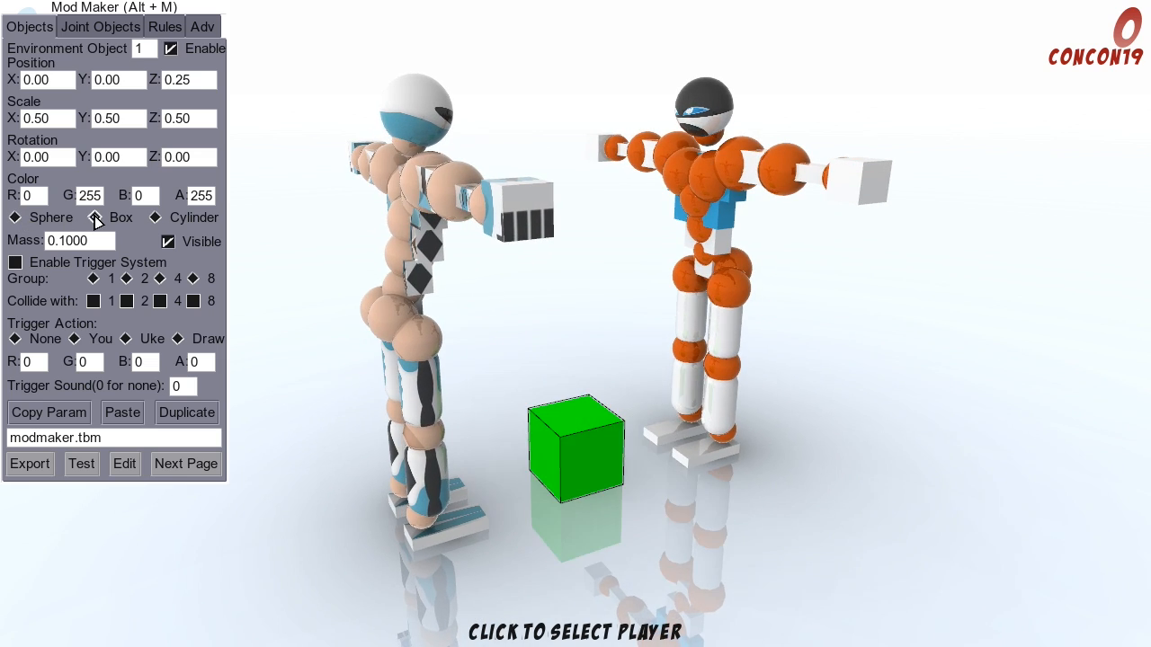
{"action": "key", "text": "a"}
{"action": "left_click", "coordinate": [155, 220]}
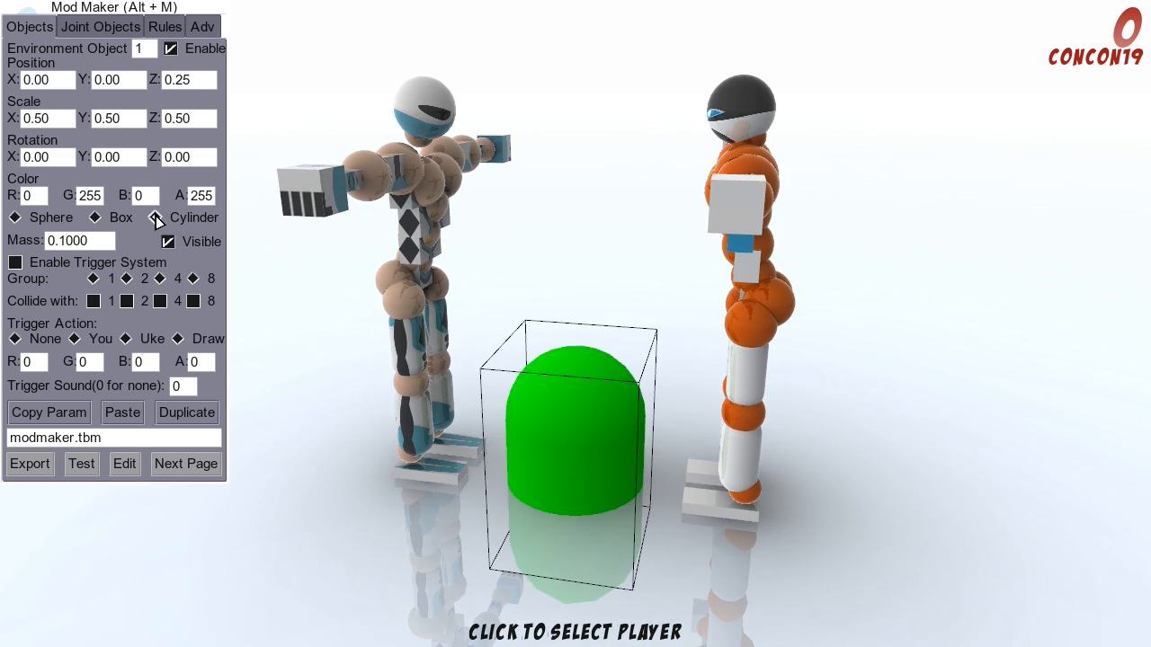
{"action": "key", "text": "a"}
Step: Set environment object 1's Z position to 1 and change its shape to a sphere
{"action": "left_click", "coordinate": [196, 82]}
{"action": "type", "text": "1"}
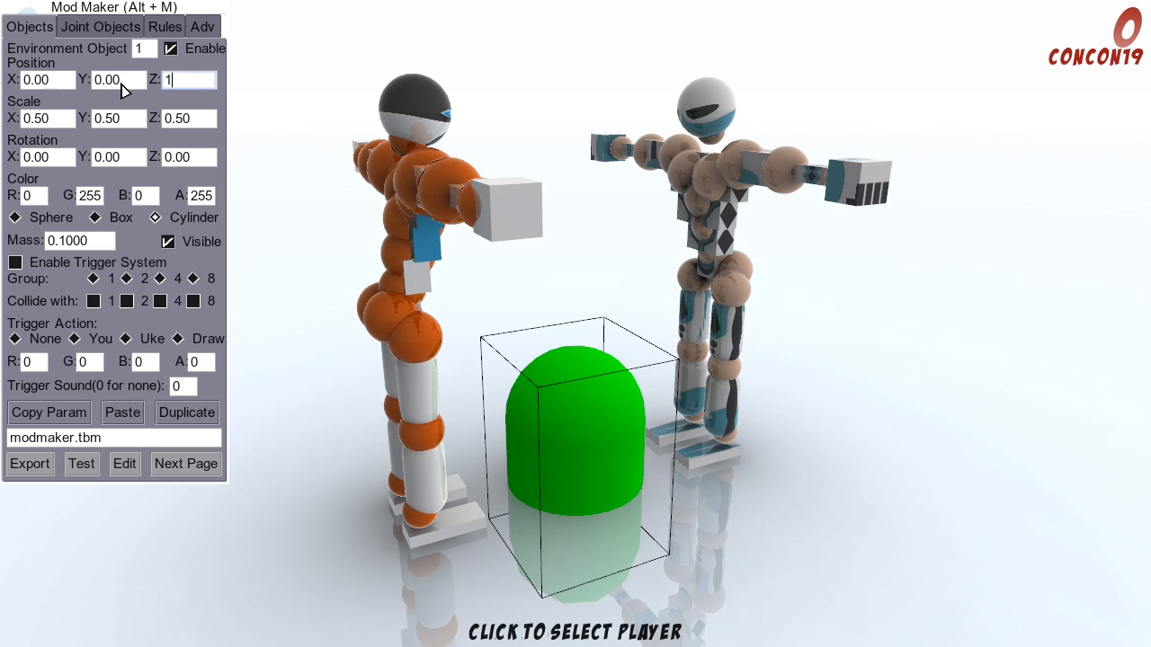
{"action": "left_click", "coordinate": [120, 80]}
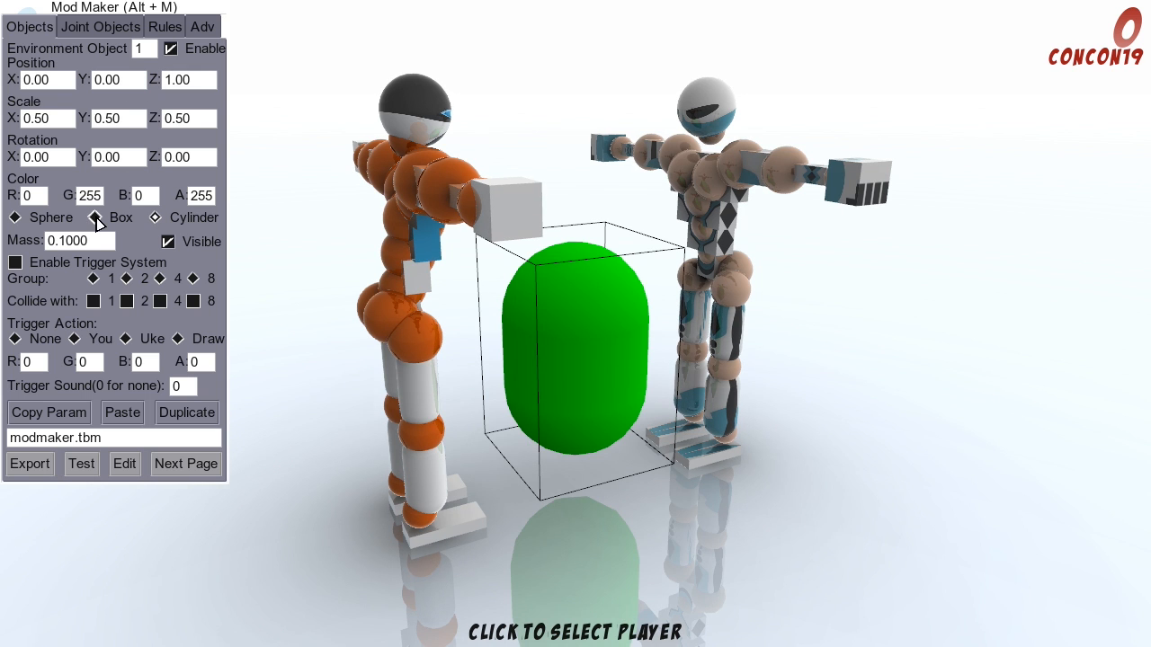
{"action": "left_click", "coordinate": [96, 220]}
{"action": "left_click", "coordinate": [17, 220]}
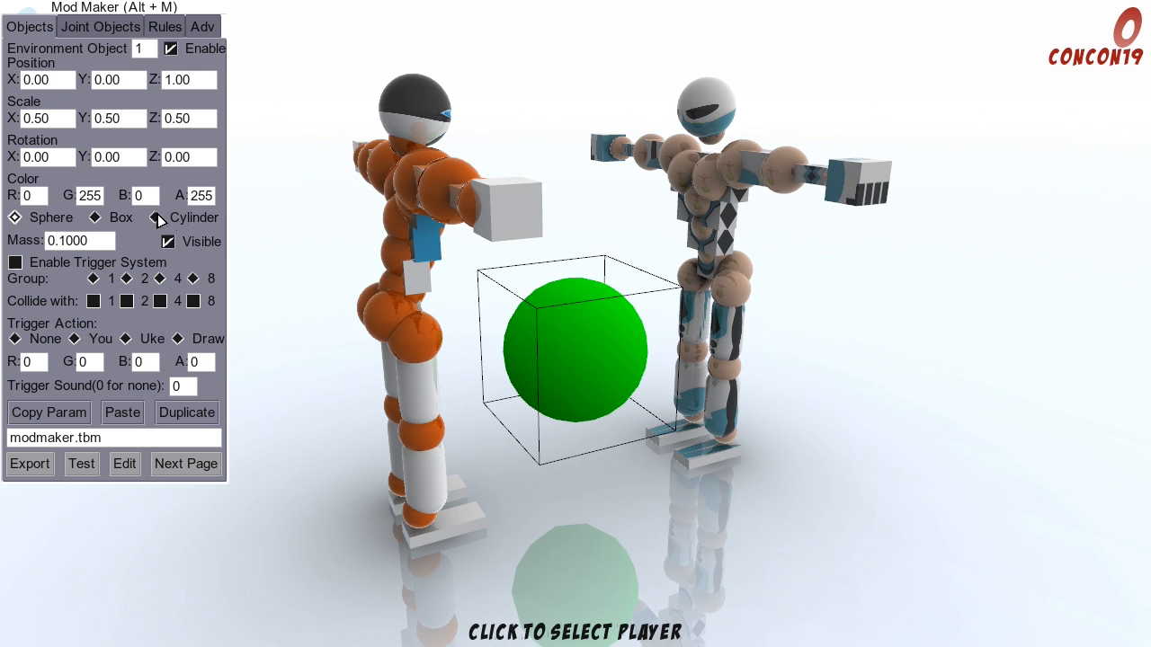
Step: Examine the sphere's placement between the two players from several sides of the arena
{"action": "left_click", "coordinate": [987, 405]}
{"action": "left_click_drag", "start_coordinate": [987, 404], "coordinate": [869, 349]}
{"action": "key", "text": "d"}
{"action": "key", "text": "a"}
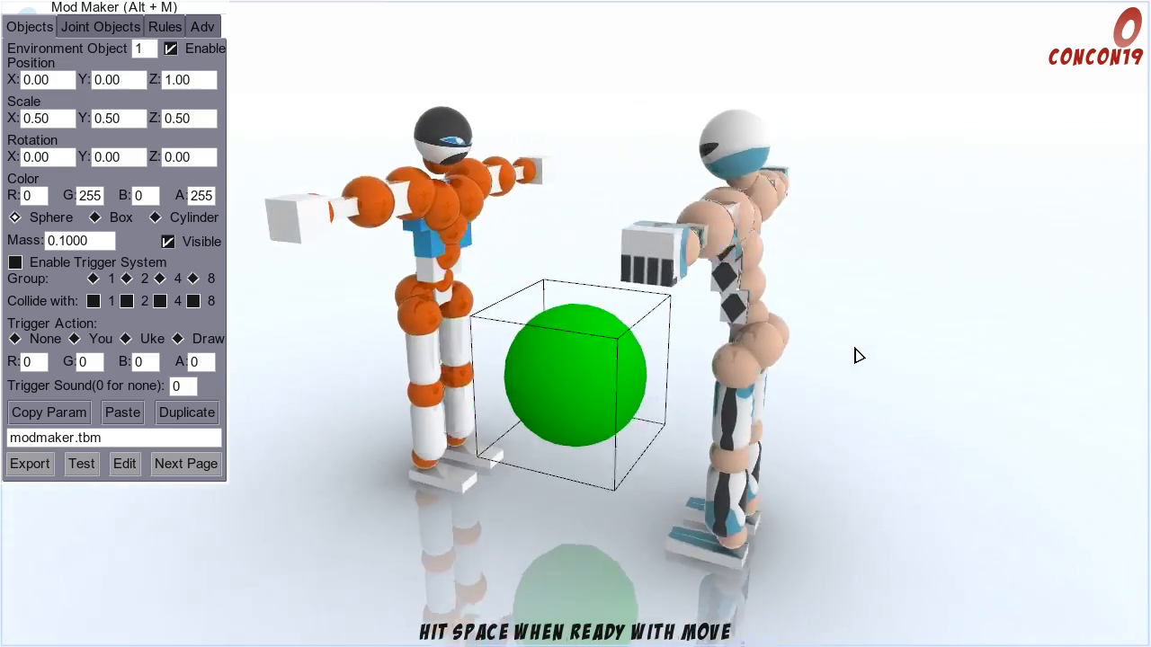
{"action": "key", "text": "a"}
{"action": "key", "text": "d"}
{"action": "key", "text": "a"}
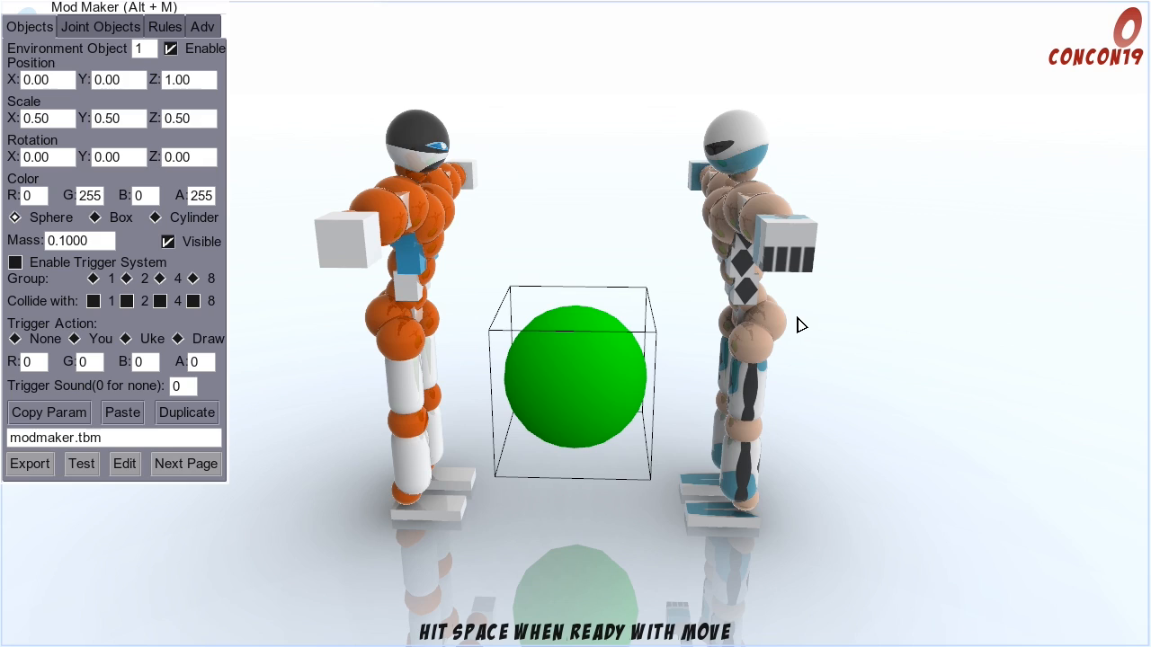
{"action": "key", "text": "a"}
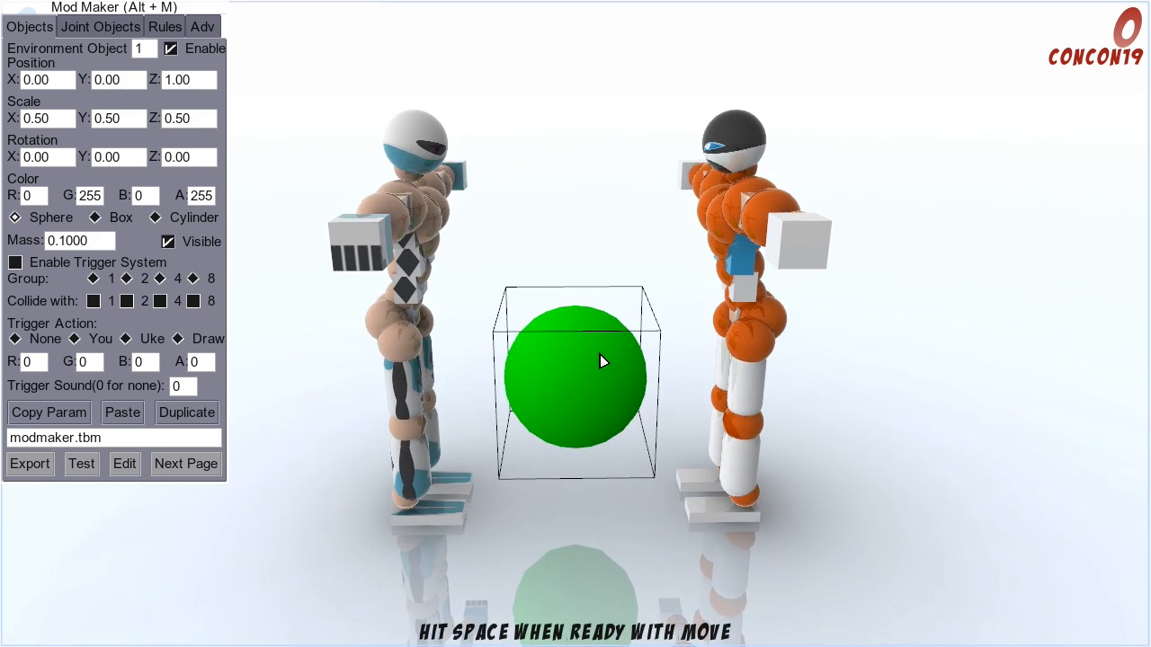
{"action": "key", "text": "d"}
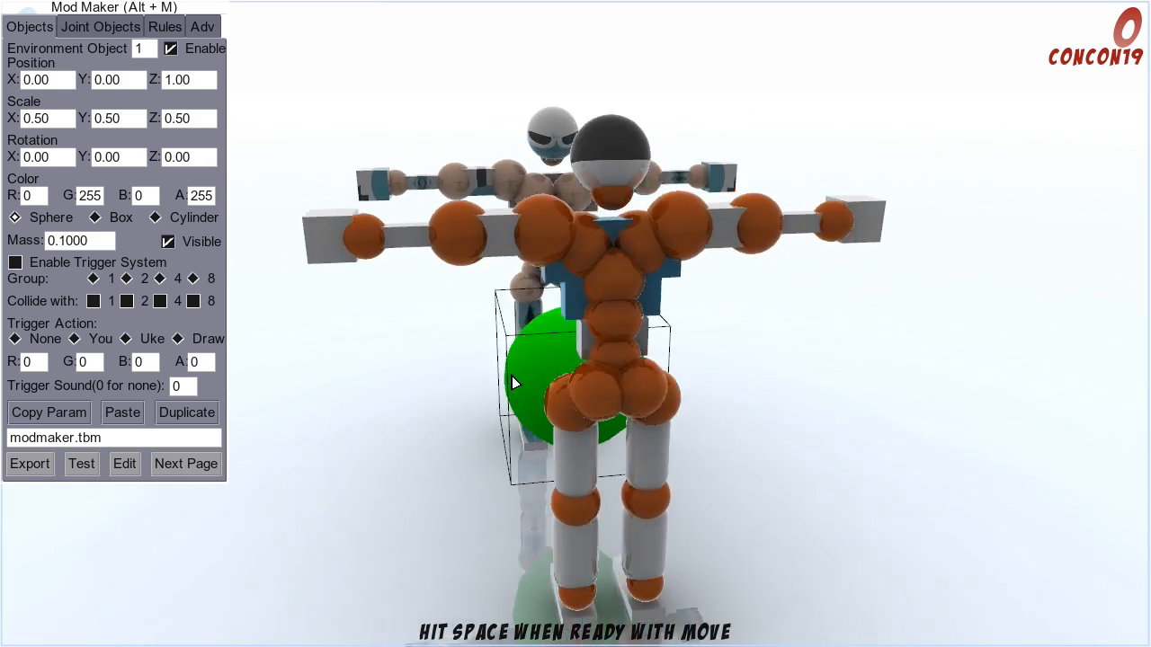
{"action": "key", "text": "d"}
{"action": "key", "text": "d"}
{"action": "key", "text": "d"}
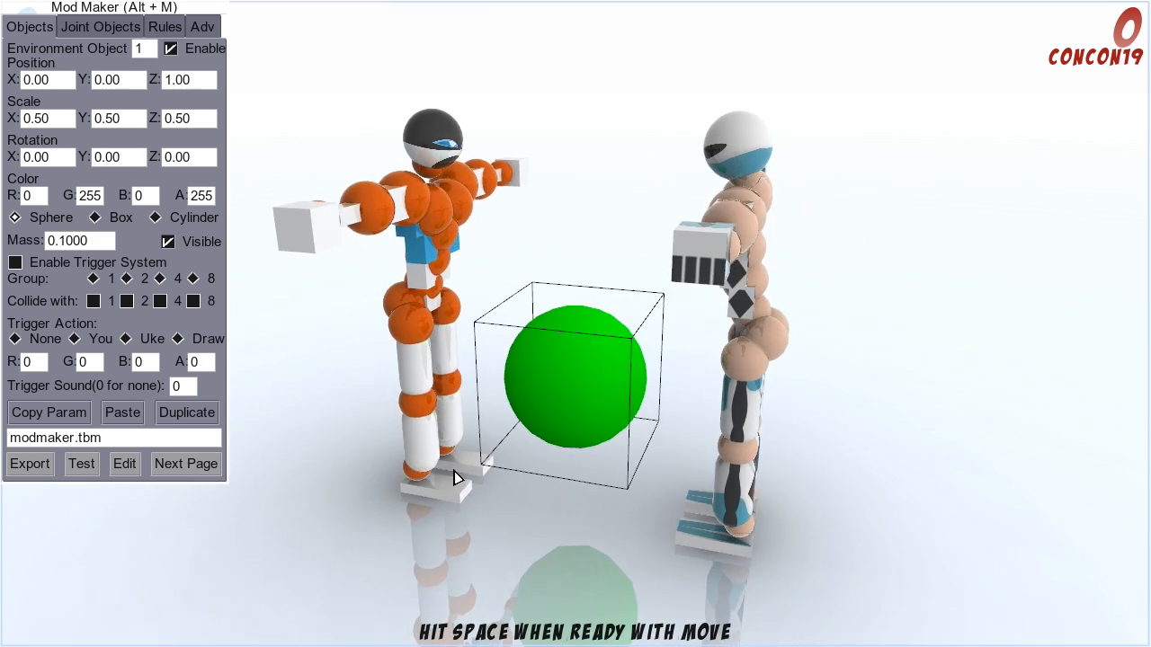
{"action": "key", "text": "a"}
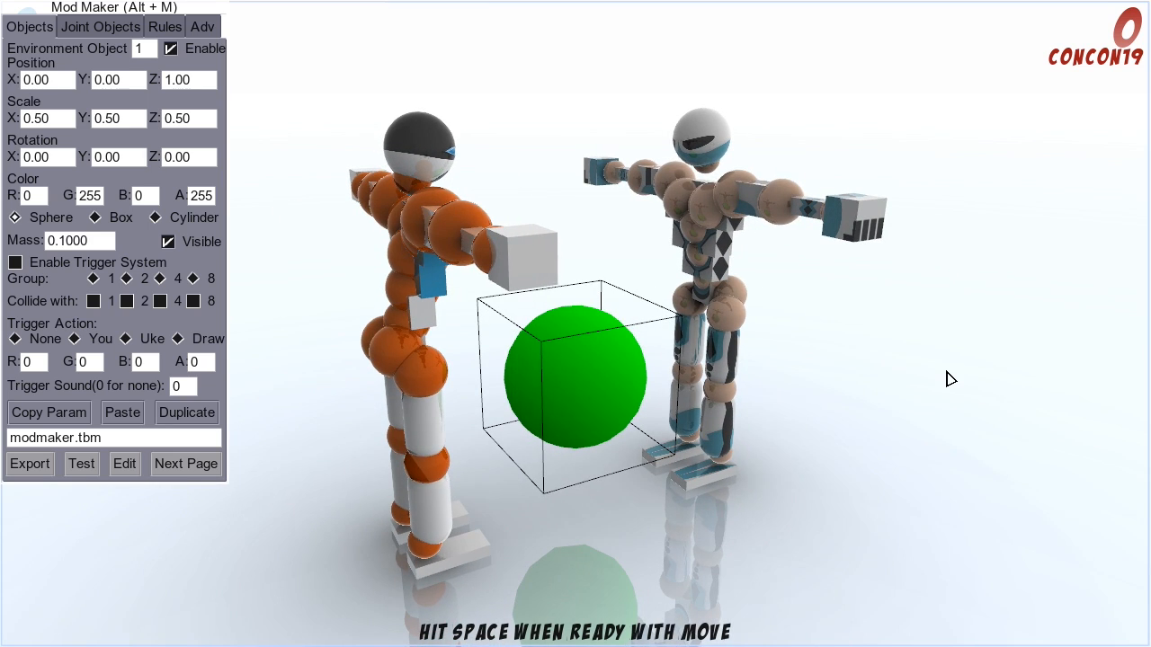
{"action": "key", "text": "a"}
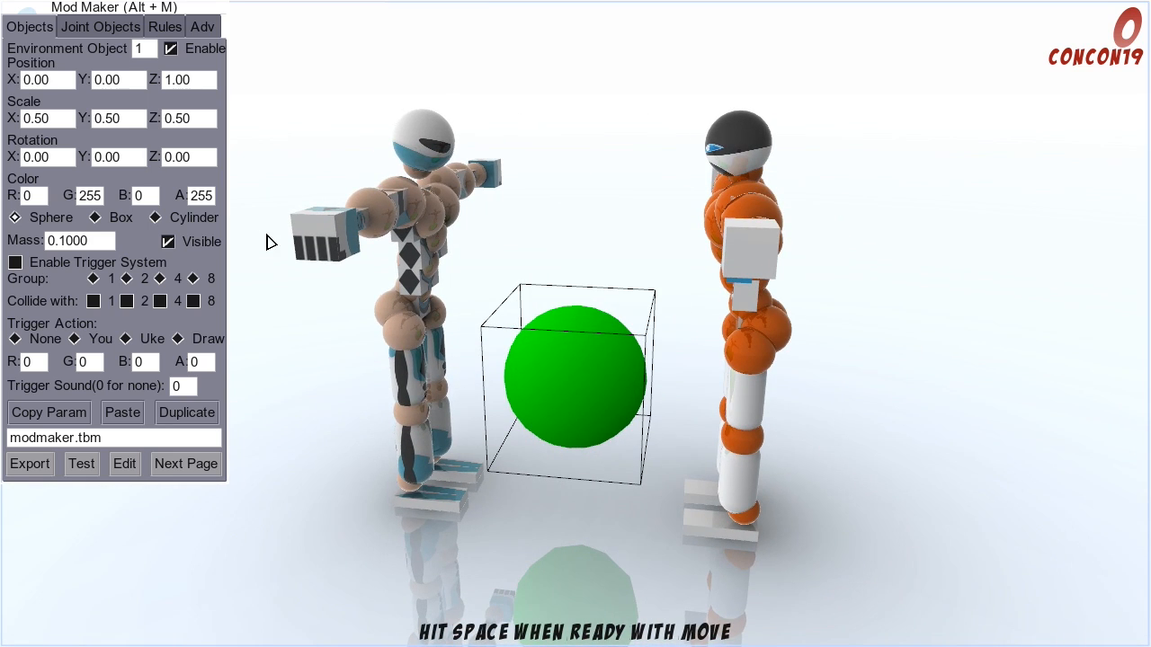
{"action": "key", "text": "a"}
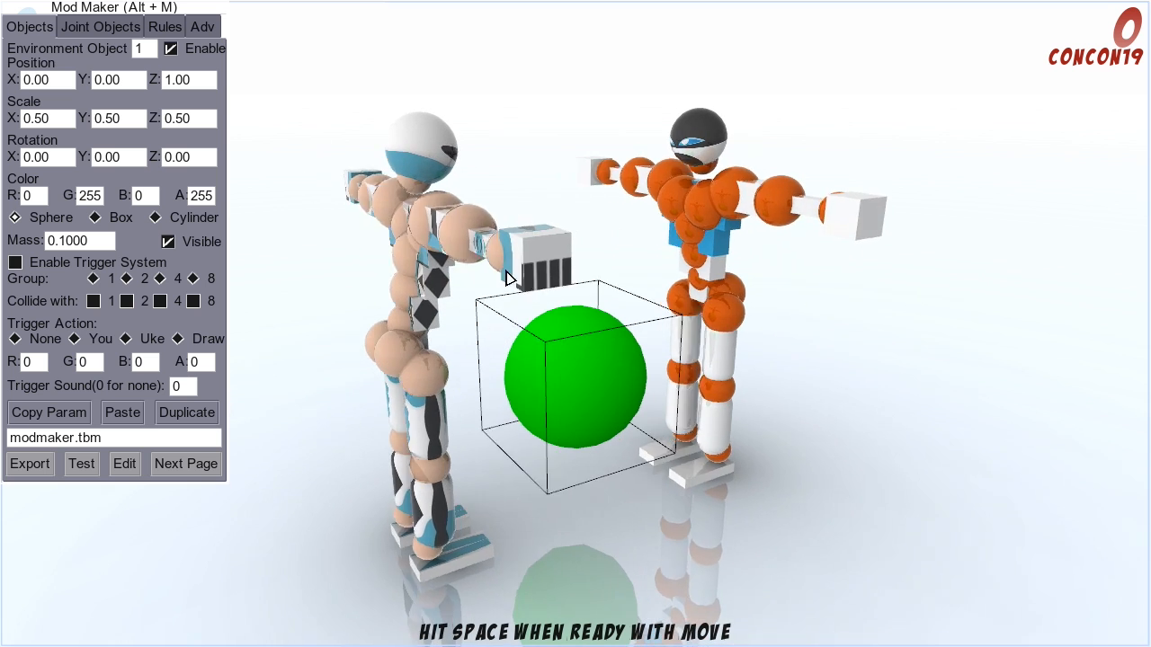
{"action": "key", "text": "d"}
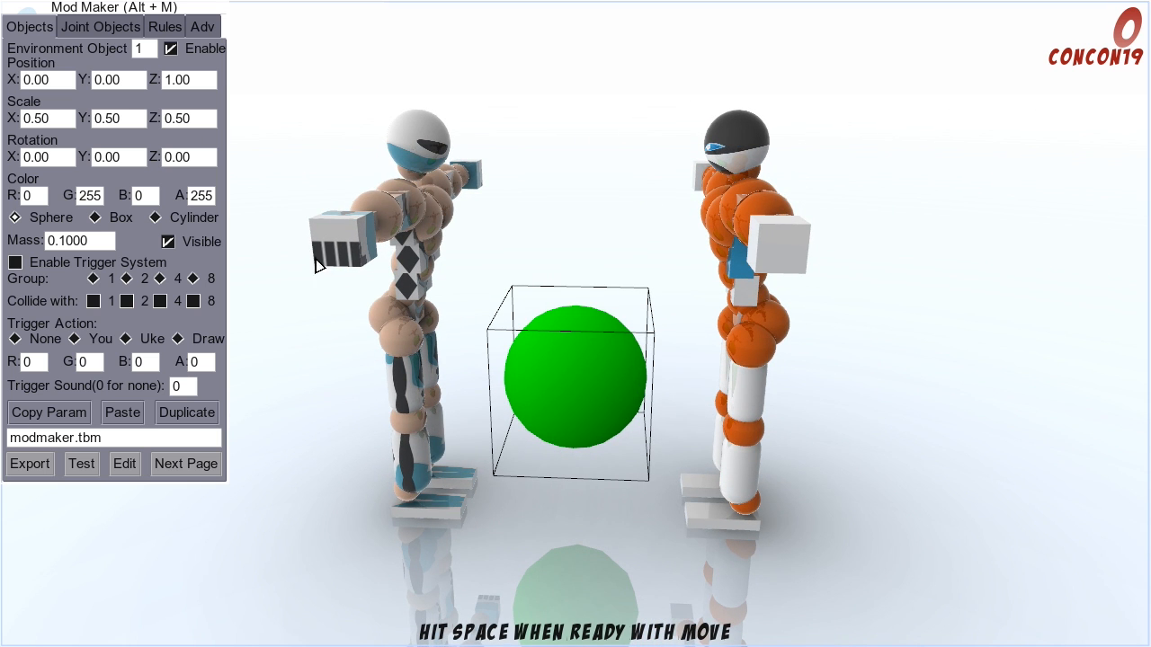
Step: Change environment object 1 to a box, then try its Z position at 0 and restore it to 1
{"action": "left_click", "coordinate": [95, 217]}
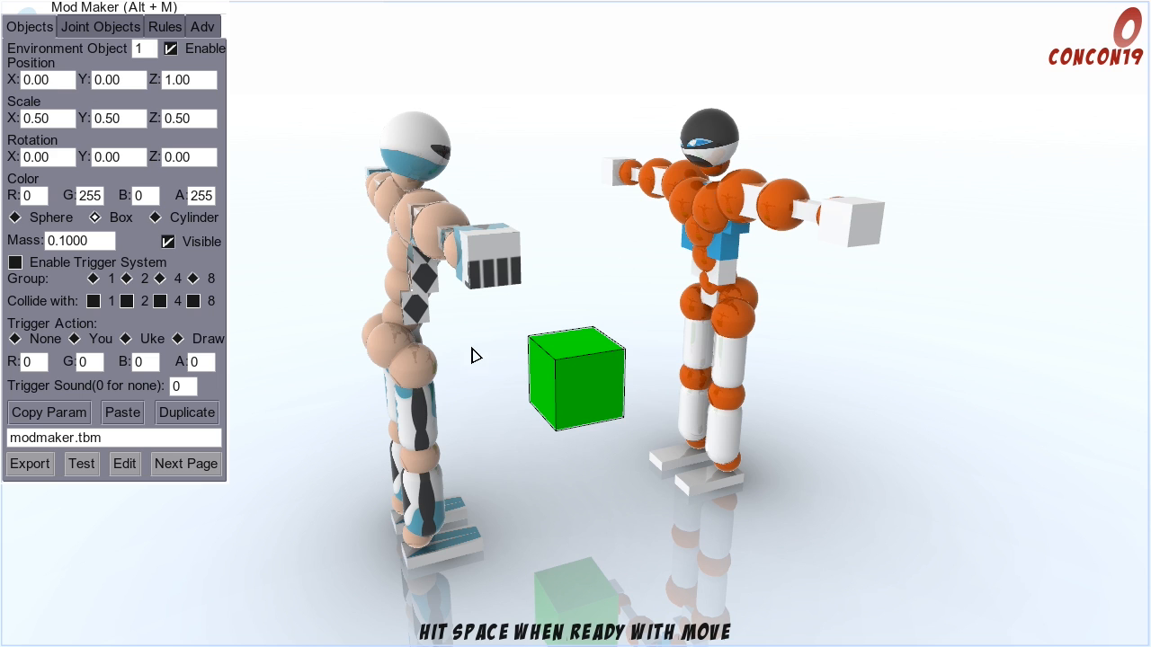
{"action": "left_click", "coordinate": [190, 82]}
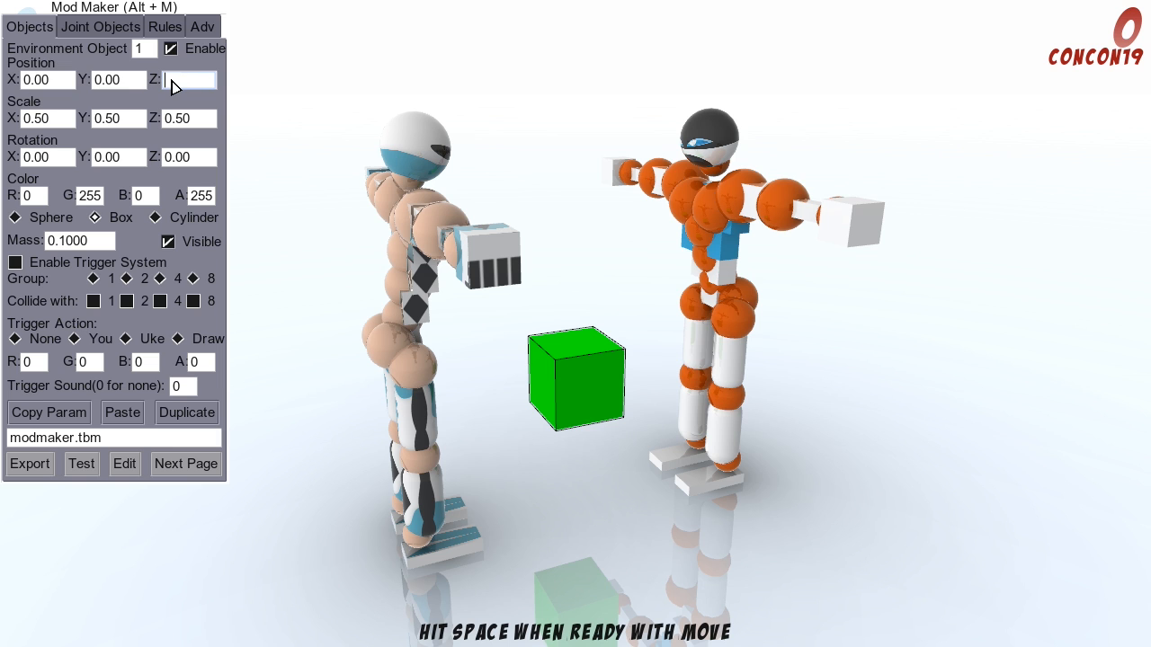
{"action": "left_click", "coordinate": [124, 85]}
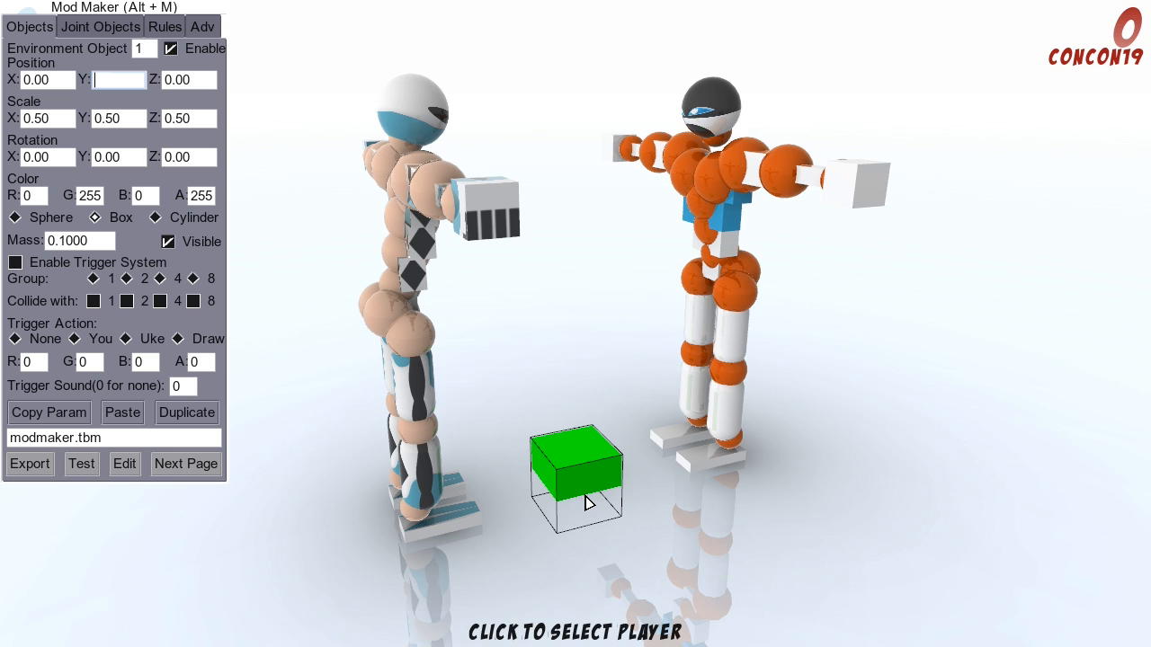
{"action": "left_click", "coordinate": [189, 83]}
{"action": "type", "text": "1"}
{"action": "left_click", "coordinate": [133, 81]}
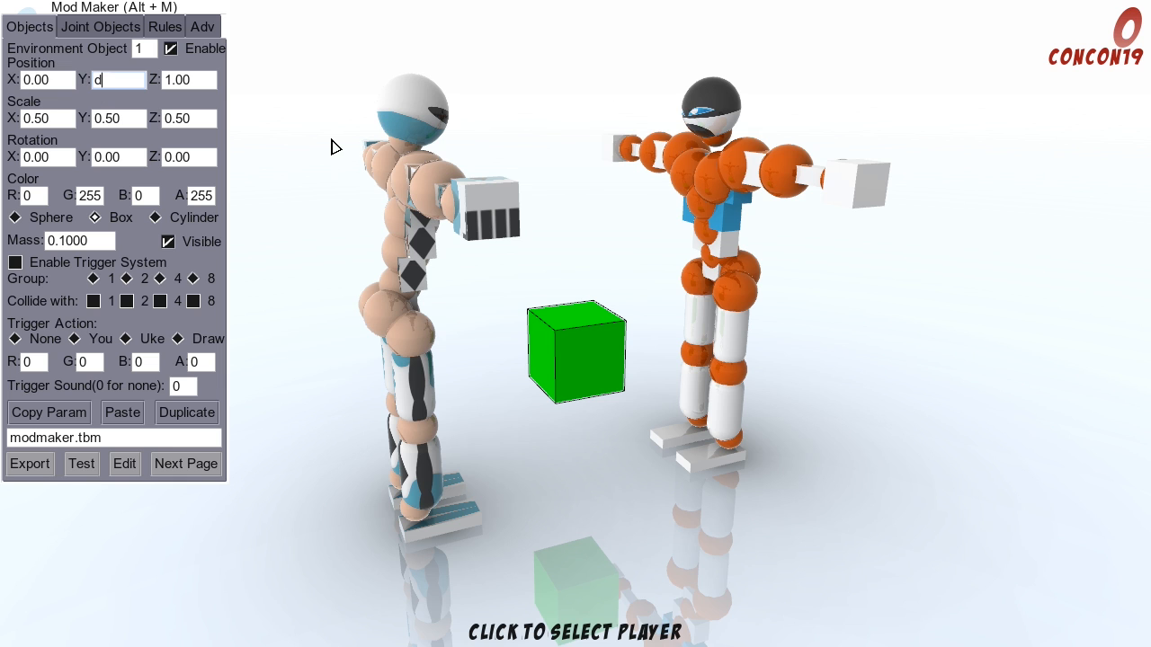
{"action": "key", "text": "Return"}
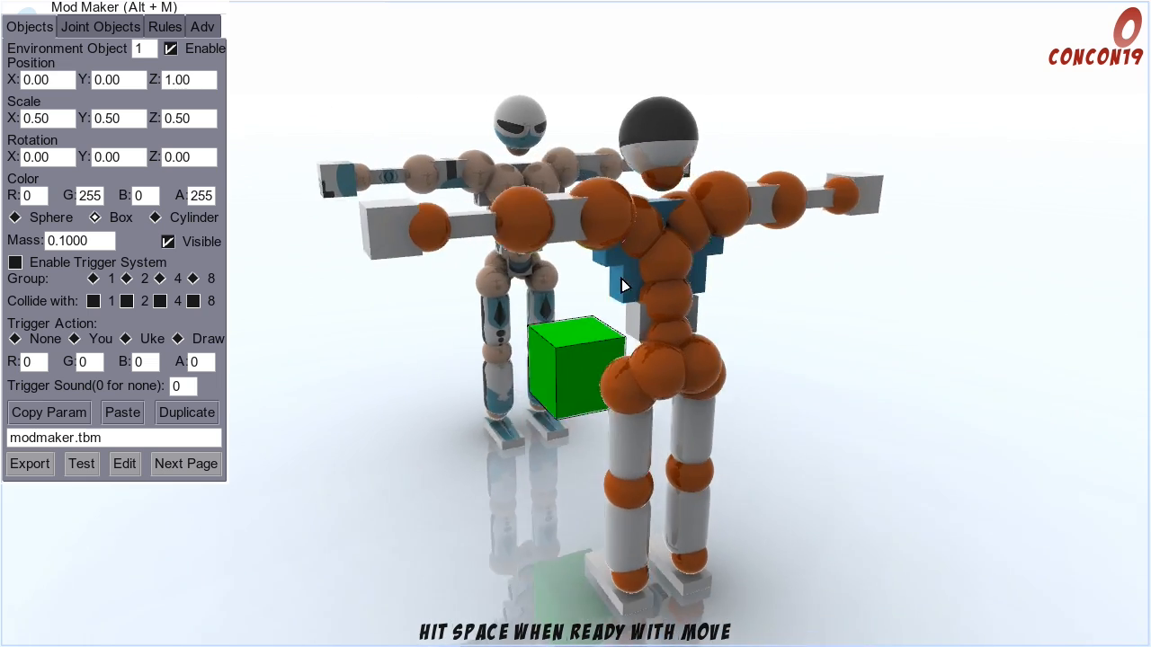
Step: Set the box's Y position to 1 and re-enter its Z position as 1
{"action": "key", "text": "a"}
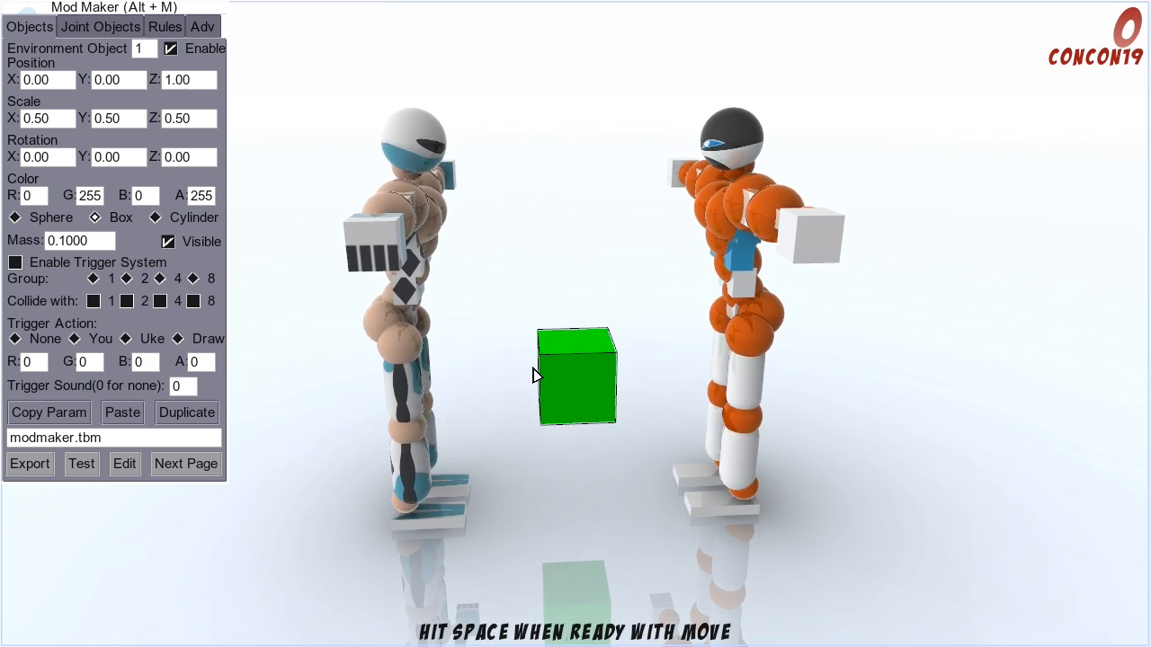
{"action": "key", "text": "d"}
{"action": "key", "text": "a"}
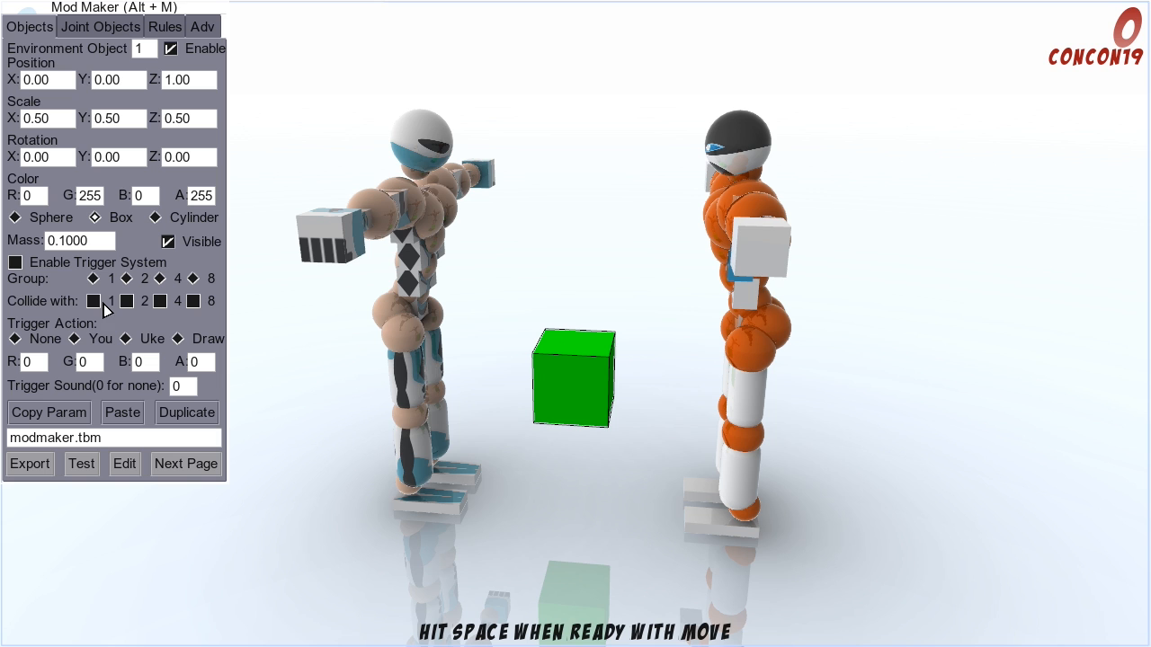
{"action": "key", "text": "d"}
{"action": "left_click", "coordinate": [106, 83]}
{"action": "type", "text": "1"}
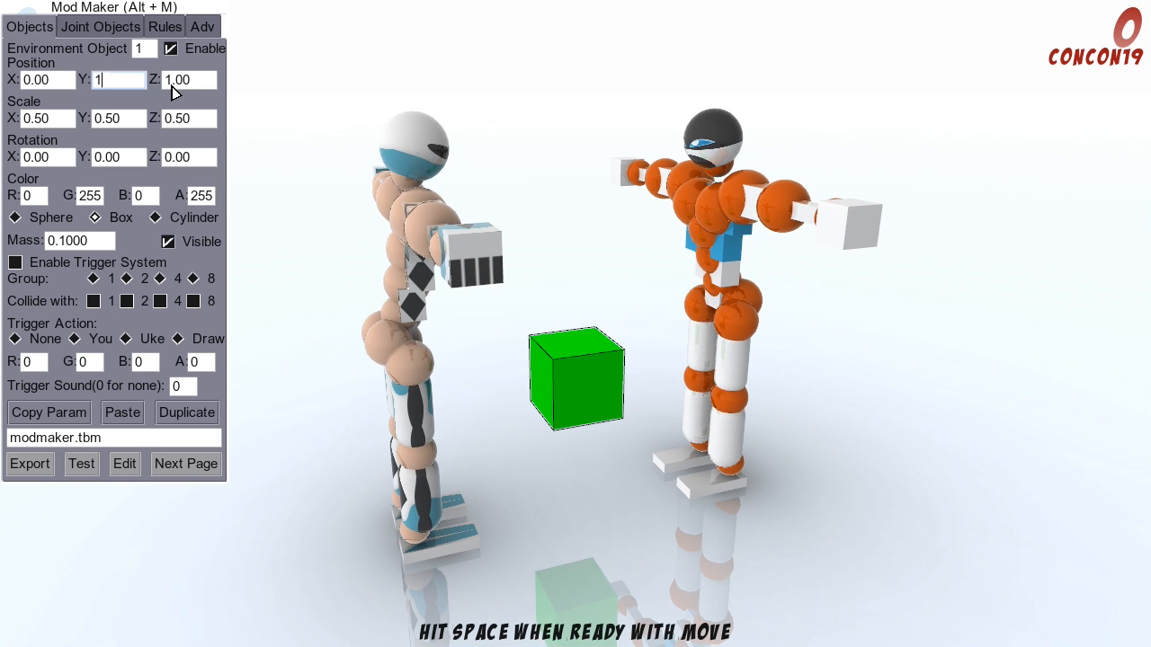
{"action": "left_click", "coordinate": [178, 86]}
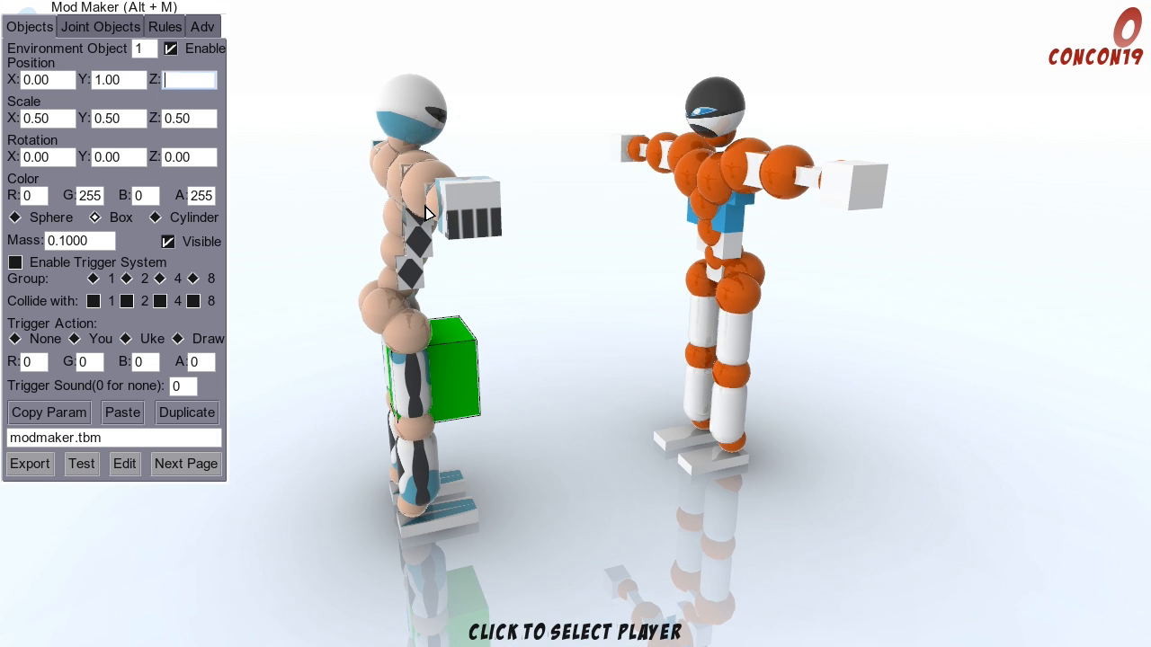
{"action": "type", "text": "1"}
{"action": "key", "text": "Return"}
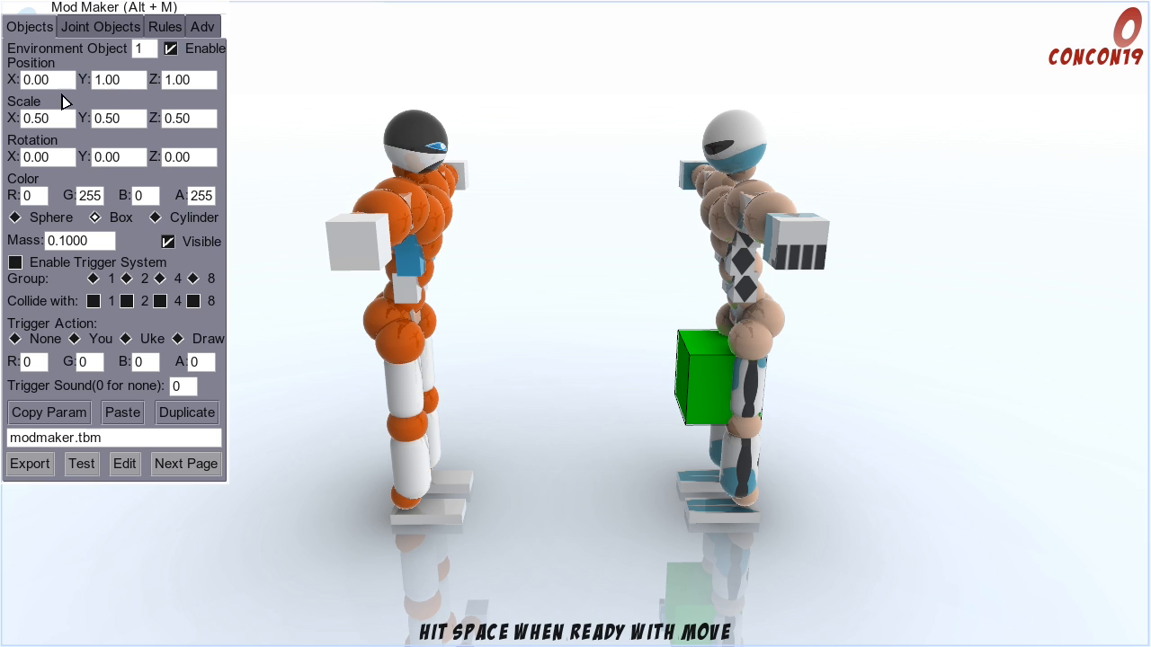
Step: Try a Y position of -2 for the box and return it to 0
{"action": "left_click", "coordinate": [118, 83]}
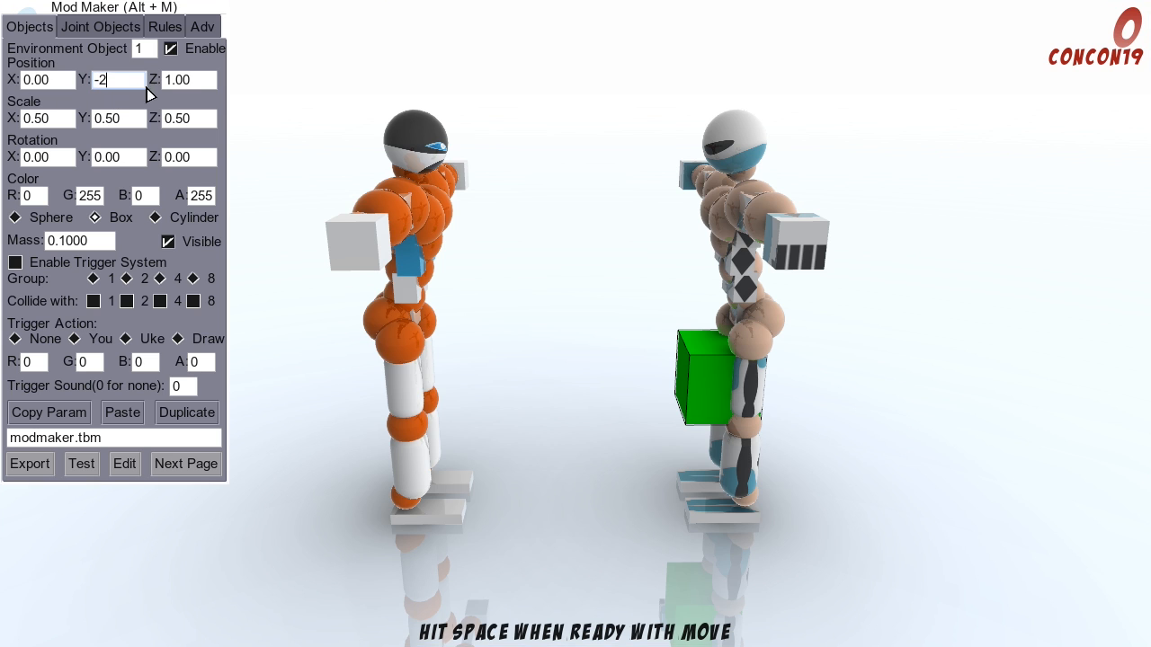
{"action": "left_click", "coordinate": [189, 83]}
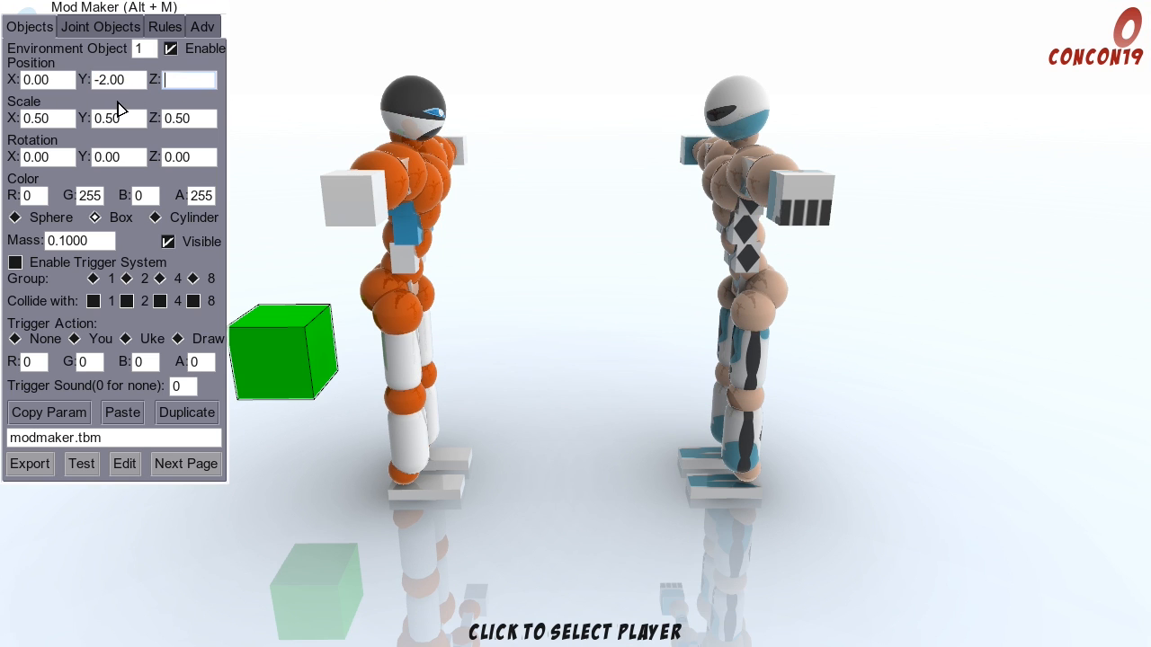
{"action": "left_click", "coordinate": [122, 83]}
{"action": "type", "text": "0"}
{"action": "left_click", "coordinate": [201, 79]}
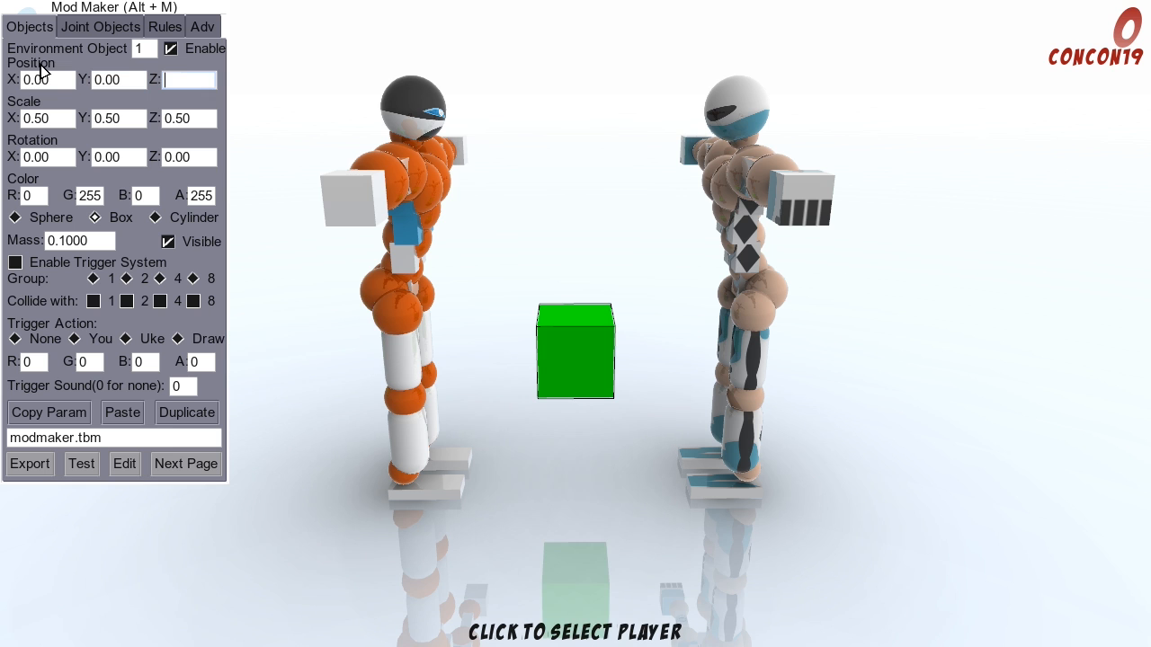
Step: Set the box's X position to 1 and view it from behind the players
{"action": "left_click", "coordinate": [47, 81]}
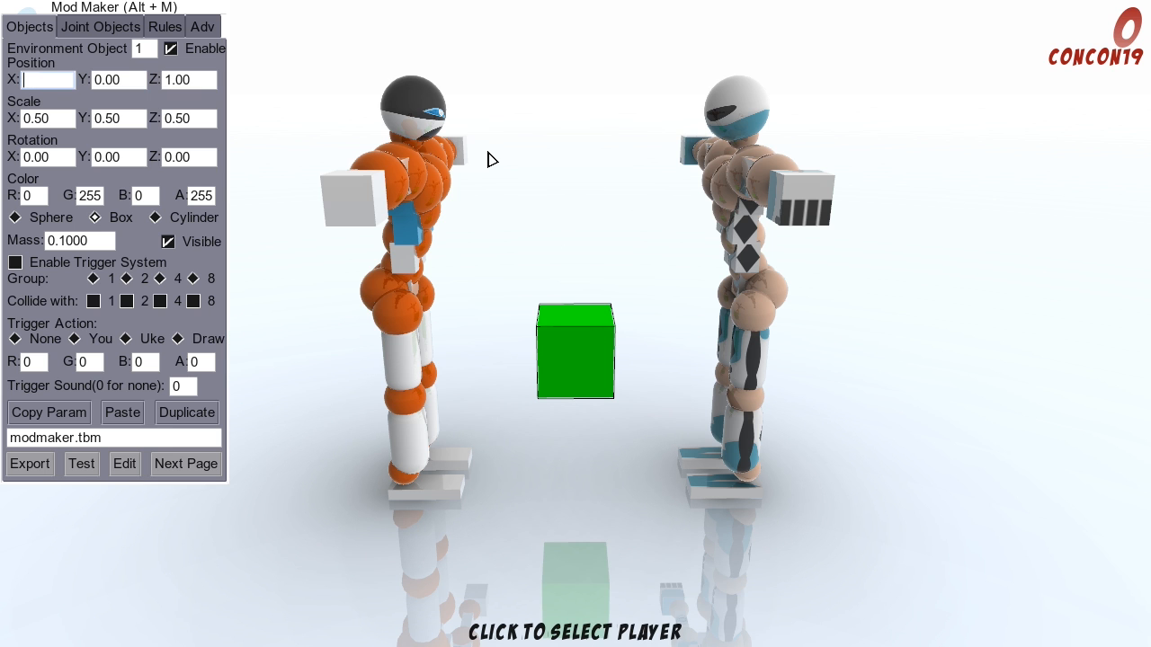
{"action": "left_click_drag", "start_coordinate": [488, 152], "coordinate": [756, 332]}
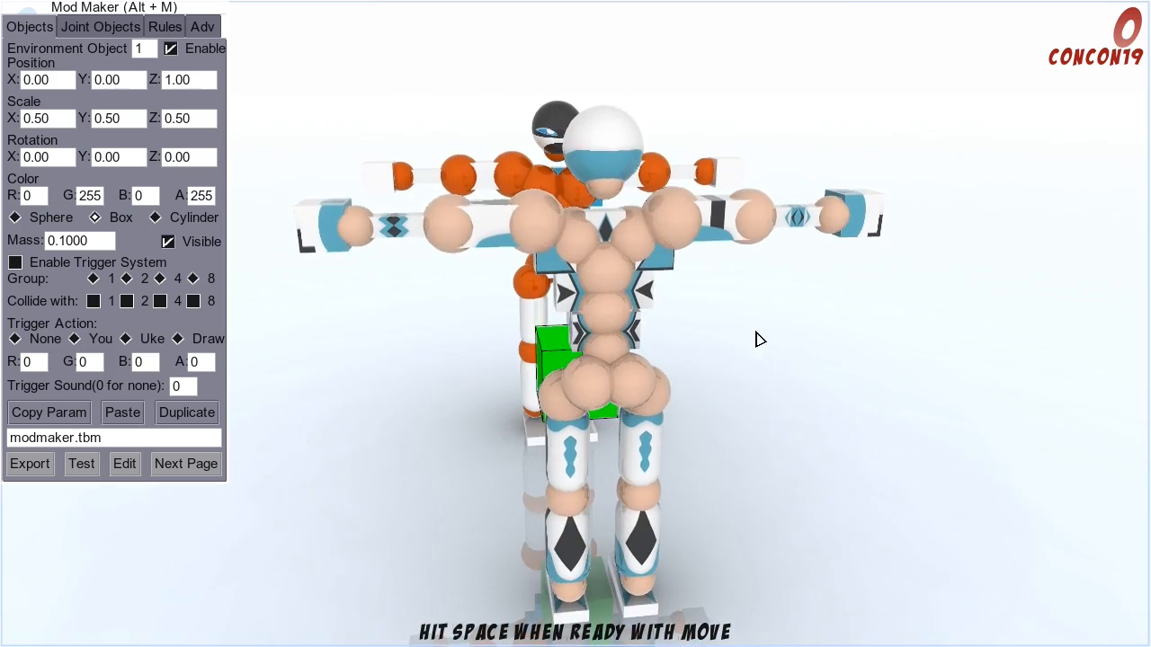
{"action": "left_click_drag", "start_coordinate": [380, 314], "coordinate": [531, 245]}
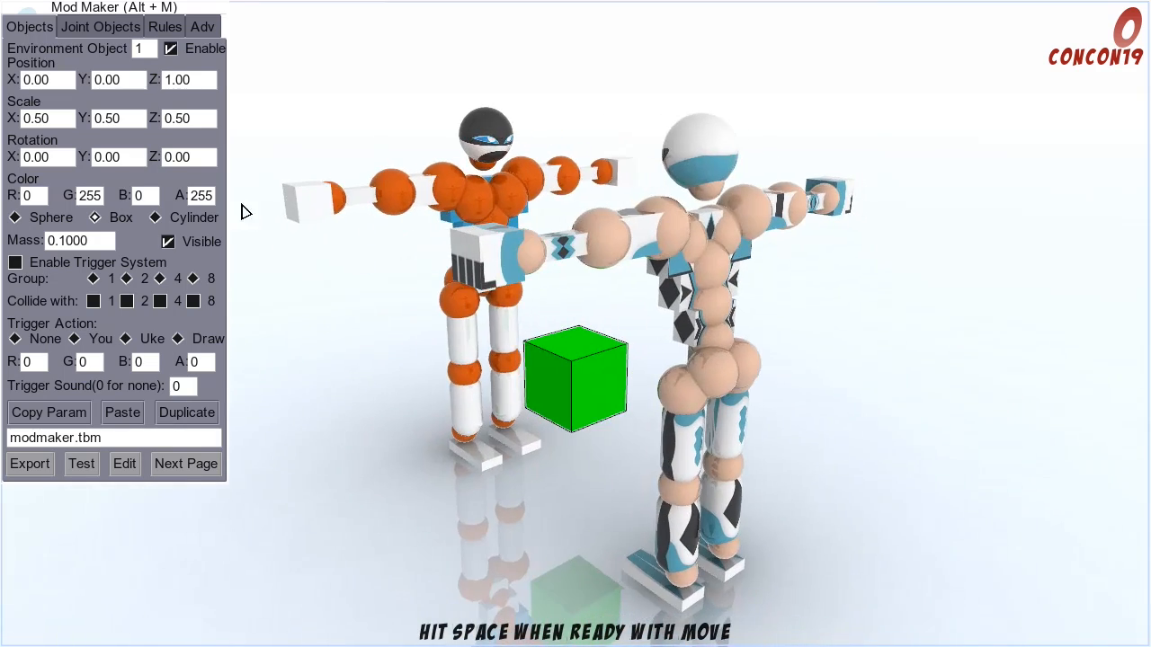
{"action": "left_click", "coordinate": [65, 80]}
{"action": "type", "text": "1"}
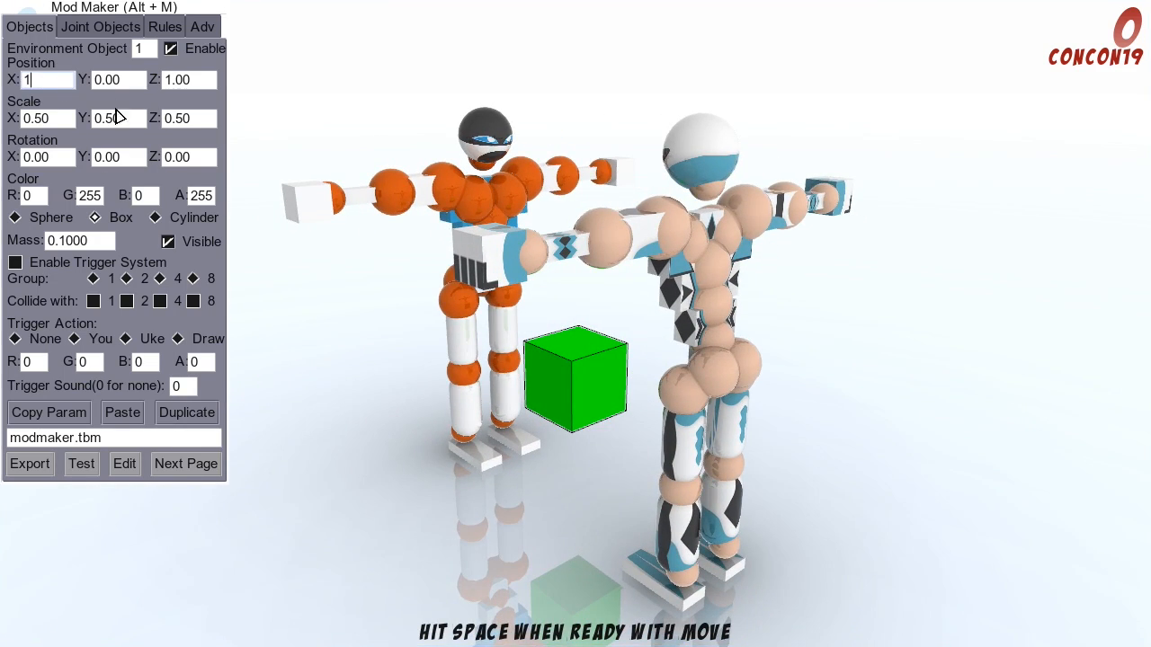
{"action": "left_click", "coordinate": [119, 118]}
{"action": "left_click", "coordinate": [901, 329]}
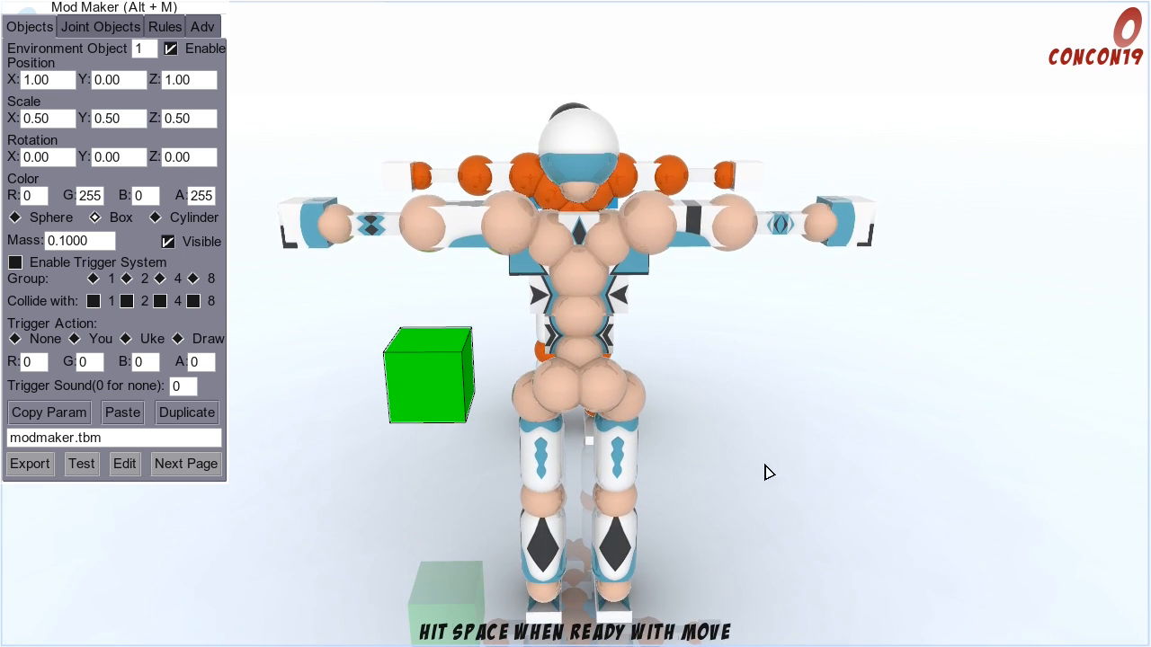
Step: Try an X position of -1 for the box, keeping its X scale at 0.5
{"action": "left_click", "coordinate": [49, 86]}
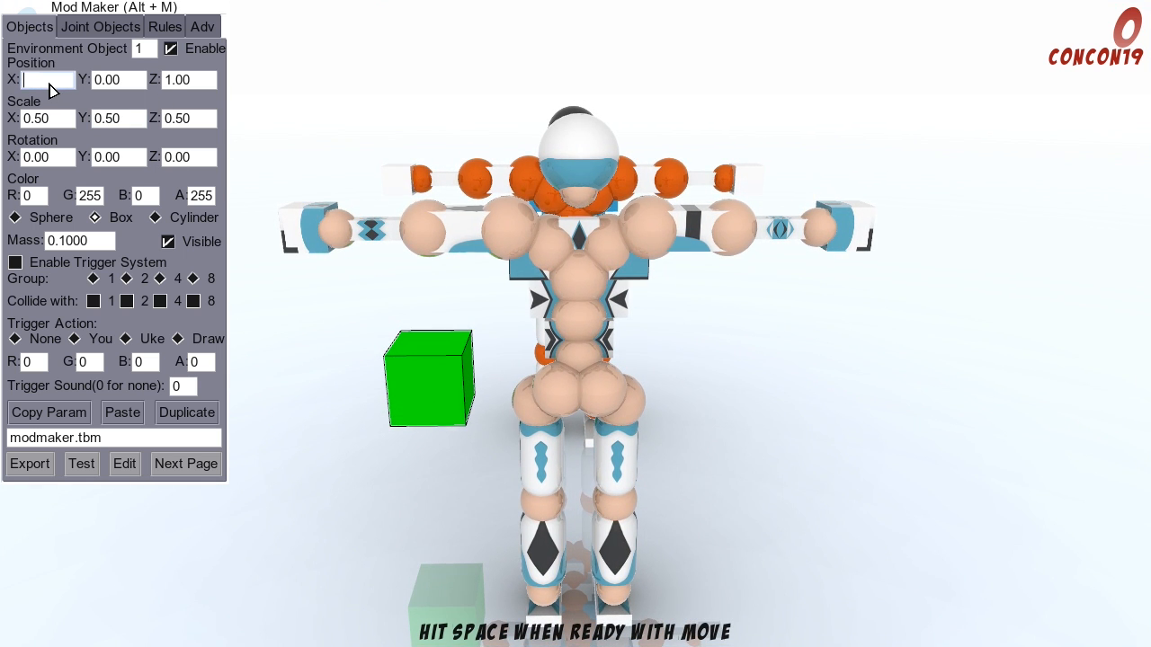
{"action": "type", "text": "-1"}
{"action": "left_click", "coordinate": [42, 119]}
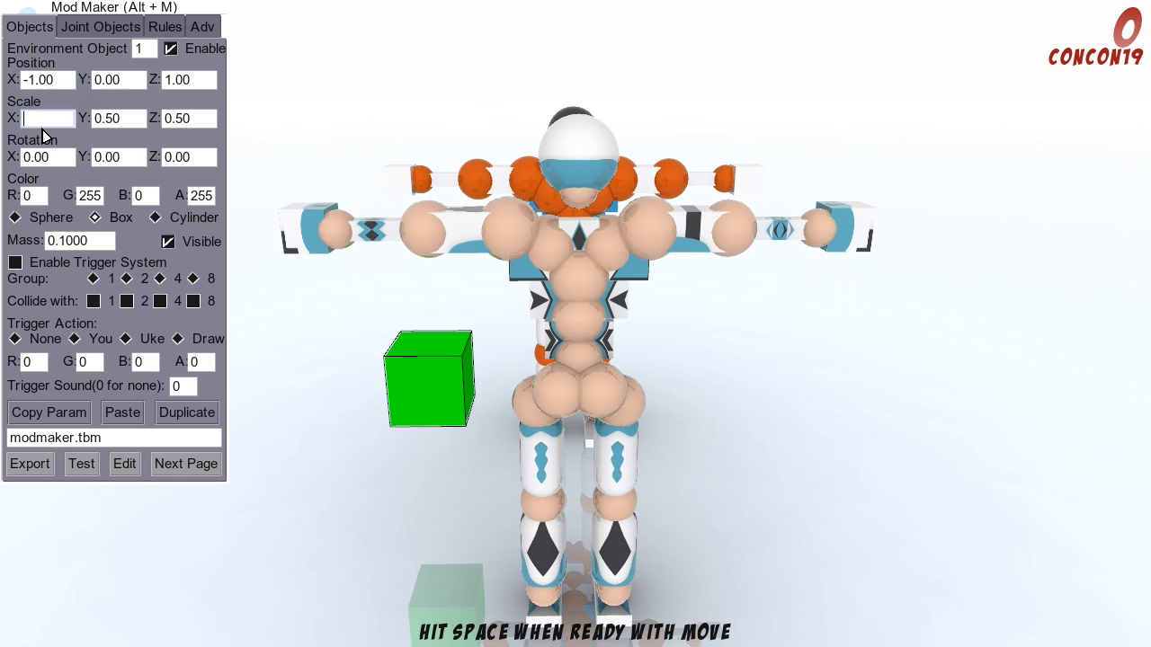
{"action": "type", "text": "0.5"}
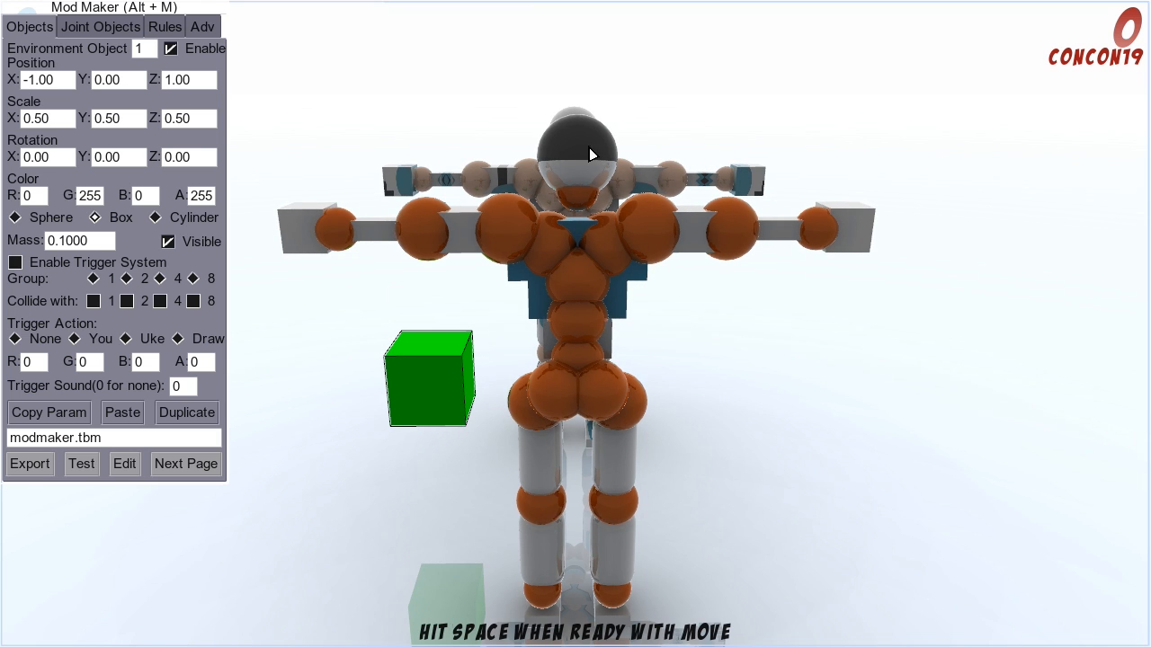
Step: Set the box's X position back to 1 and check its placement from around the arena
{"action": "double_click", "coordinate": [40, 80]}
{"action": "key", "text": "BackSpace"}
{"action": "type", "text": "1"}
{"action": "key", "text": "Return"}
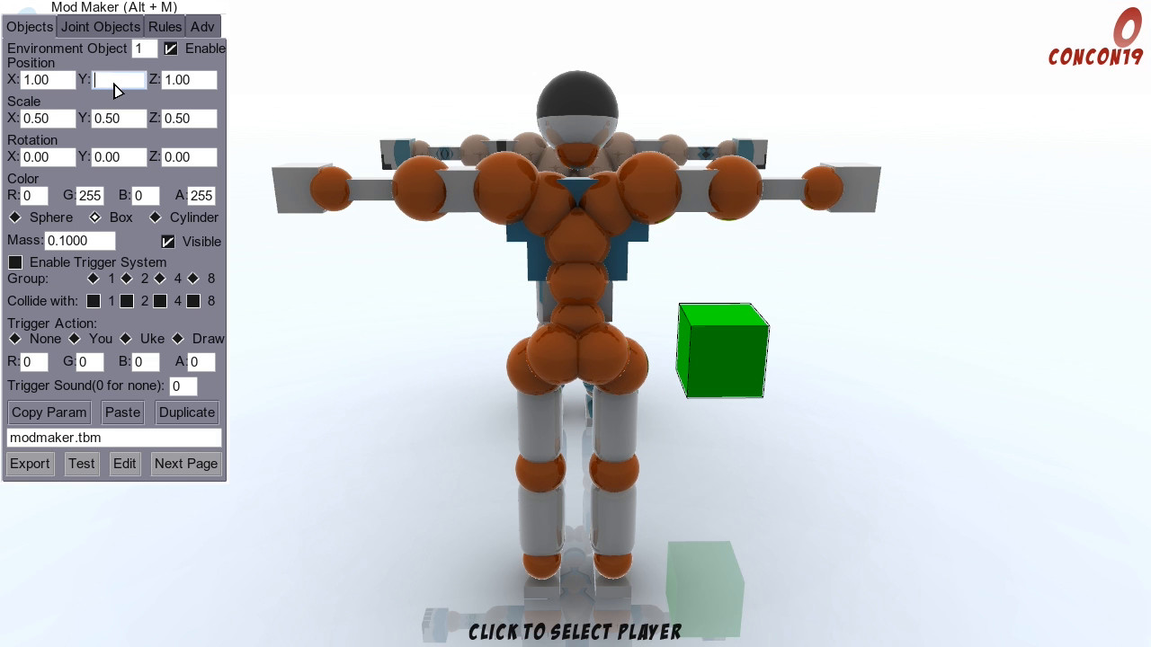
{"action": "double_click", "coordinate": [59, 83]}
{"action": "key", "text": "BackSpace"}
{"action": "type", "text": "1"}
{"action": "key", "text": "Return"}
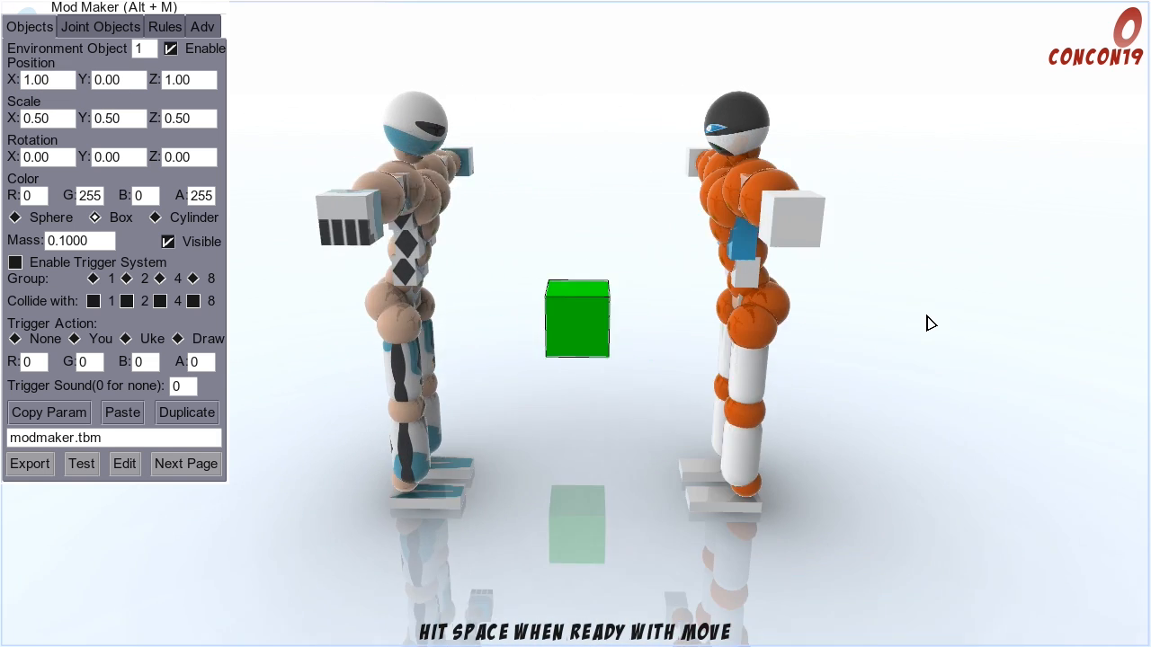
{"action": "key", "text": "a"}
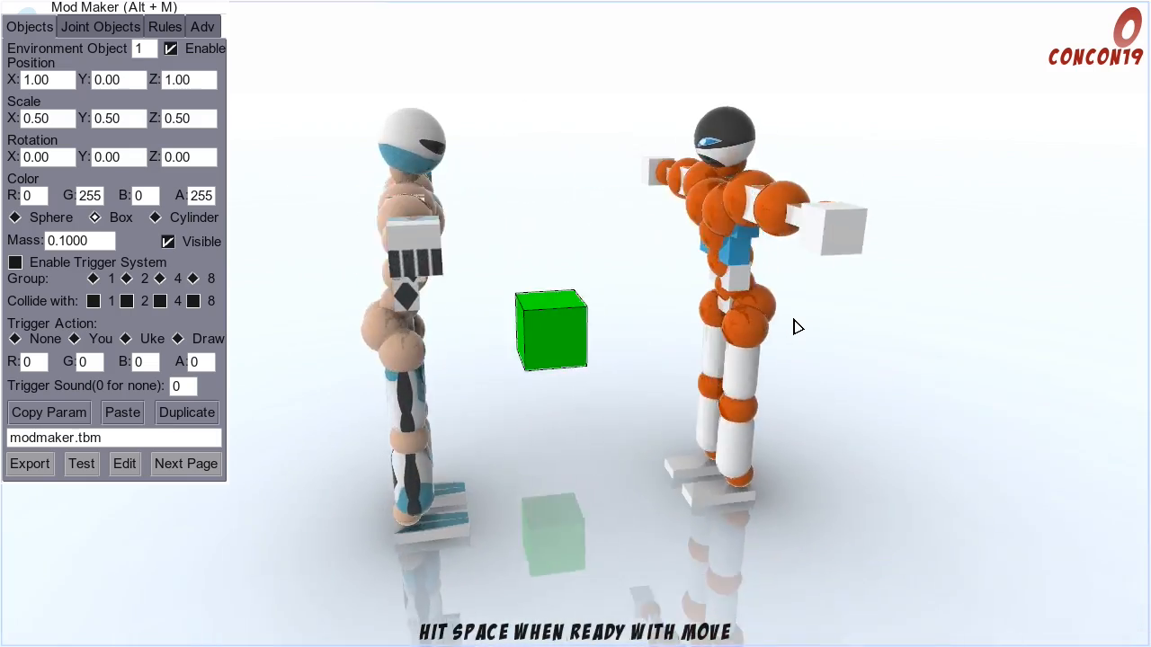
{"action": "key", "text": "d"}
{"action": "key", "text": "d"}
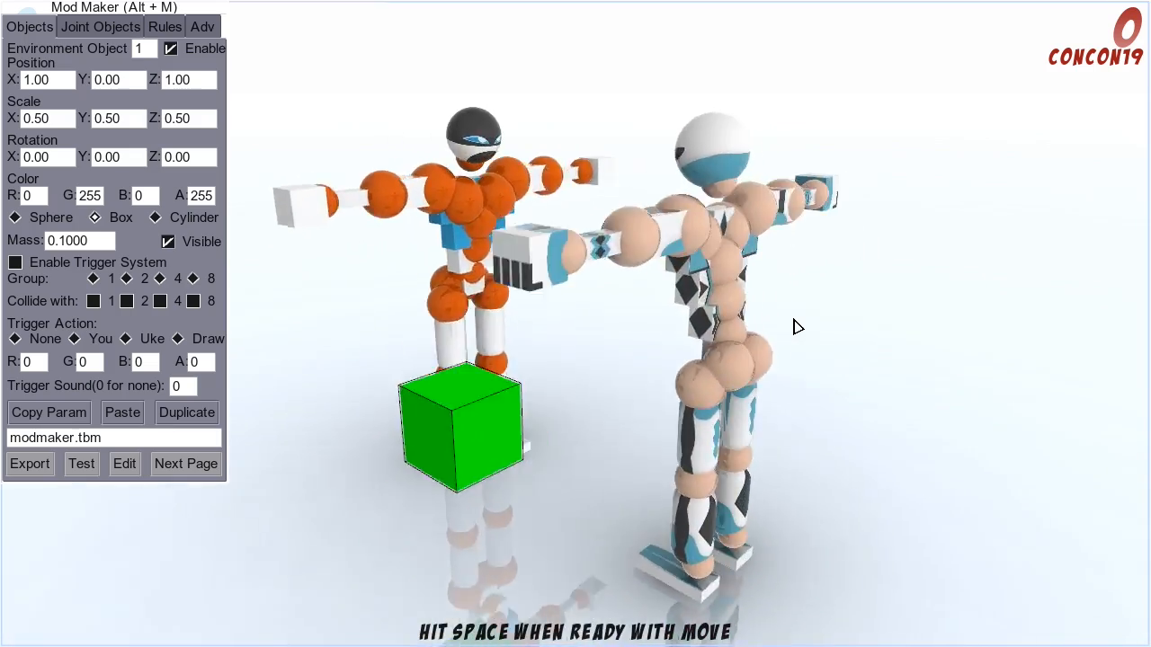
Step: Set the box's X position to 0 and check its placement between the players from around the arena
{"action": "key", "text": "d"}
{"action": "key", "text": "a"}
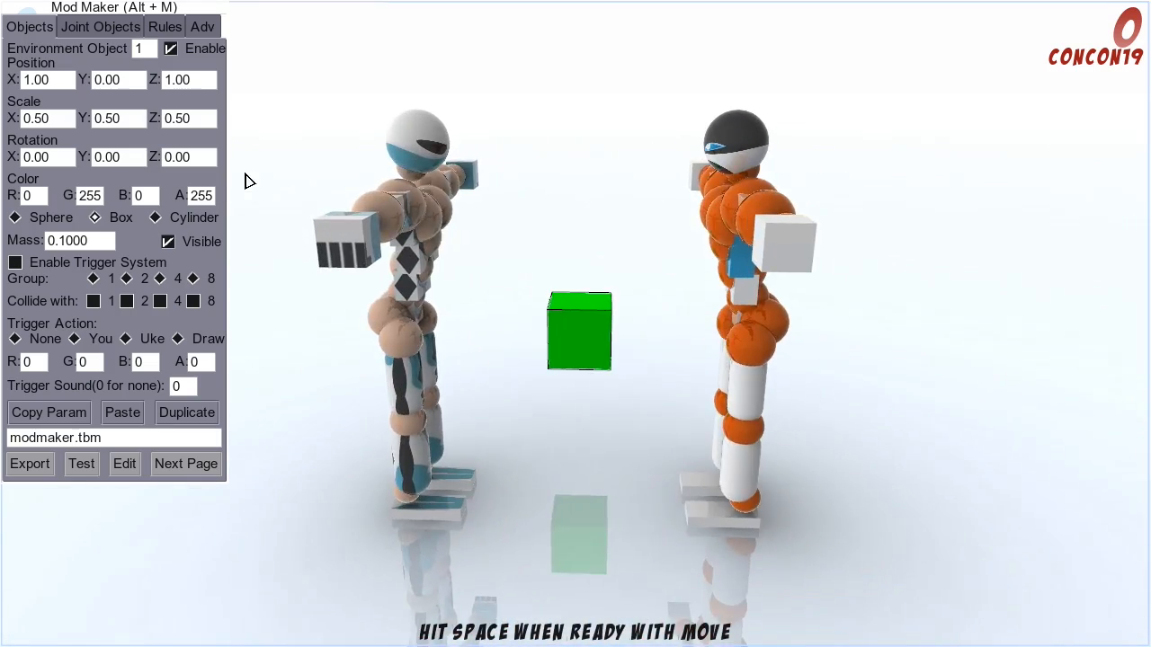
{"action": "key", "text": "d"}
{"action": "left_click", "coordinate": [66, 78]}
{"action": "left_click", "coordinate": [102, 81]}
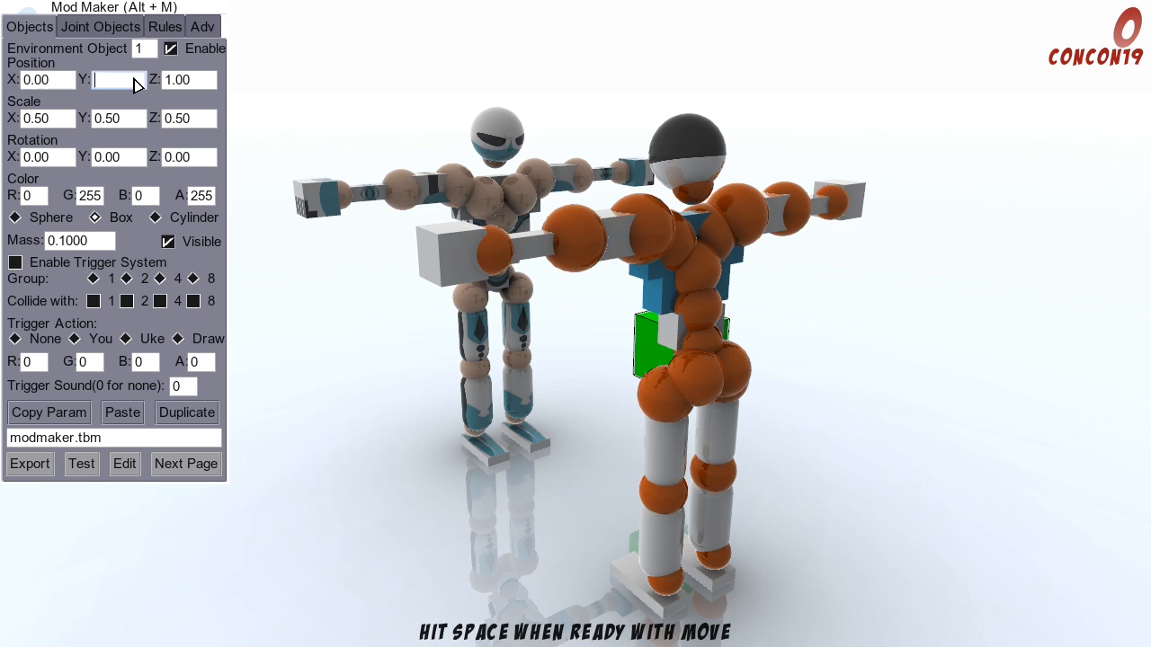
{"action": "type", "text": "a"}
{"action": "left_click", "coordinate": [342, 371]}
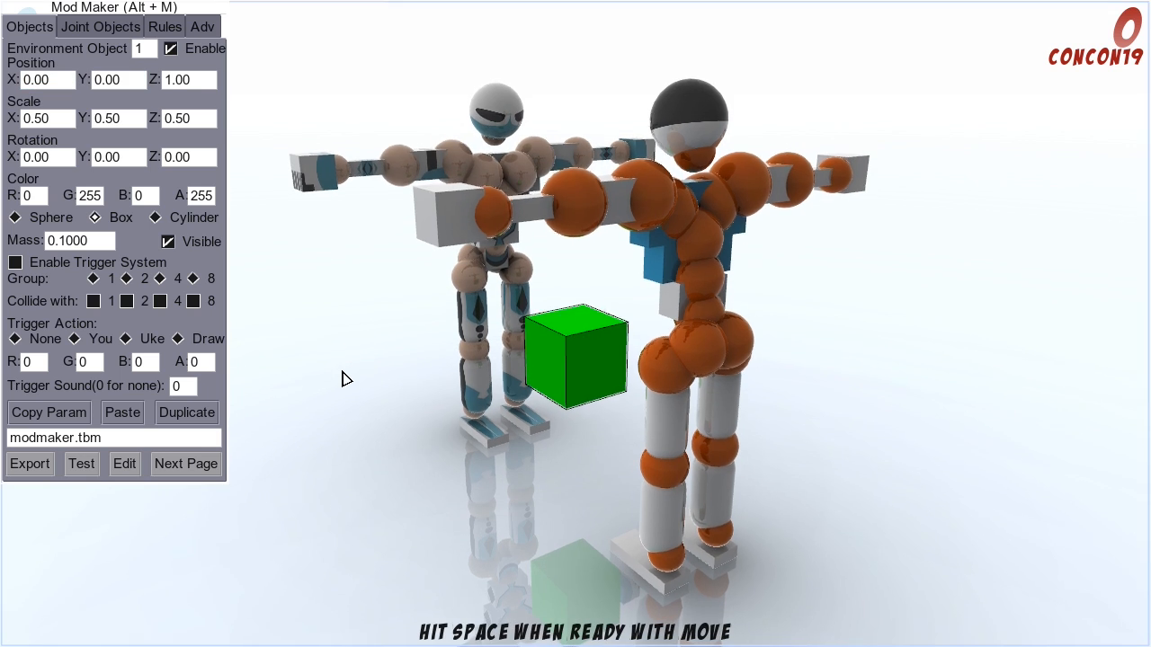
{"action": "key", "text": "a"}
{"action": "key", "text": "d"}
{"action": "left_click", "coordinate": [571, 367]}
{"action": "key", "text": "a"}
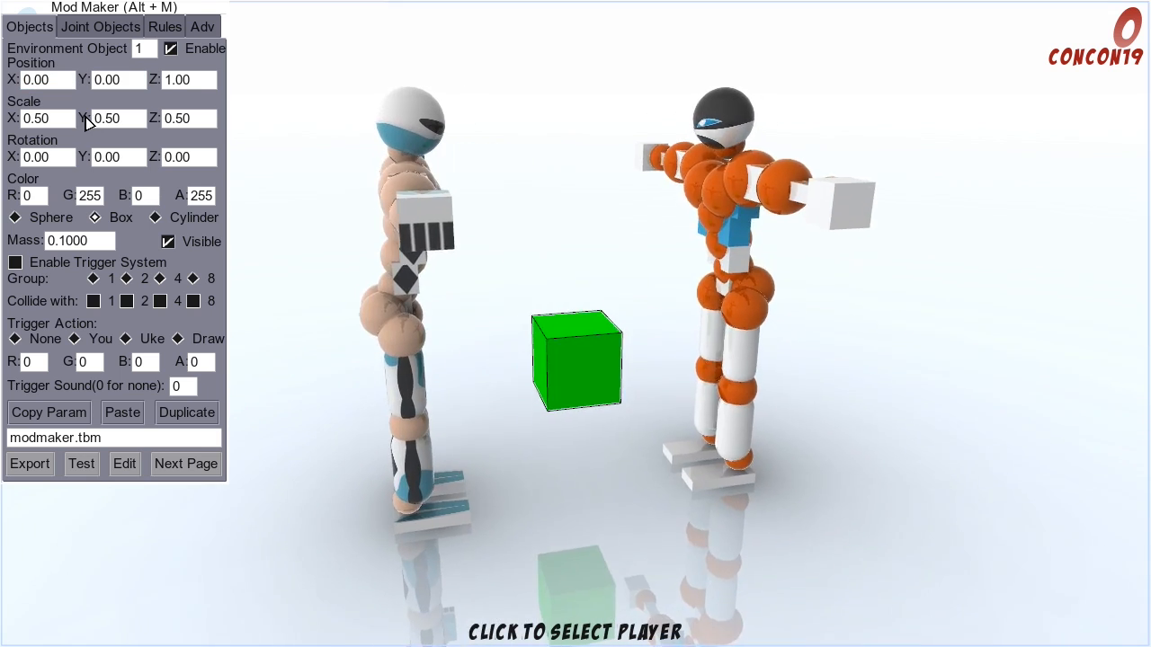
{"action": "key", "text": "d"}
{"action": "key", "text": "a"}
Step: Try X scales of 1 and 2 to lengthen the box along the X axis
{"action": "left_click", "coordinate": [53, 122]}
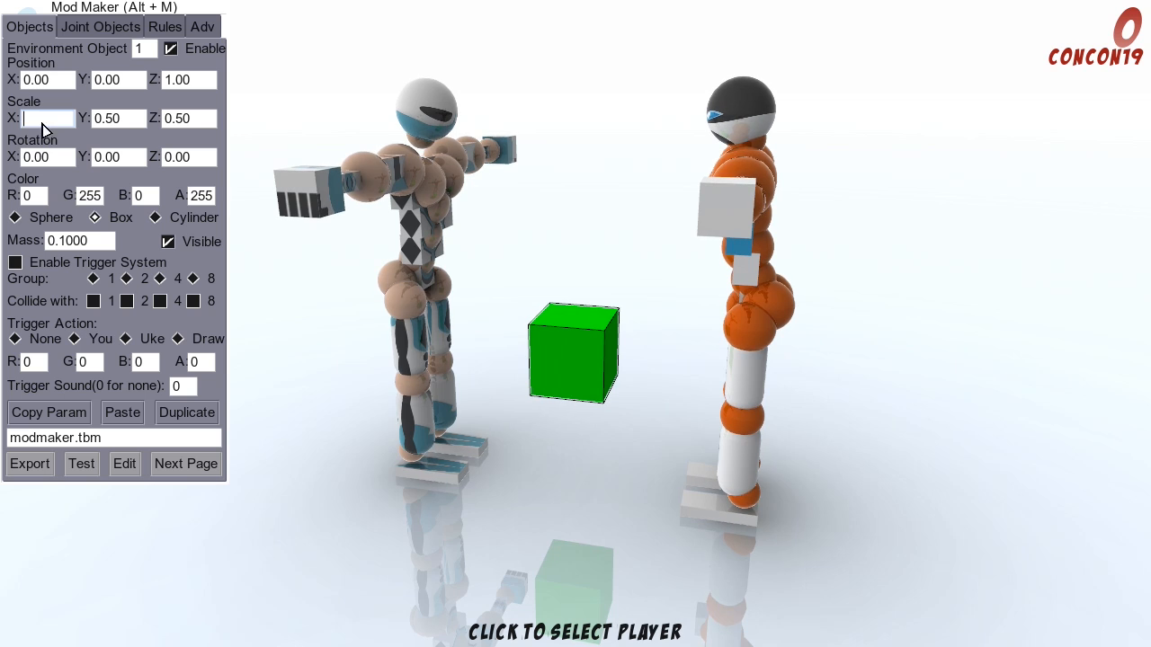
{"action": "type", "text": "1"}
{"action": "left_click", "coordinate": [123, 131]}
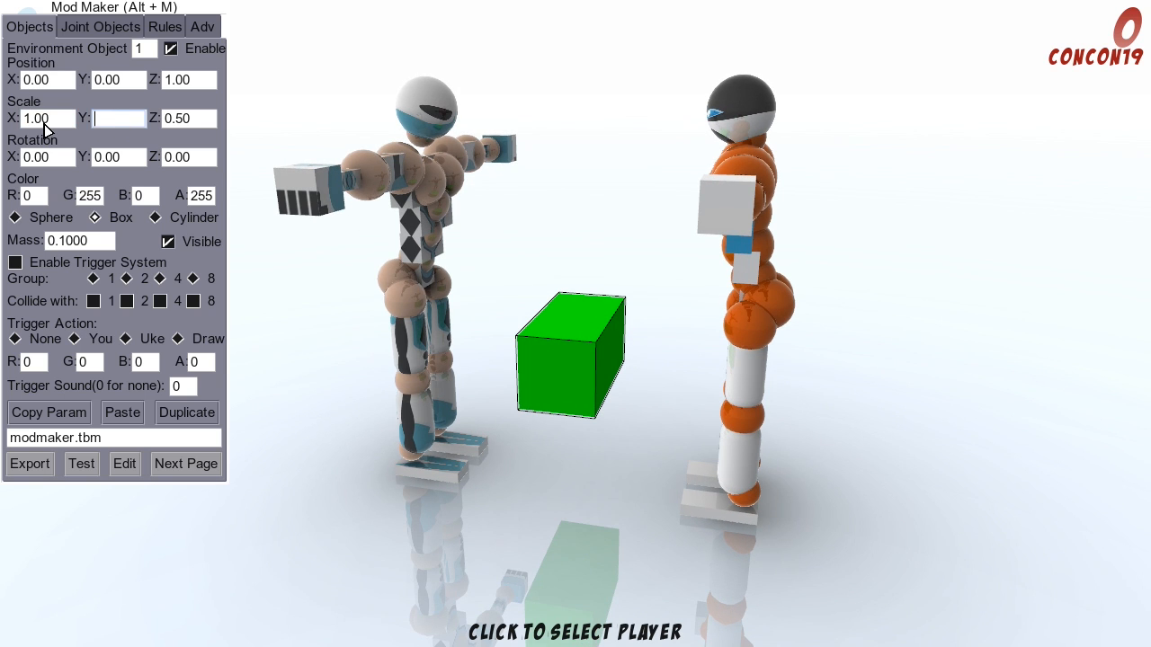
{"action": "left_click", "coordinate": [44, 123]}
{"action": "type", "text": "2"}
{"action": "left_click", "coordinate": [580, 413]}
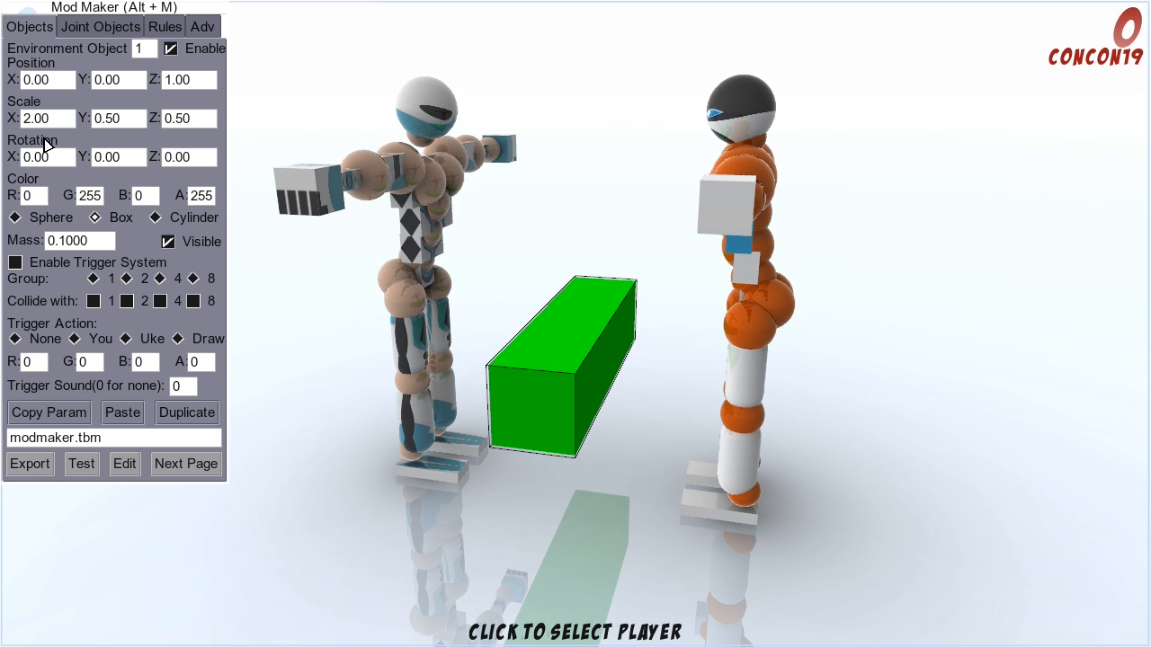
Step: Try an X scale of 100 for the box, view it from around the players, and return the scale to 0.5
{"action": "left_click", "coordinate": [43, 123]}
{"action": "type", "text": "100"}
{"action": "left_click", "coordinate": [116, 123]}
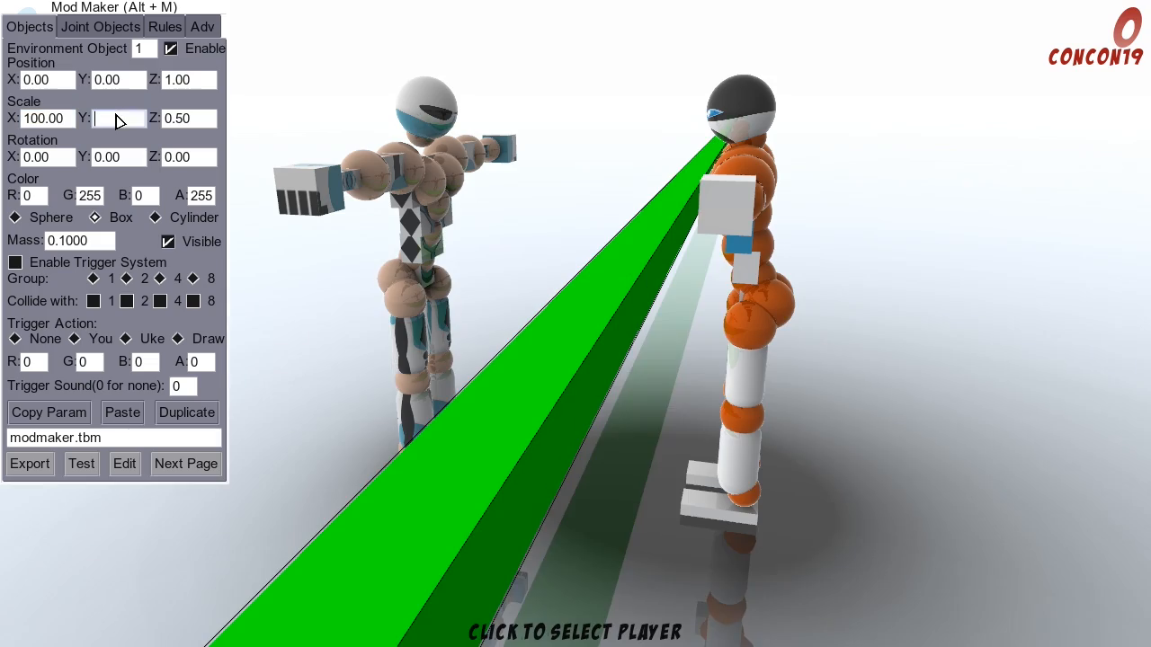
{"action": "left_click", "coordinate": [997, 368]}
{"action": "left_click", "coordinate": [993, 368]}
{"action": "left_click", "coordinate": [992, 368]}
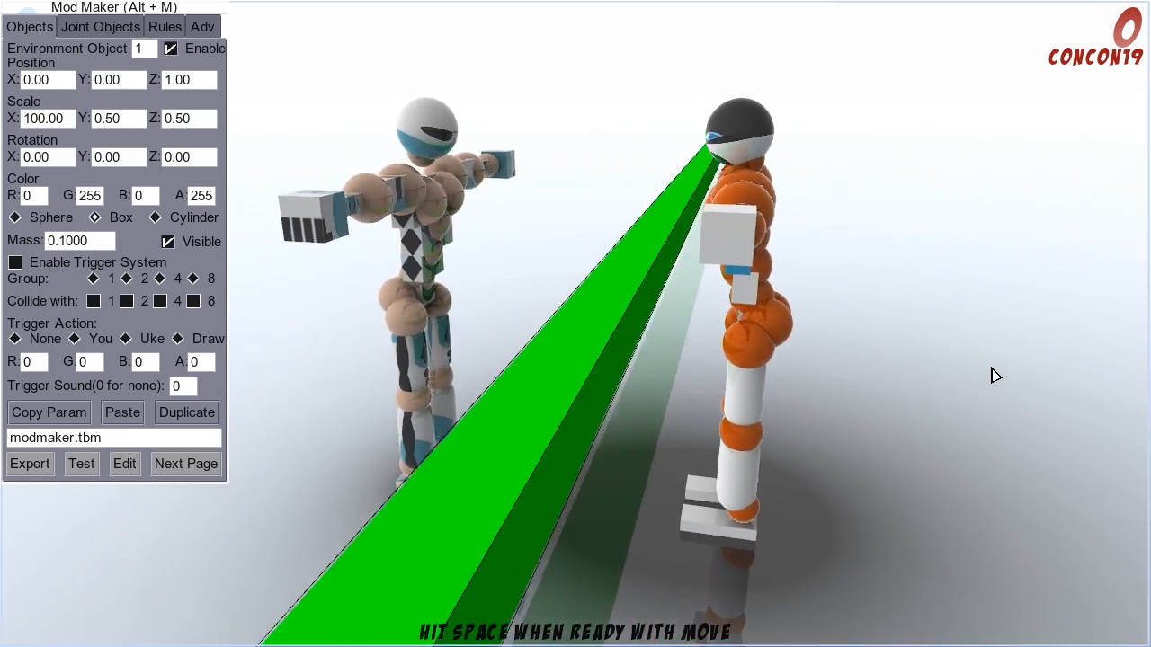
{"action": "key", "text": "d"}
{"action": "key", "text": "d"}
{"action": "key", "text": "d"}
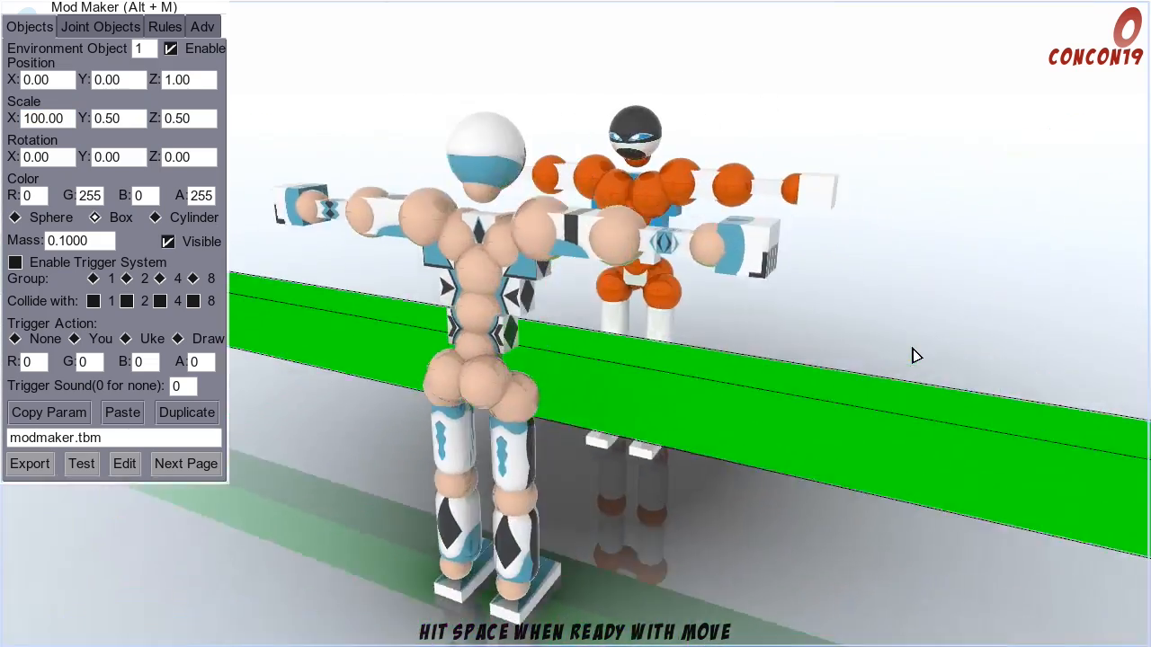
{"action": "key", "text": "a"}
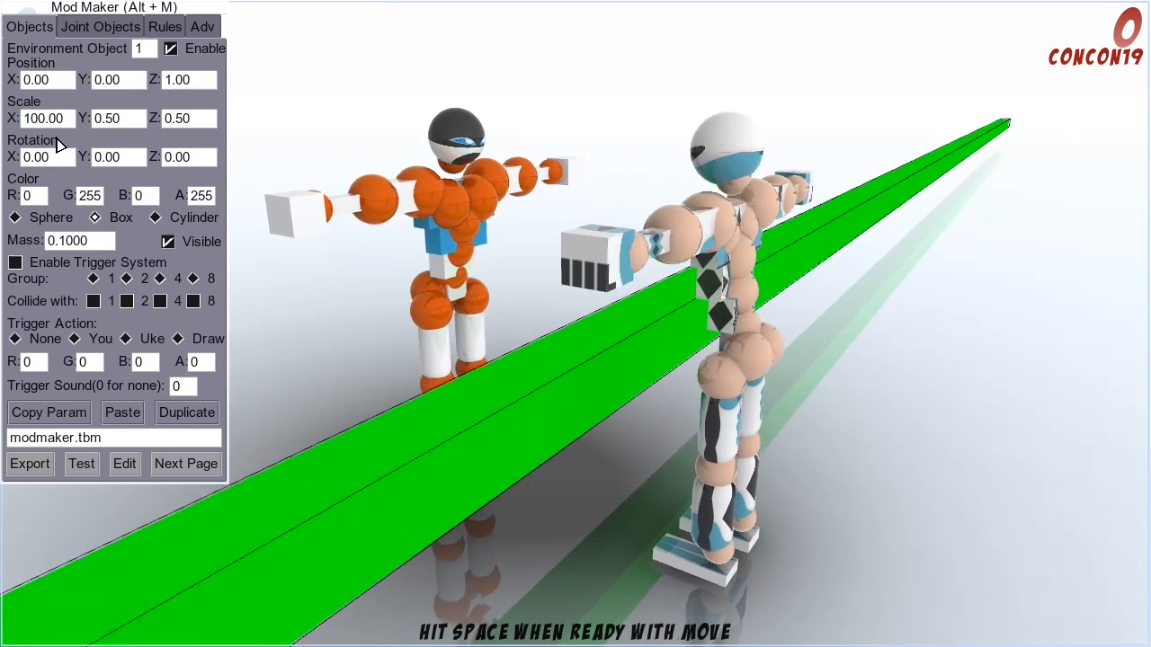
{"action": "left_click", "coordinate": [54, 119]}
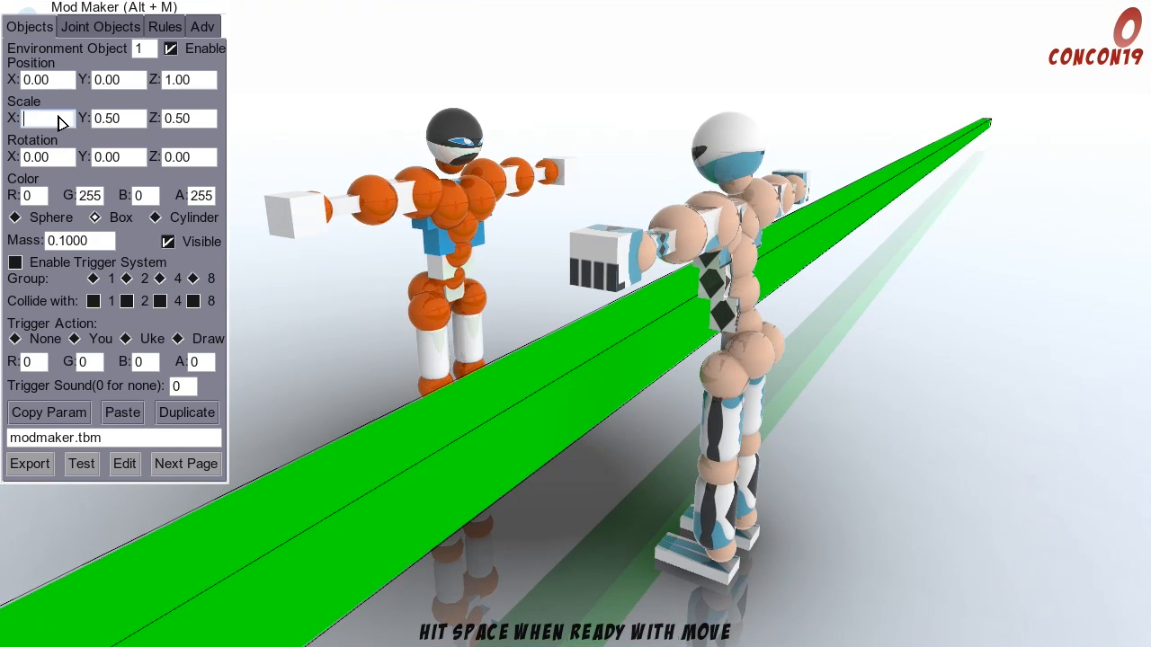
{"action": "type", "text": "0.50"}
Step: Try a Y scale of 2 for the box and return it to 0.5
{"action": "left_click", "coordinate": [118, 120]}
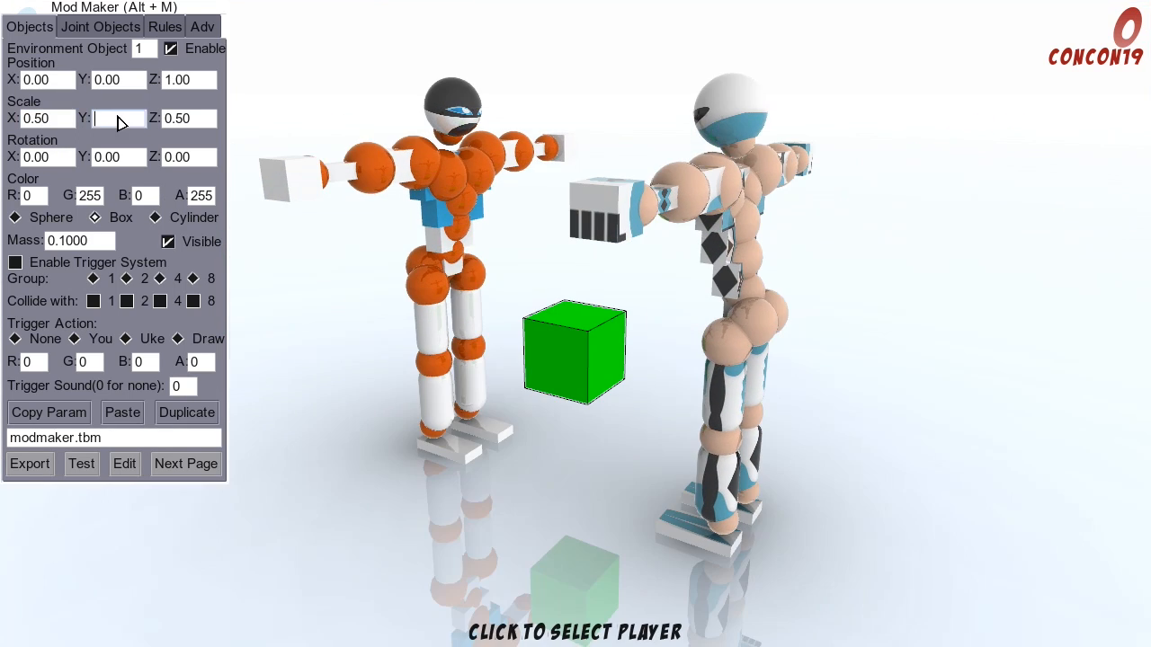
{"action": "key", "text": "BackSpace"}
{"action": "left_click", "coordinate": [183, 120]}
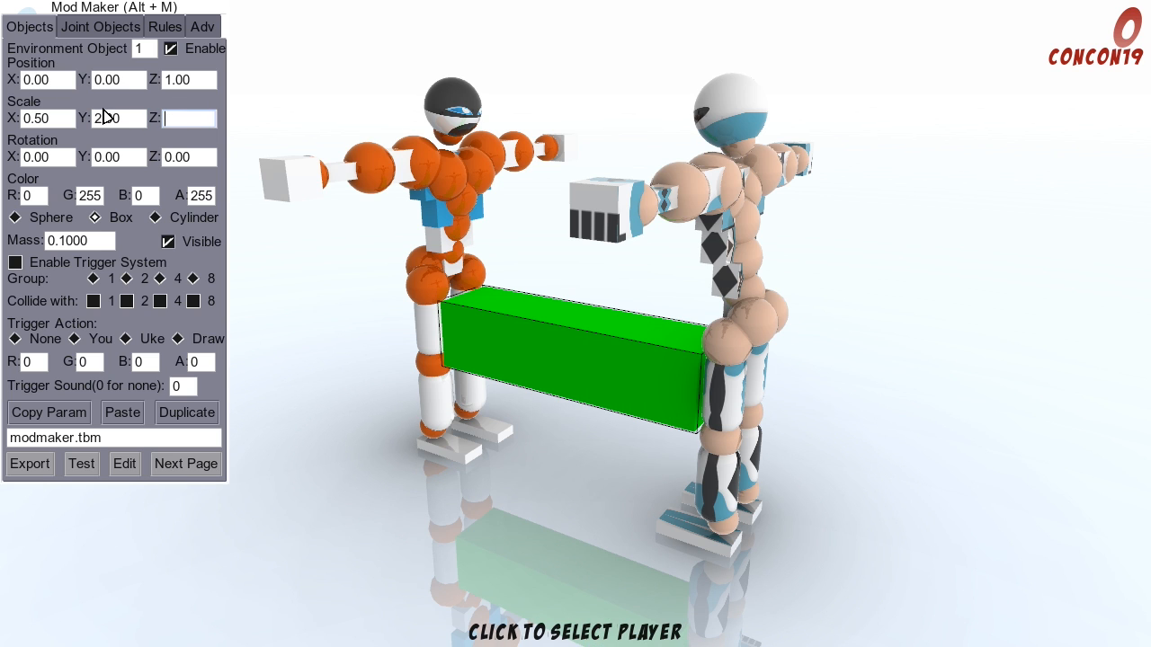
{"action": "left_click", "coordinate": [125, 123]}
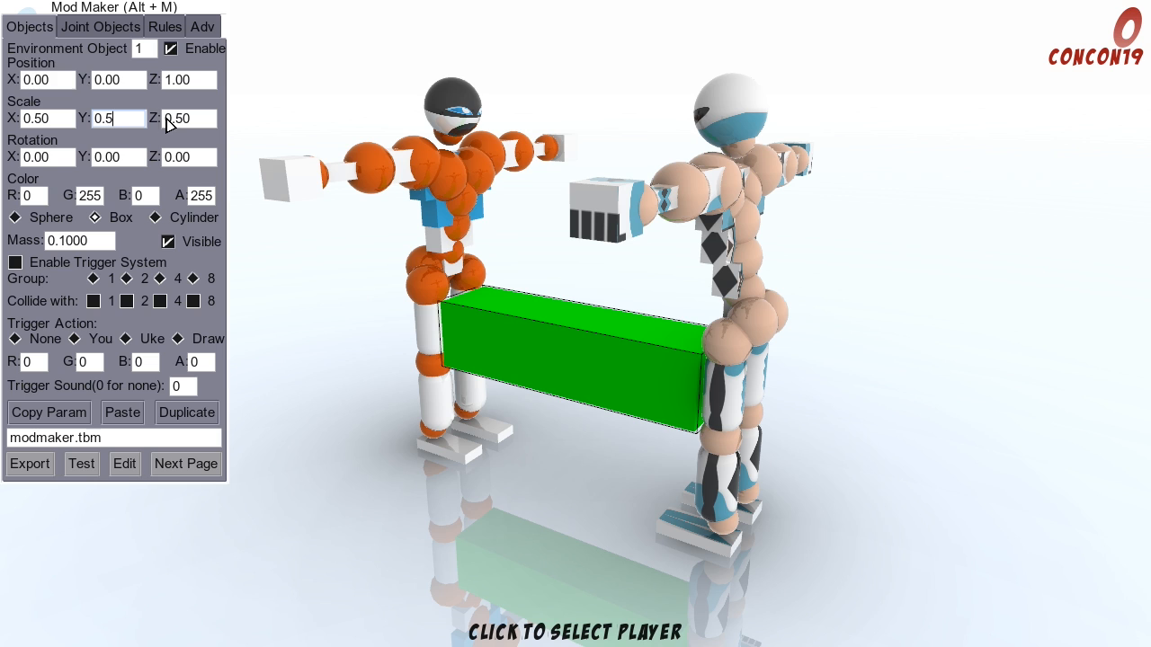
{"action": "type", "text": "0.5"}
Step: Try Z scales of 1 and 3 for the box and return it to 0.5, keeping the Y scale at 0.5
{"action": "left_click", "coordinate": [188, 125]}
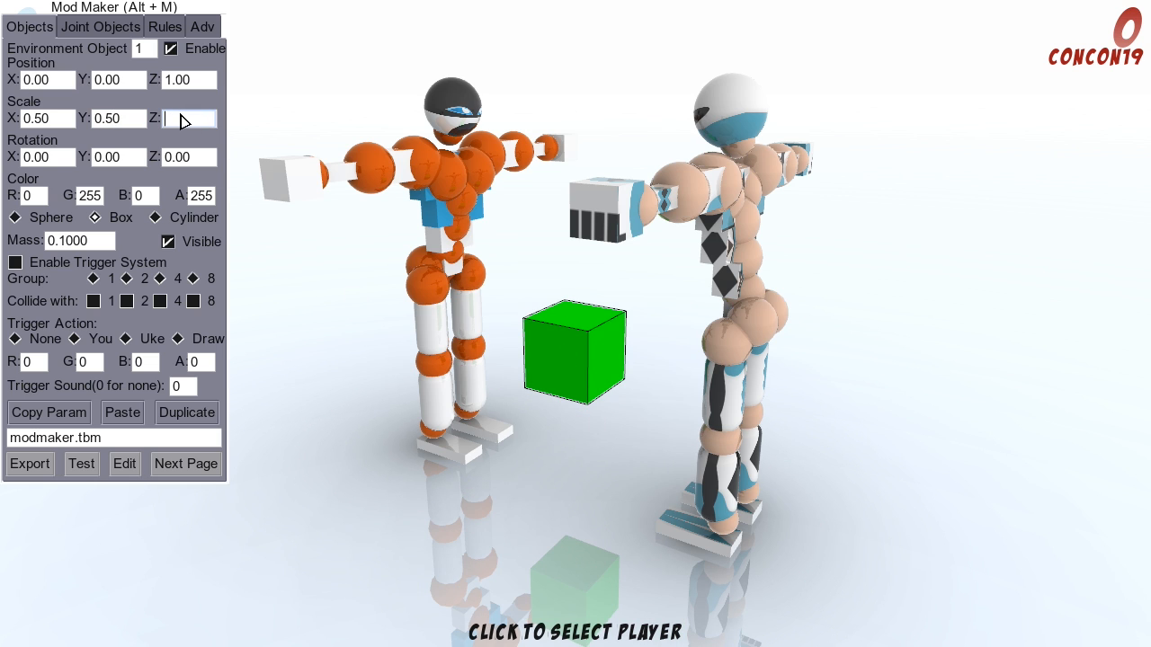
{"action": "left_click", "coordinate": [128, 121]}
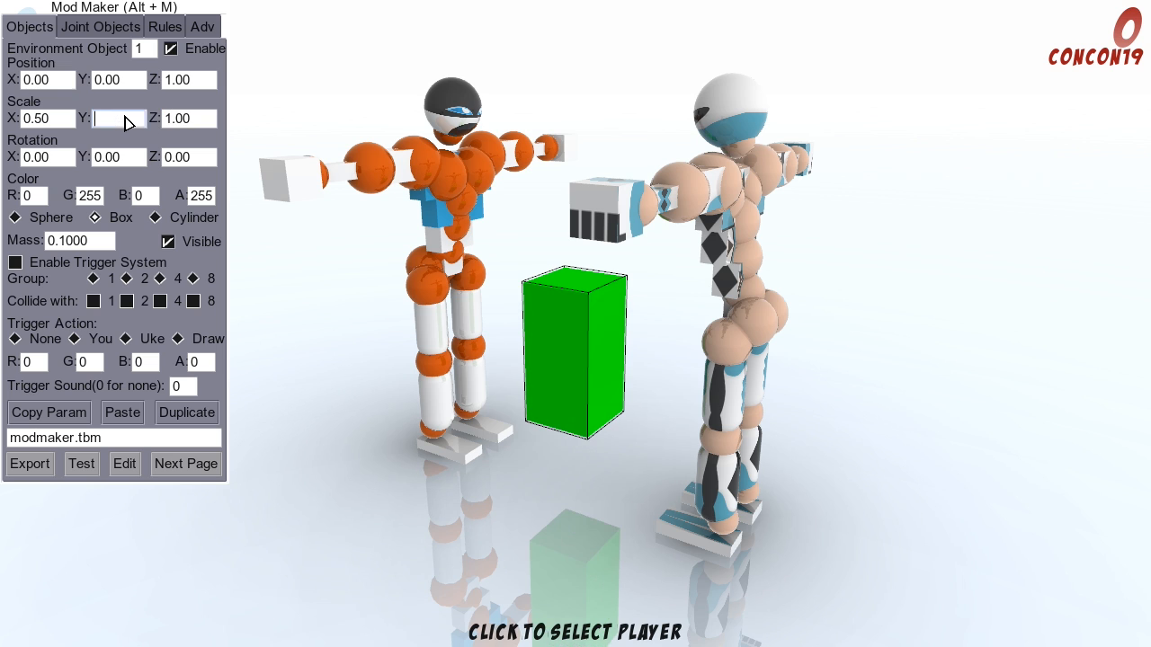
{"action": "type", "text": "0.5"}
{"action": "left_click", "coordinate": [200, 119]}
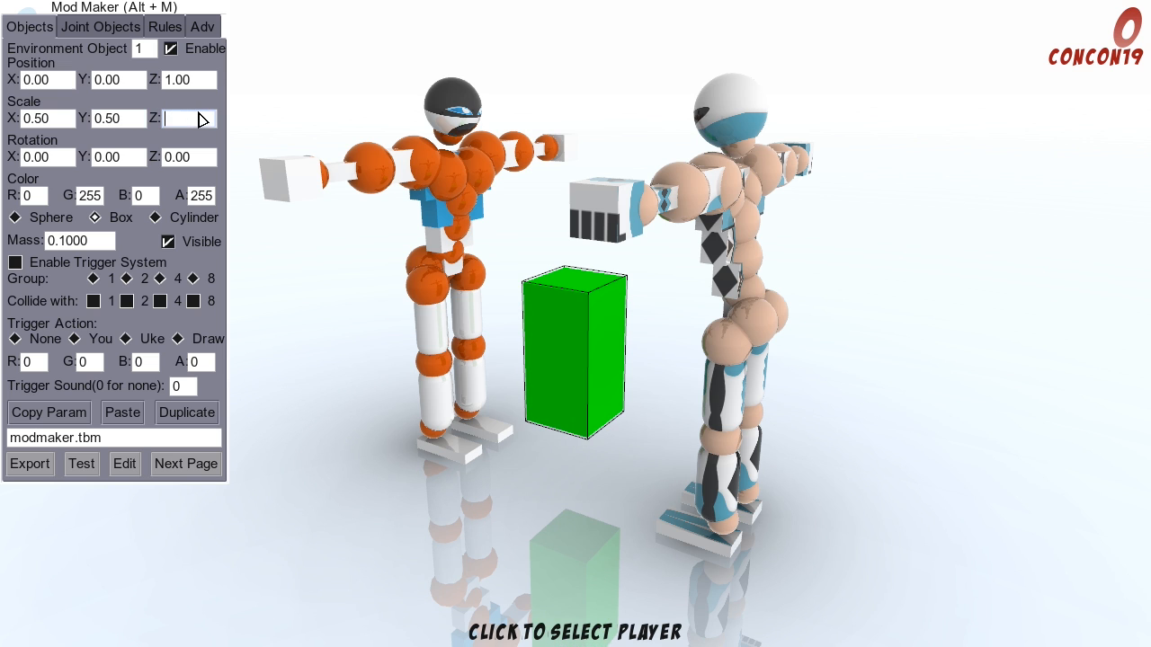
{"action": "type", "text": "3"}
{"action": "left_click", "coordinate": [126, 122]}
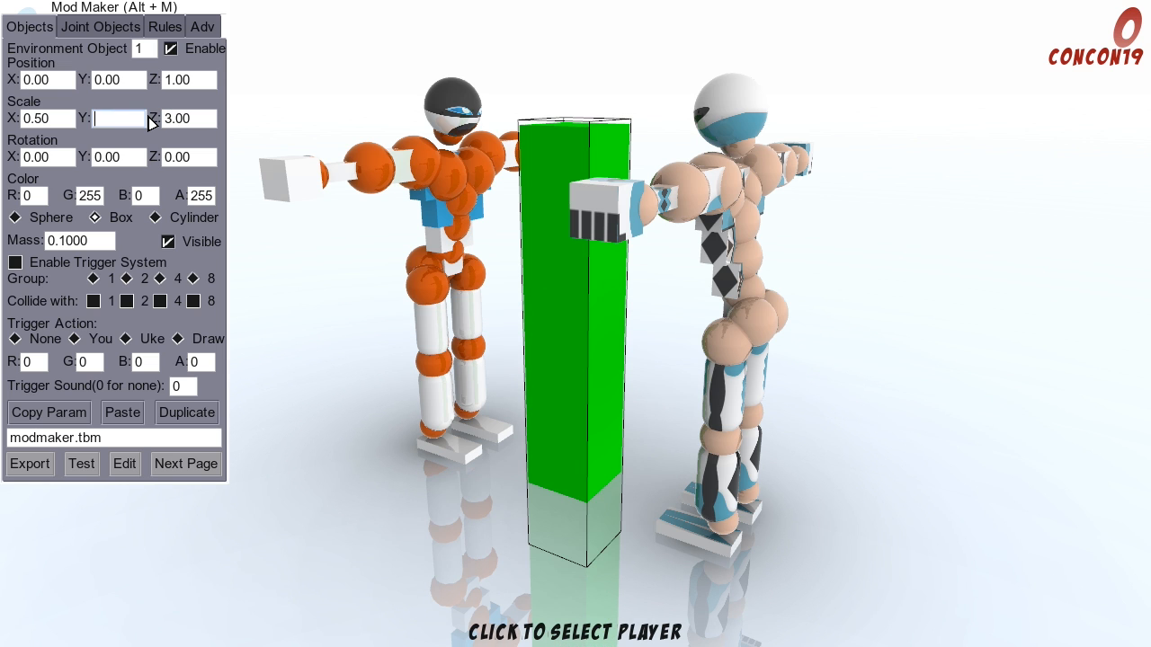
{"action": "left_click", "coordinate": [169, 123]}
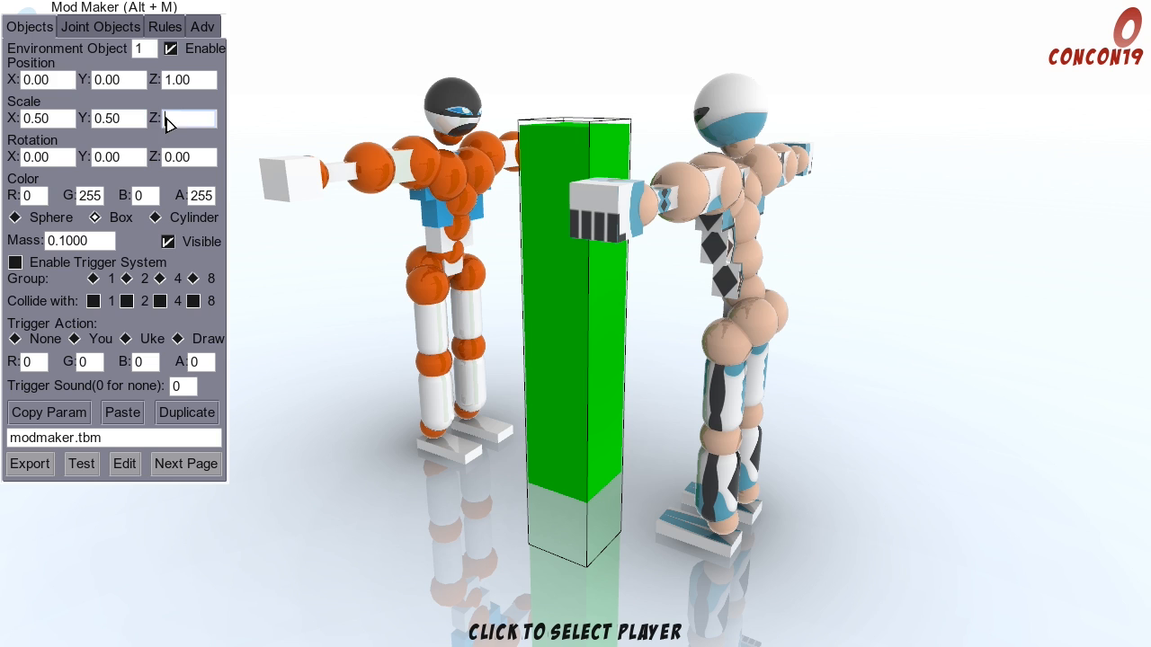
{"action": "type", "text": "0.5"}
{"action": "left_click", "coordinate": [105, 120]}
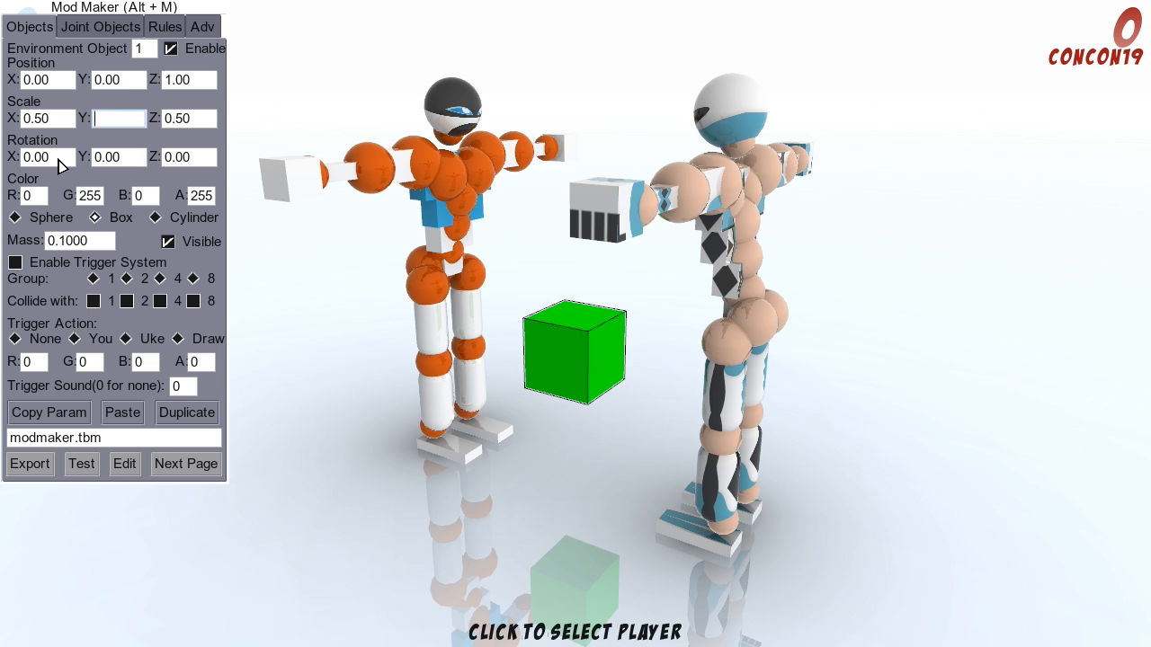
Step: Try an X rotation of 45 degrees for the box and return it to 0
{"action": "left_click", "coordinate": [66, 164]}
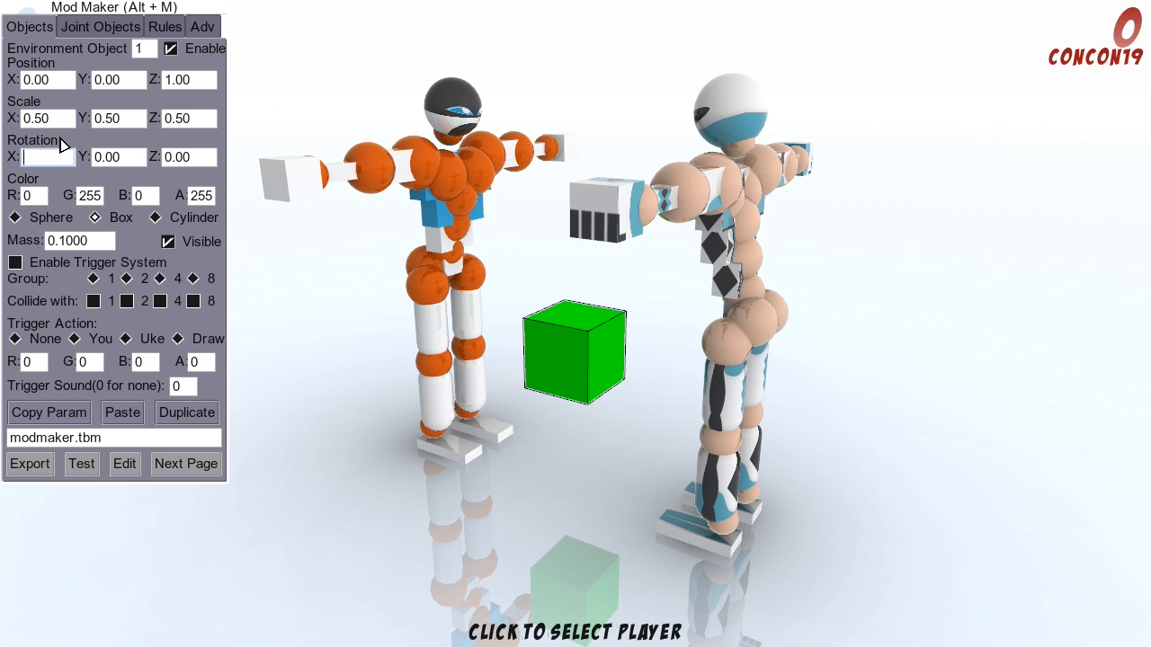
{"action": "type", "text": "90"}
{"action": "key", "text": "BackSpace"}
{"action": "key", "text": "BackSpace"}
{"action": "type", "text": "45"}
{"action": "left_click", "coordinate": [105, 159]}
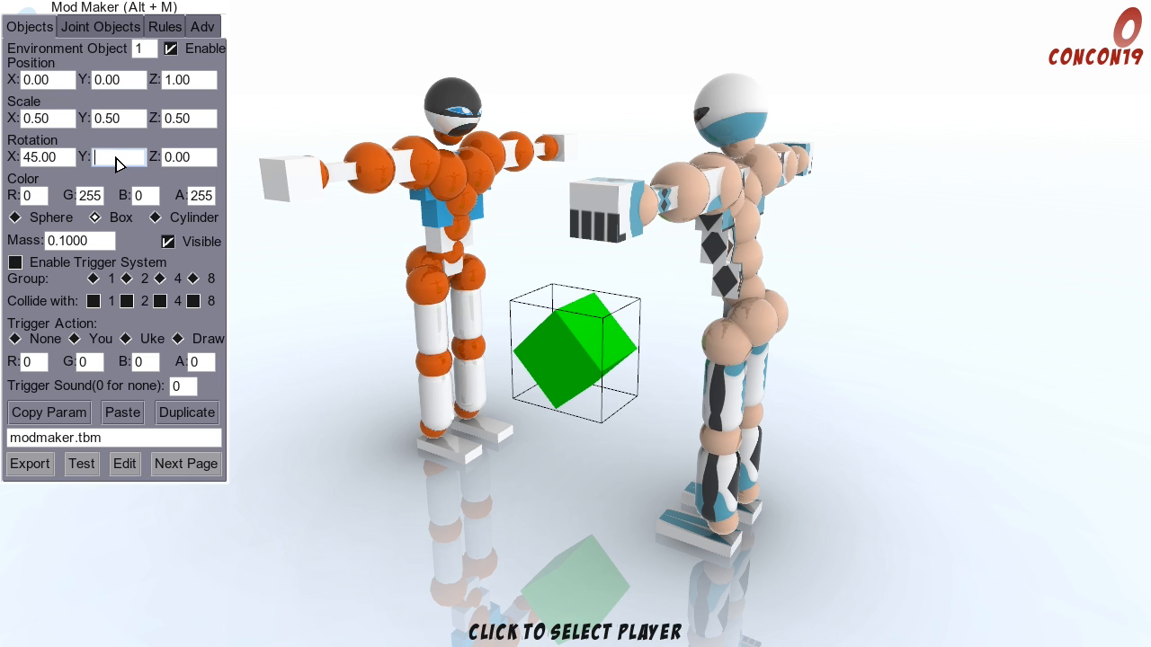
{"action": "left_click", "coordinate": [56, 157]}
Step: Try a Y rotation of 45 degrees for the box and return it to 0
{"action": "left_click", "coordinate": [129, 158]}
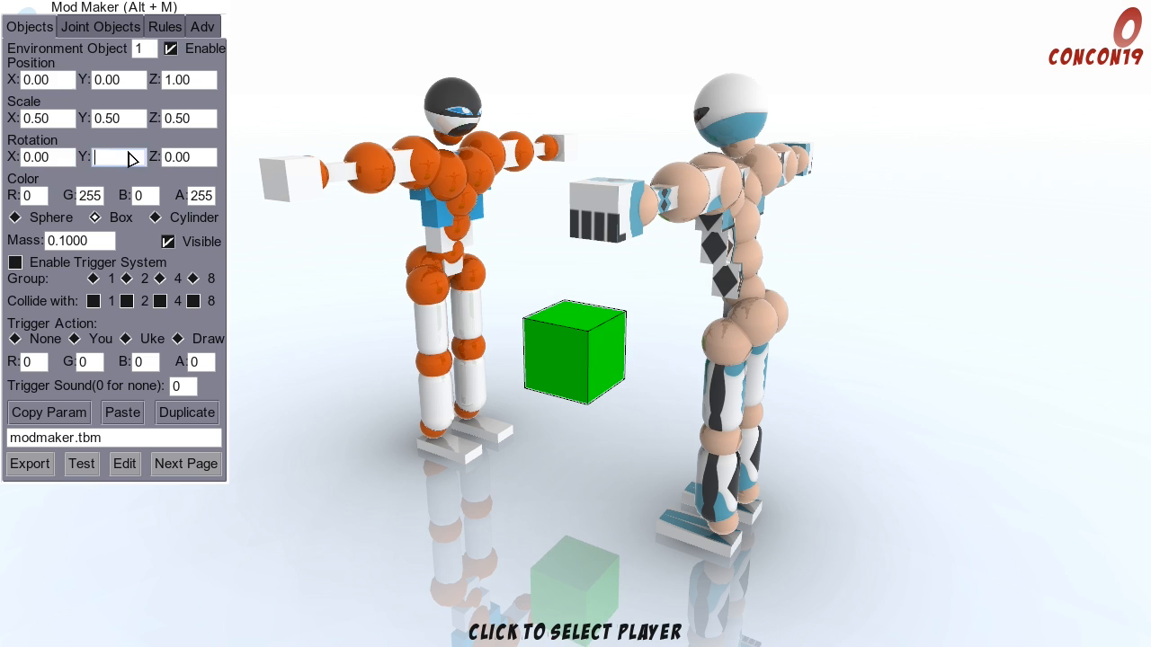
{"action": "left_click", "coordinate": [189, 159]}
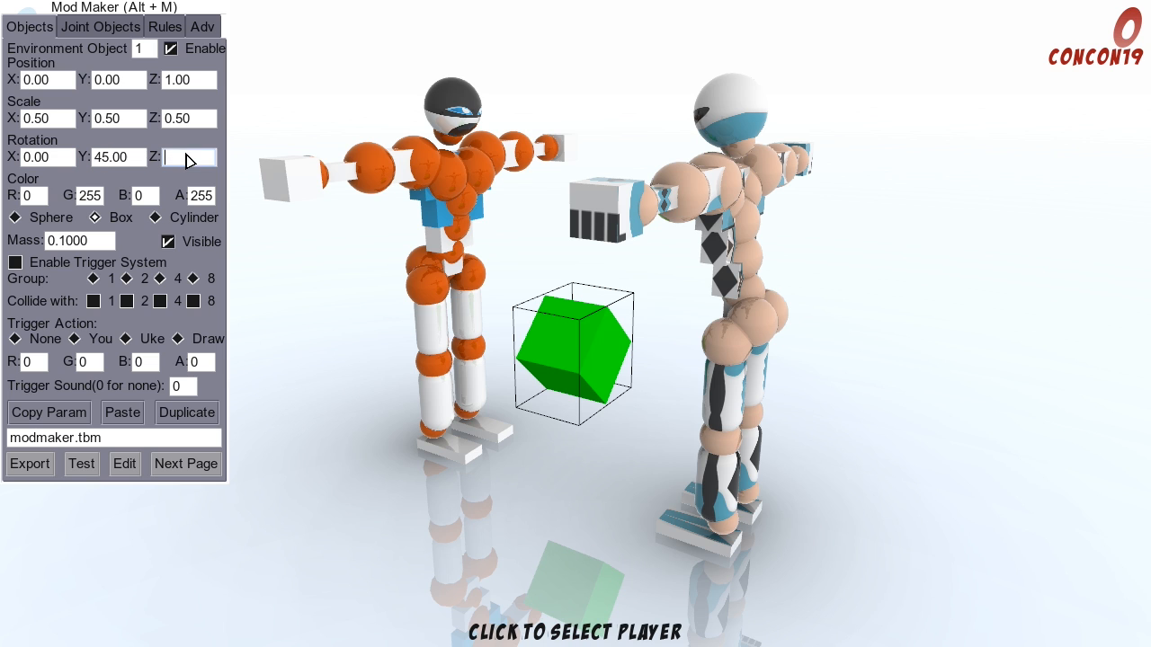
{"action": "left_click", "coordinate": [126, 165]}
{"action": "type", "text": "0"}
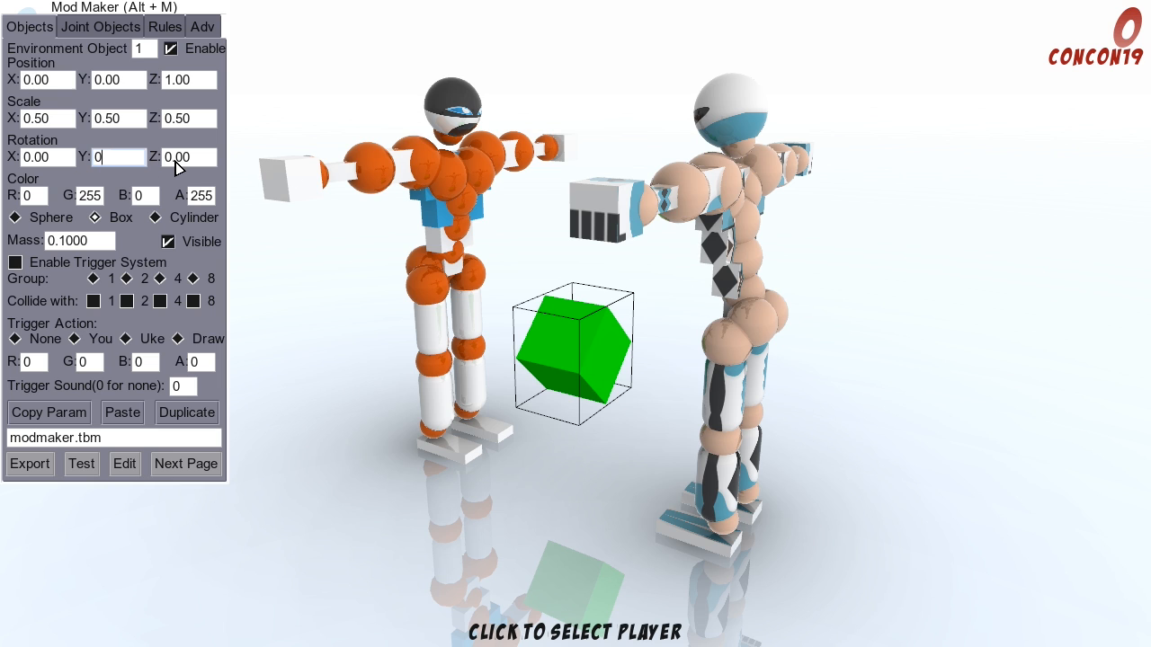
Step: Try a Z rotation of 45 degrees for the box and return it to 0
{"action": "left_click", "coordinate": [176, 164]}
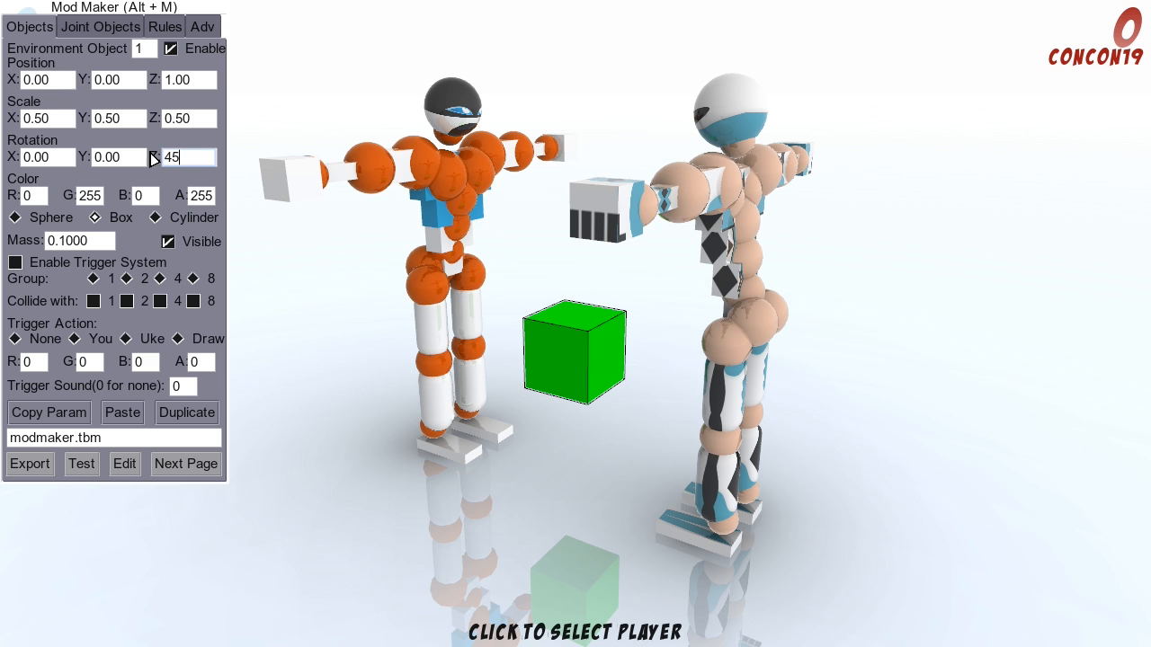
{"action": "left_click", "coordinate": [117, 158]}
{"action": "left_click", "coordinate": [193, 159]}
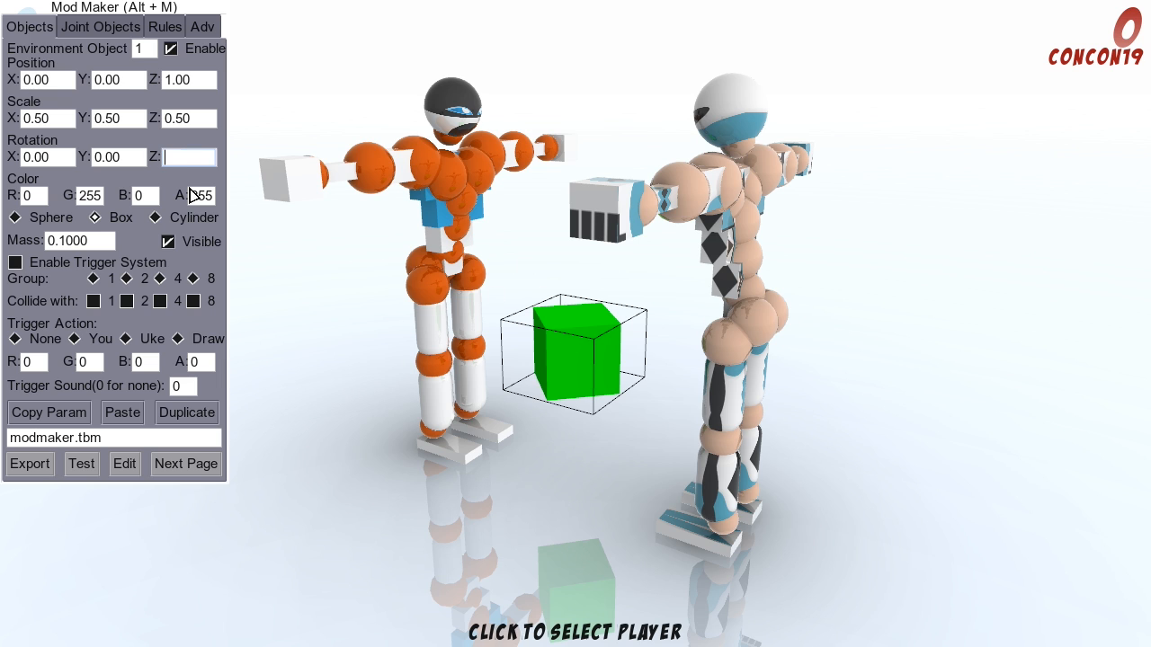
{"action": "type", "text": "0"}
{"action": "left_click", "coordinate": [128, 158]}
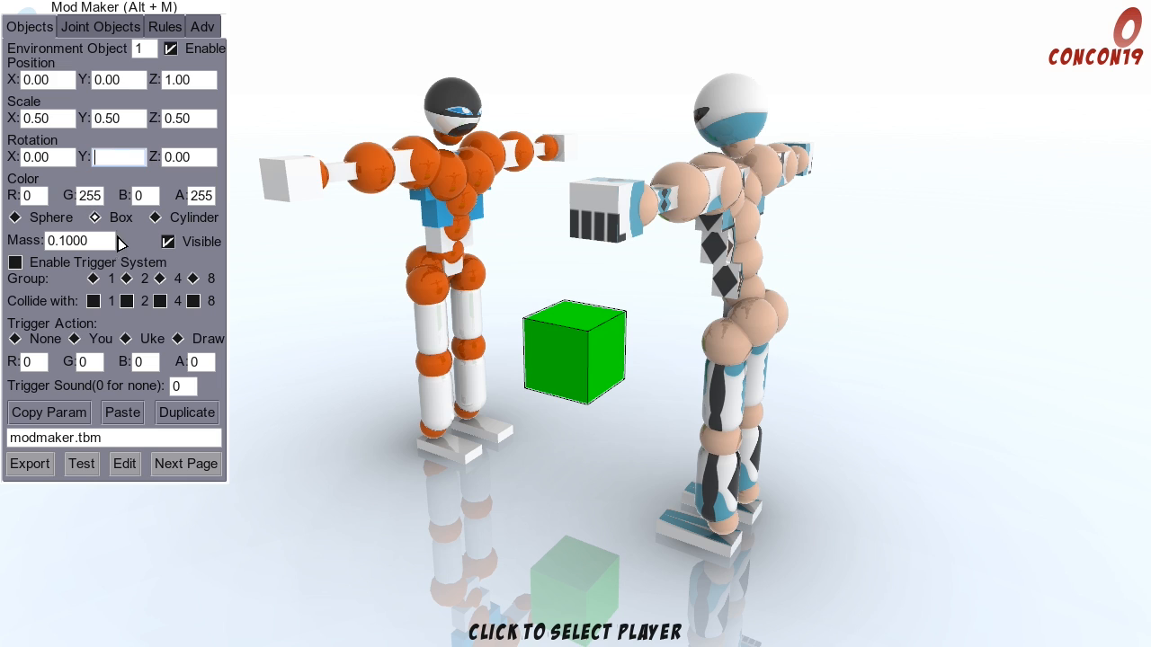
{"action": "left_click", "coordinate": [175, 159]}
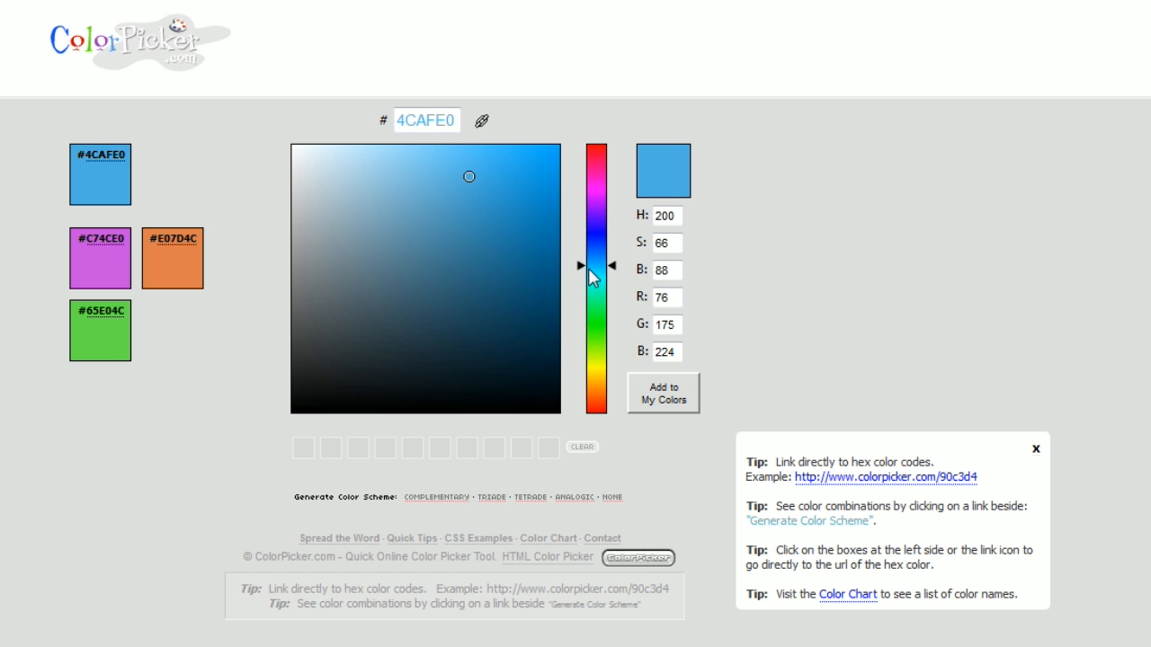
Step: Switch to ColorPicker.com, choose a green hue, and compare the RGB values of shades #58A832 and #6BDE35
{"action": "left_click_drag", "start_coordinate": [590, 266], "coordinate": [591, 339]}
{"action": "left_click_drag", "start_coordinate": [487, 190], "coordinate": [479, 234]}
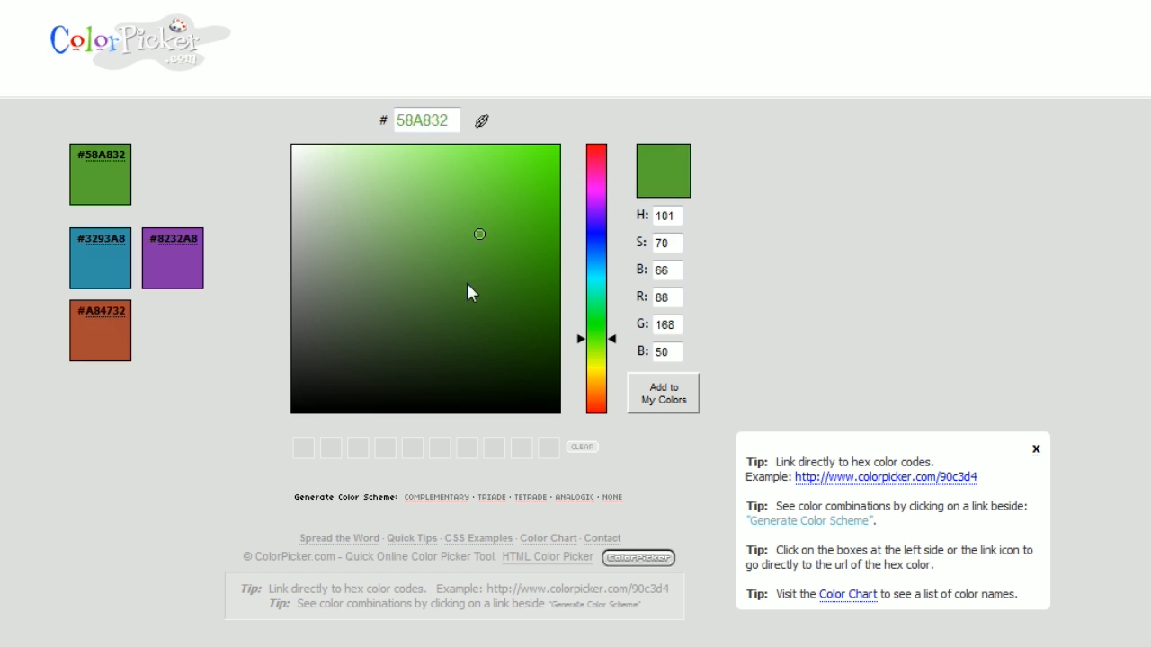
{"action": "left_click_drag", "start_coordinate": [468, 284], "coordinate": [493, 180]}
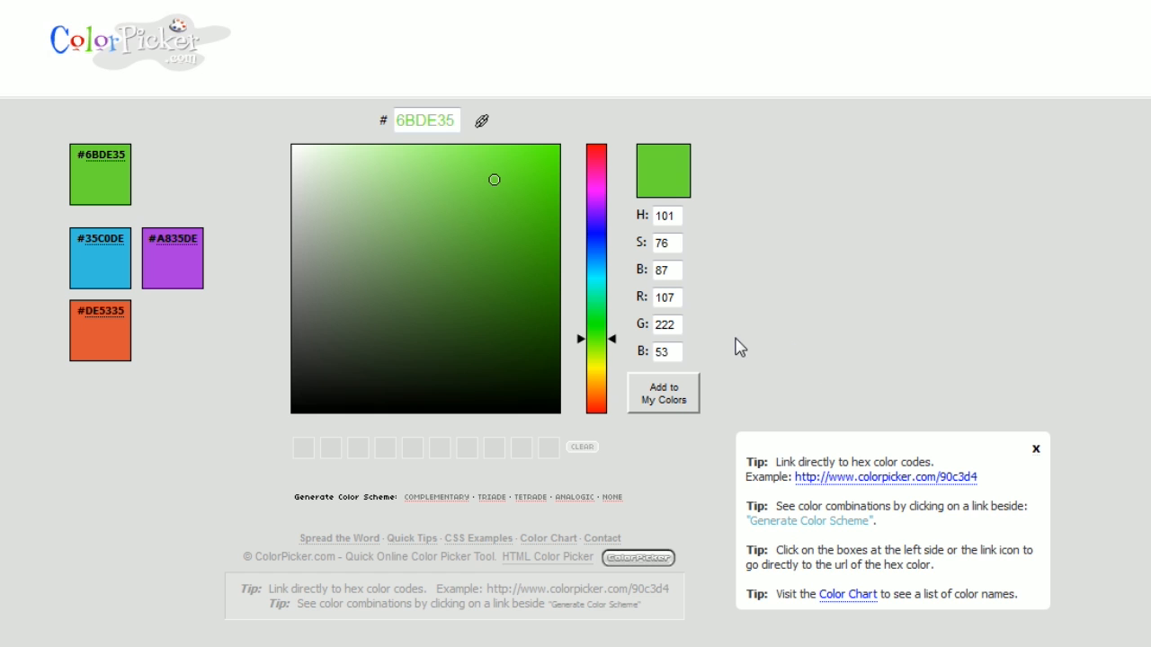
Step: Change the hue to blue and compare the RGB values of shades such as #35C2DE and #35B9D4
{"action": "mouse_move", "coordinate": [583, 245]}
{"action": "left_mouse_down"}
{"action": "mouse_move", "coordinate": [586, 213]}
{"action": "mouse_move", "coordinate": [587, 273]}
{"action": "left_mouse_up"}
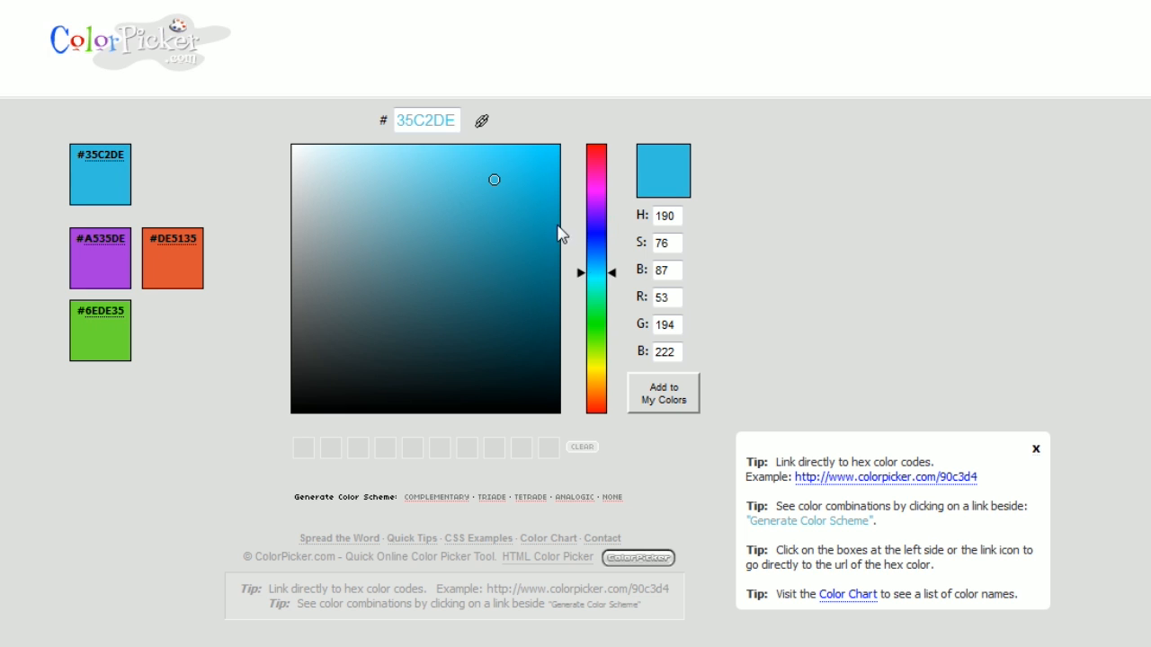
{"action": "left_click", "coordinate": [485, 210]}
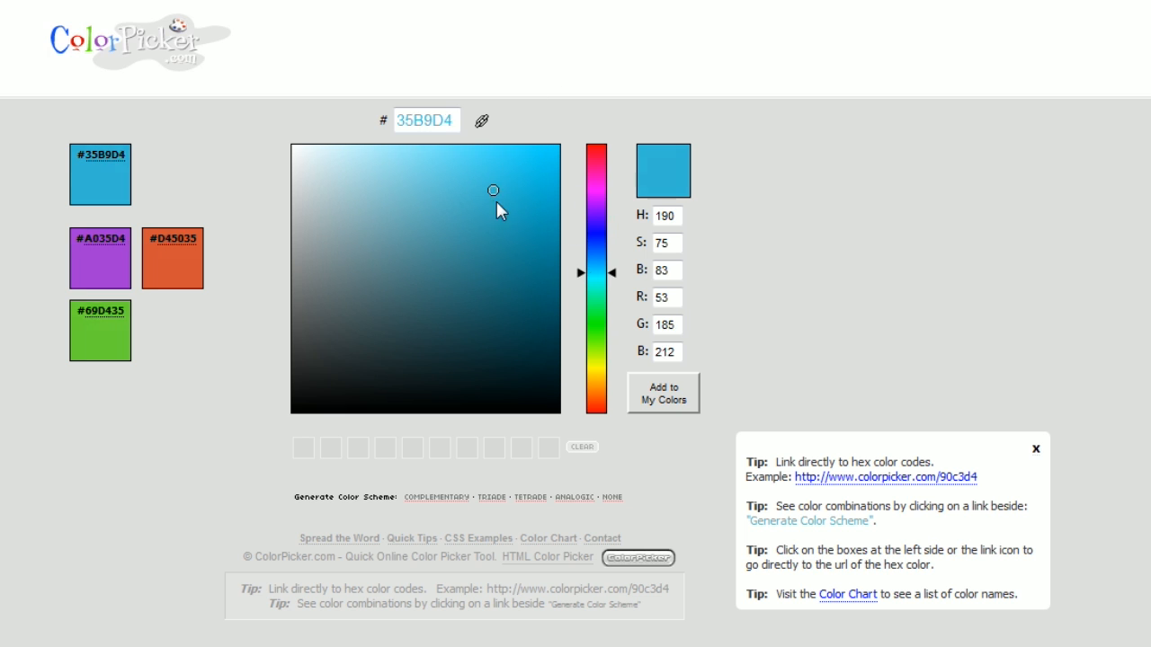
{"action": "left_click_drag", "start_coordinate": [499, 198], "coordinate": [407, 151]}
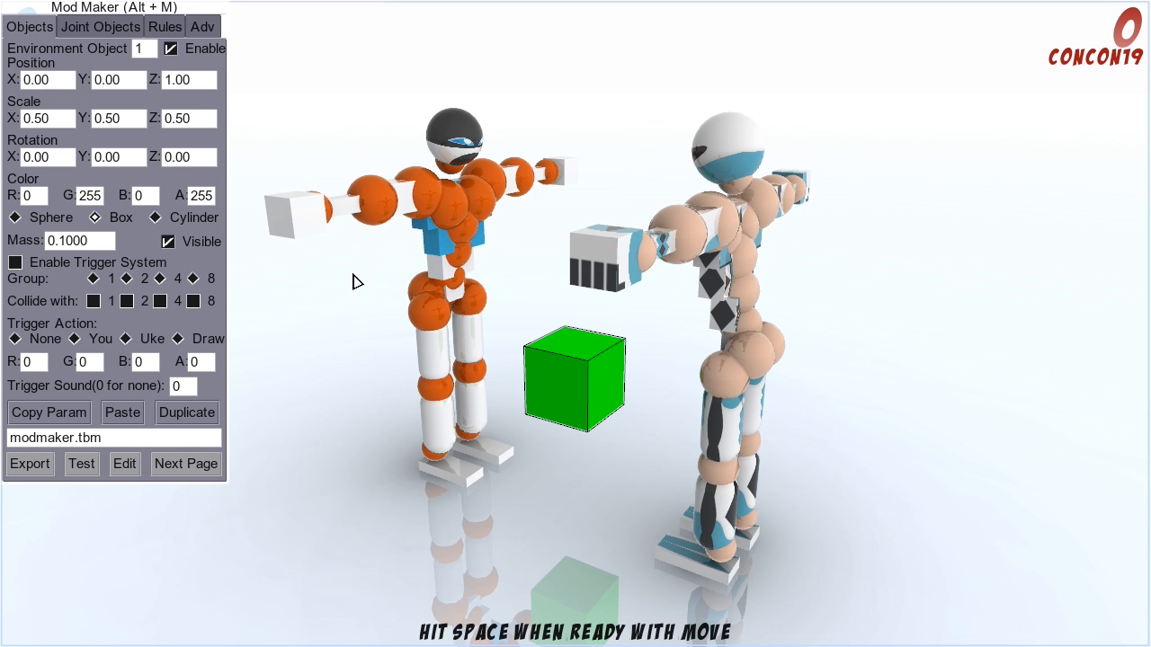
Step: Set the box's color to R 142, G 232, B 250
{"action": "left_click", "coordinate": [33, 199]}
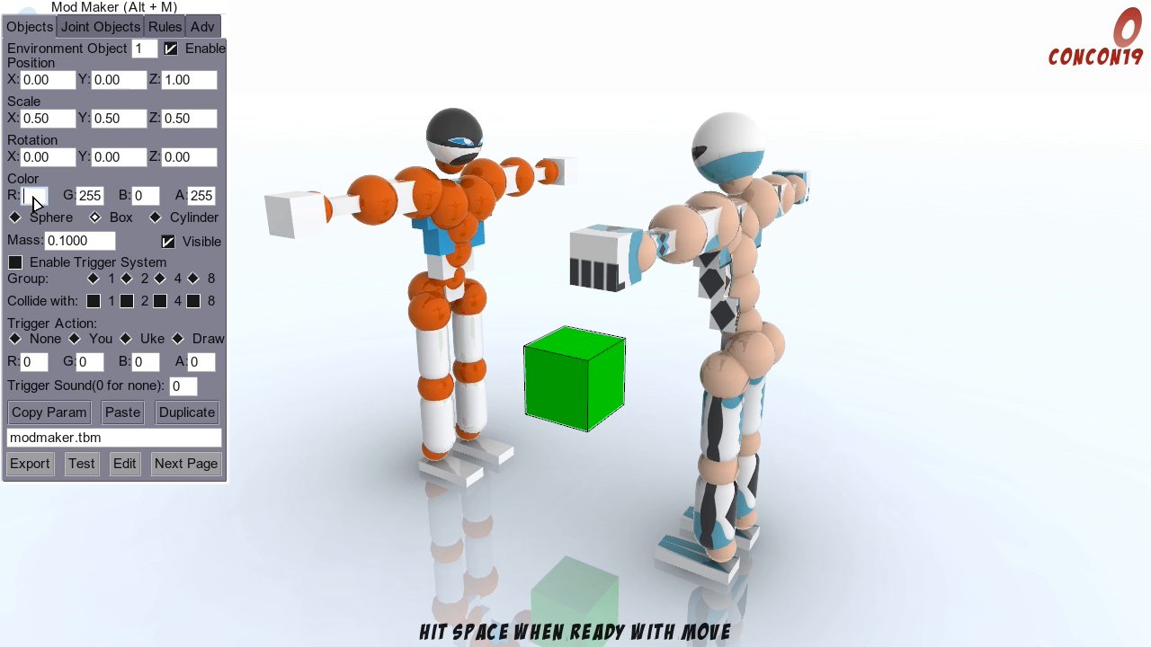
{"action": "type", "text": "142"}
{"action": "left_click", "coordinate": [90, 199]}
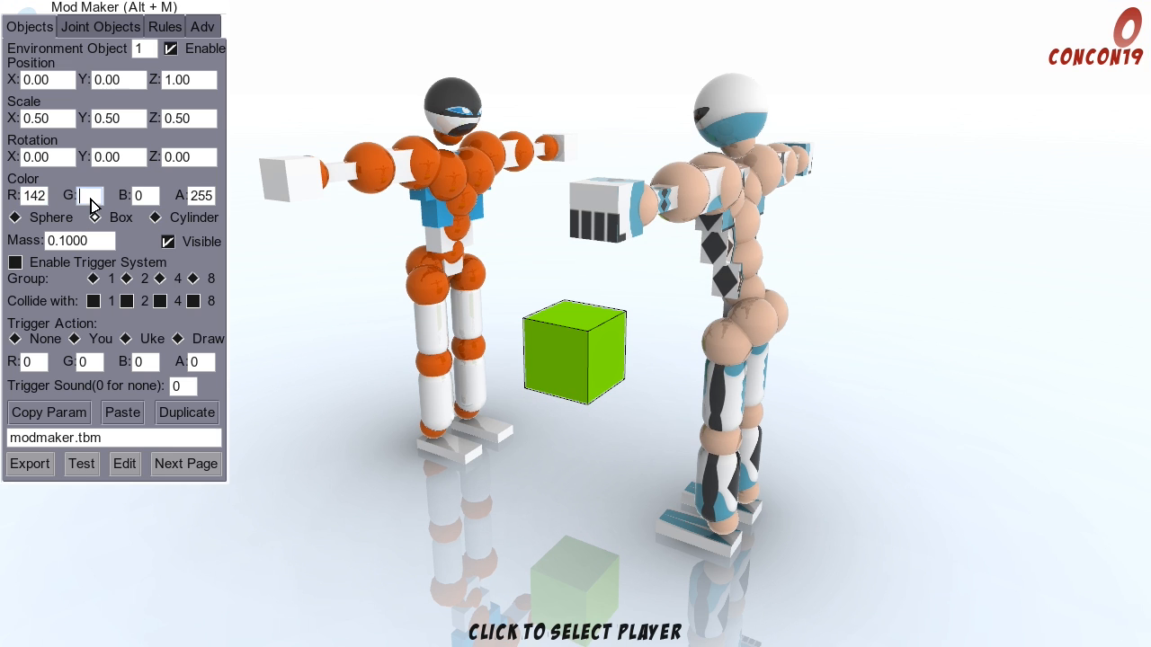
{"action": "type", "text": "232"}
{"action": "left_click", "coordinate": [142, 200]}
{"action": "type", "text": "2"}
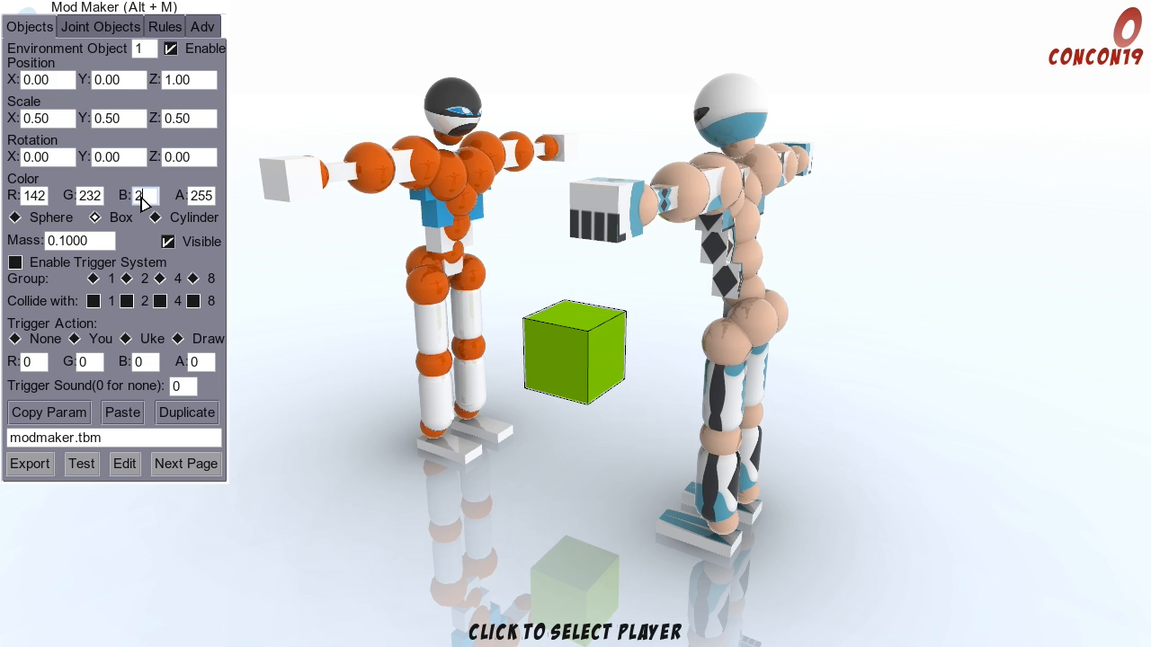
{"action": "type", "text": "50"}
Step: Try an alpha of 0 for the box's color and return it to 255
{"action": "left_click", "coordinate": [198, 199]}
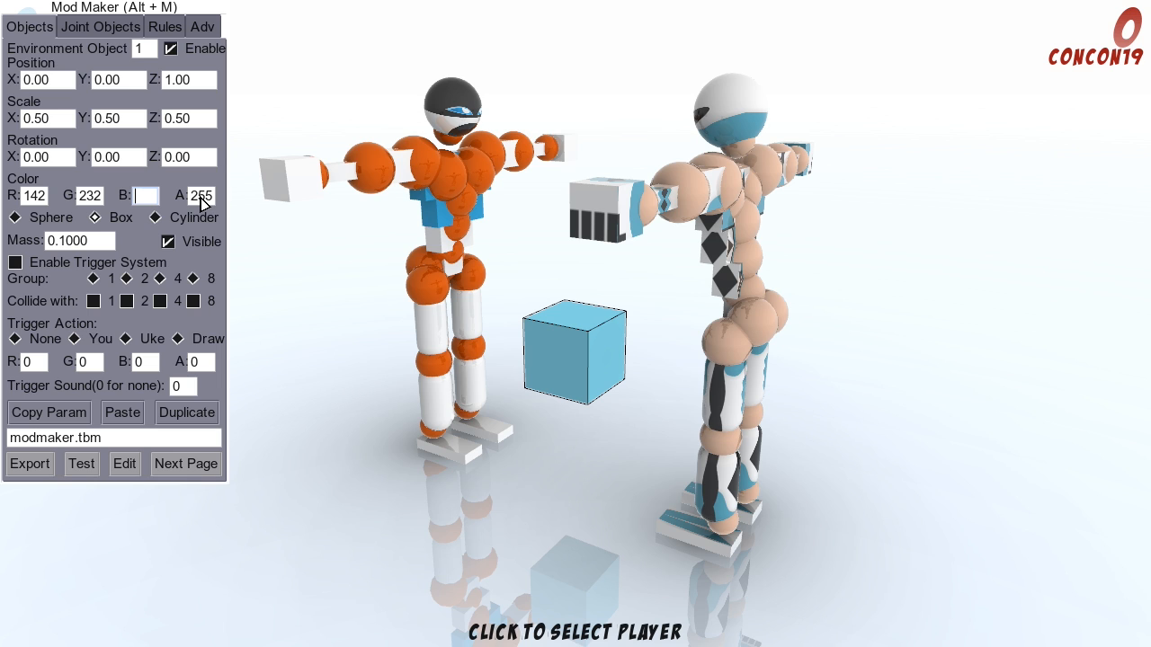
{"action": "left_click", "coordinate": [202, 203]}
{"action": "type", "text": "0"}
{"action": "left_click", "coordinate": [145, 195]}
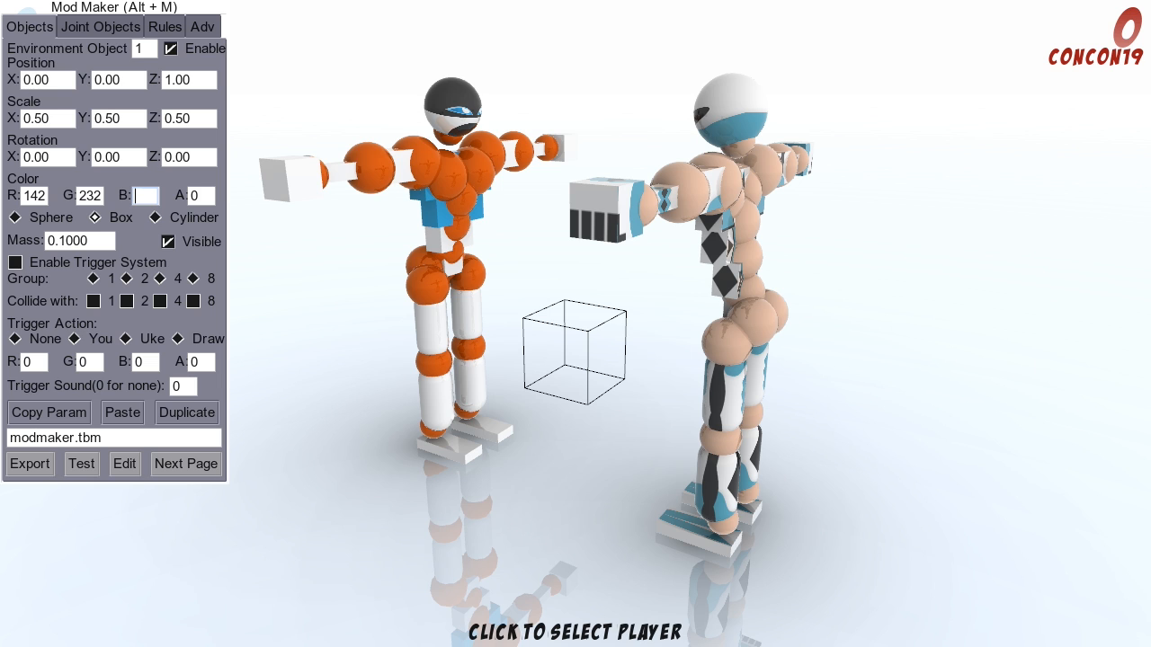
{"action": "type", "text": "250"}
{"action": "left_click", "coordinate": [204, 200]}
{"action": "type", "text": "255"}
Step: Toggle the box's visibility off and on several times, leaving it visible
{"action": "left_click", "coordinate": [167, 242]}
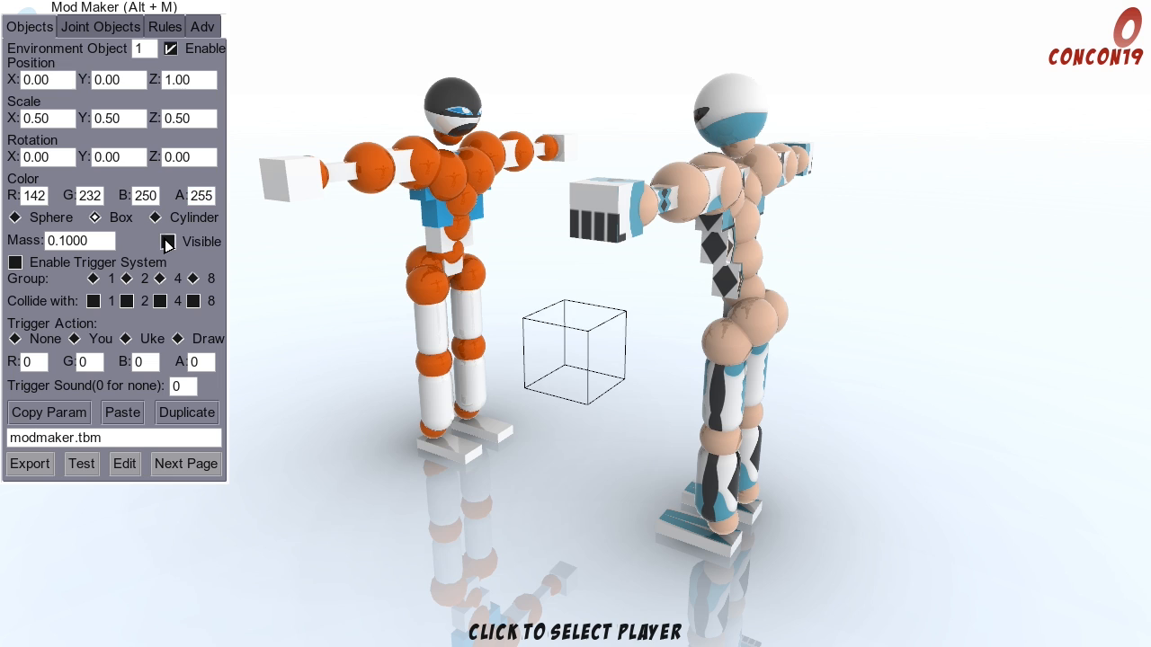
{"action": "left_click", "coordinate": [167, 242]}
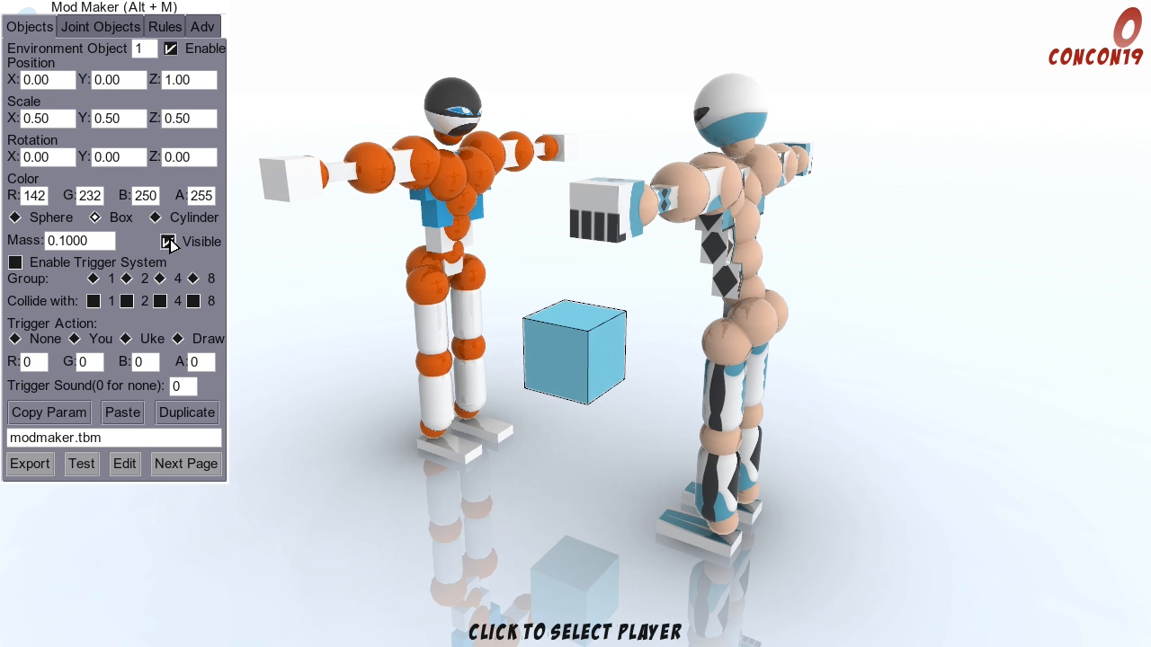
{"action": "left_click", "coordinate": [167, 241]}
{"action": "left_click", "coordinate": [167, 242]}
{"action": "left_click", "coordinate": [168, 241]}
{"action": "left_click", "coordinate": [167, 242]}
Step: Try an alpha of 100 for the box's color and return it to 255
{"action": "left_click", "coordinate": [205, 200]}
{"action": "left_click", "coordinate": [150, 203]}
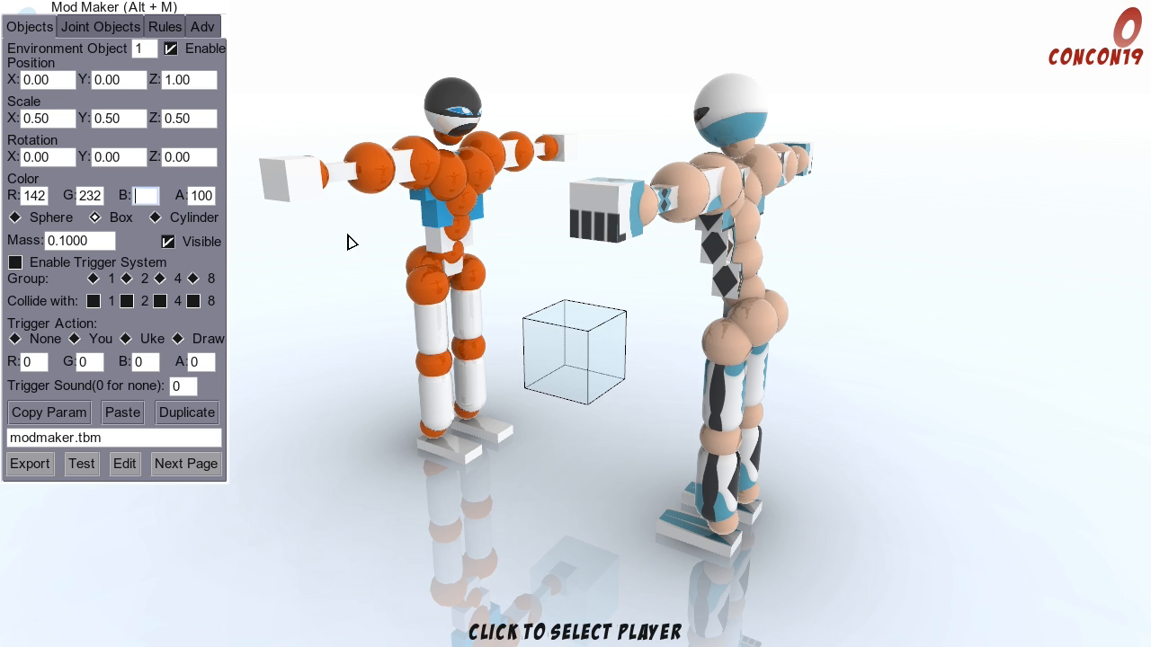
{"action": "type", "text": "250"}
{"action": "left_click", "coordinate": [202, 197]}
{"action": "type", "text": "255"}
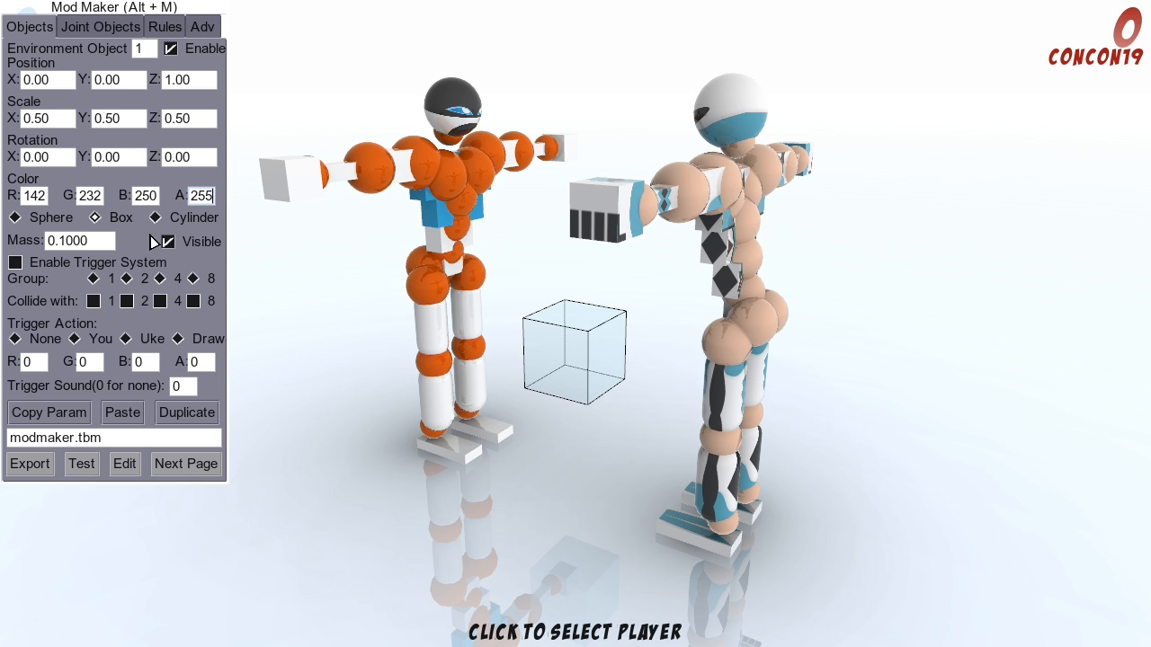
{"action": "left_click", "coordinate": [144, 197]}
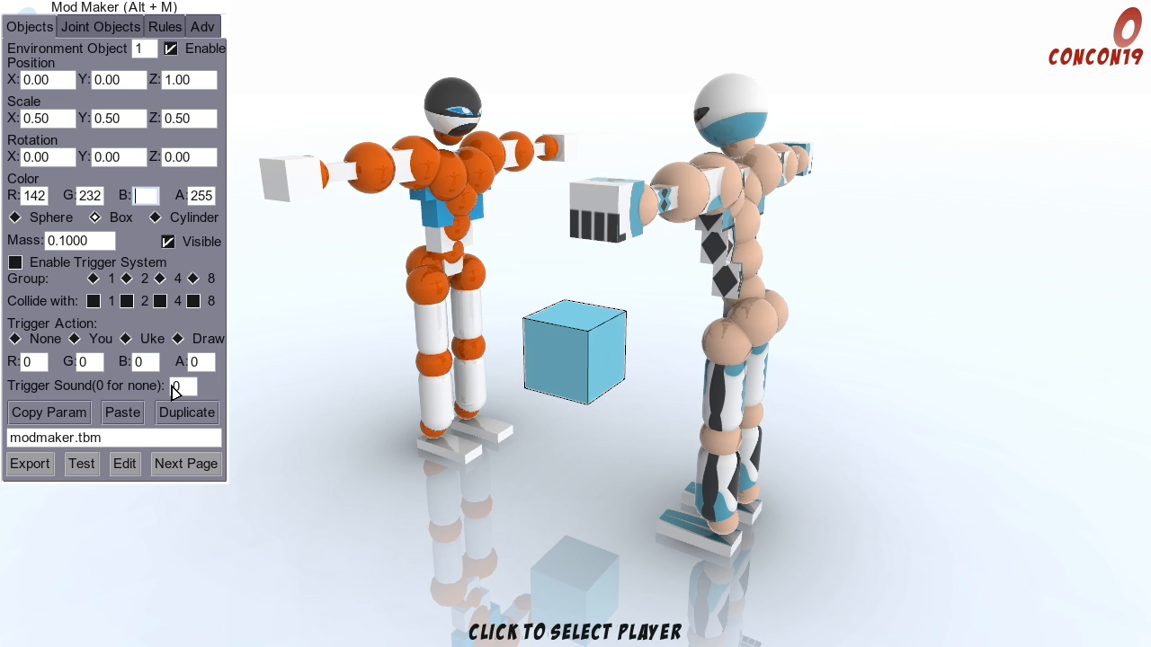
Step: Review the joint object settings and game rules, toggling Dismember off and back on, and open the advanced settings
{"action": "left_click", "coordinate": [85, 36]}
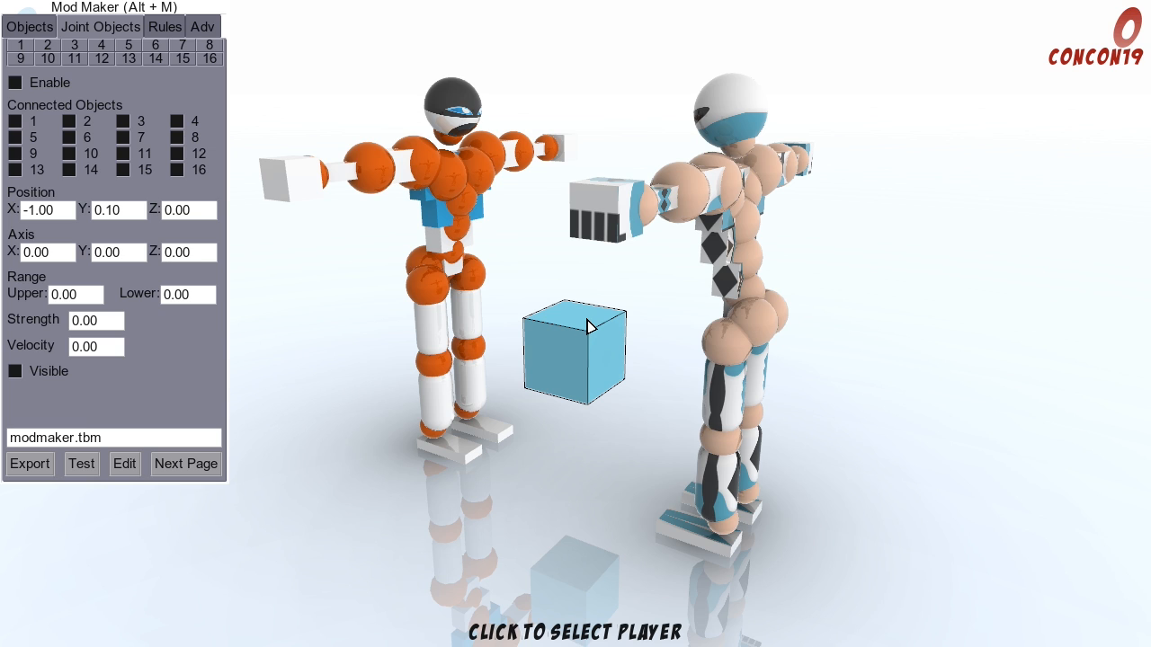
{"action": "left_click", "coordinate": [160, 27]}
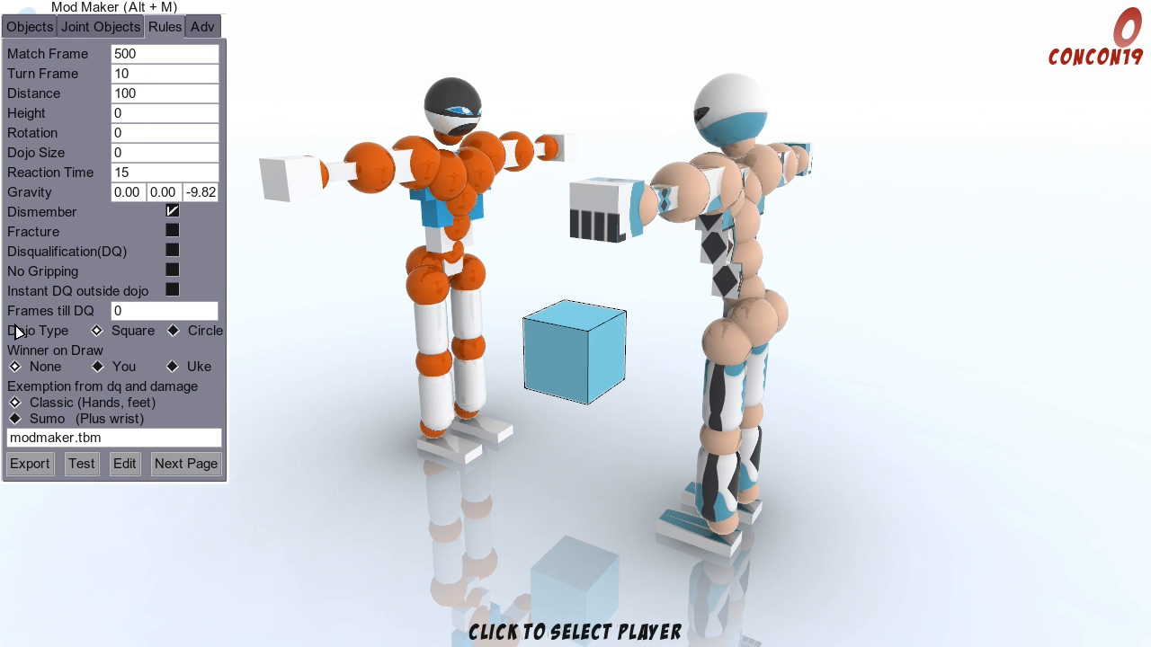
{"action": "left_click", "coordinate": [173, 210]}
{"action": "left_click", "coordinate": [173, 211]}
{"action": "left_click", "coordinate": [202, 27]}
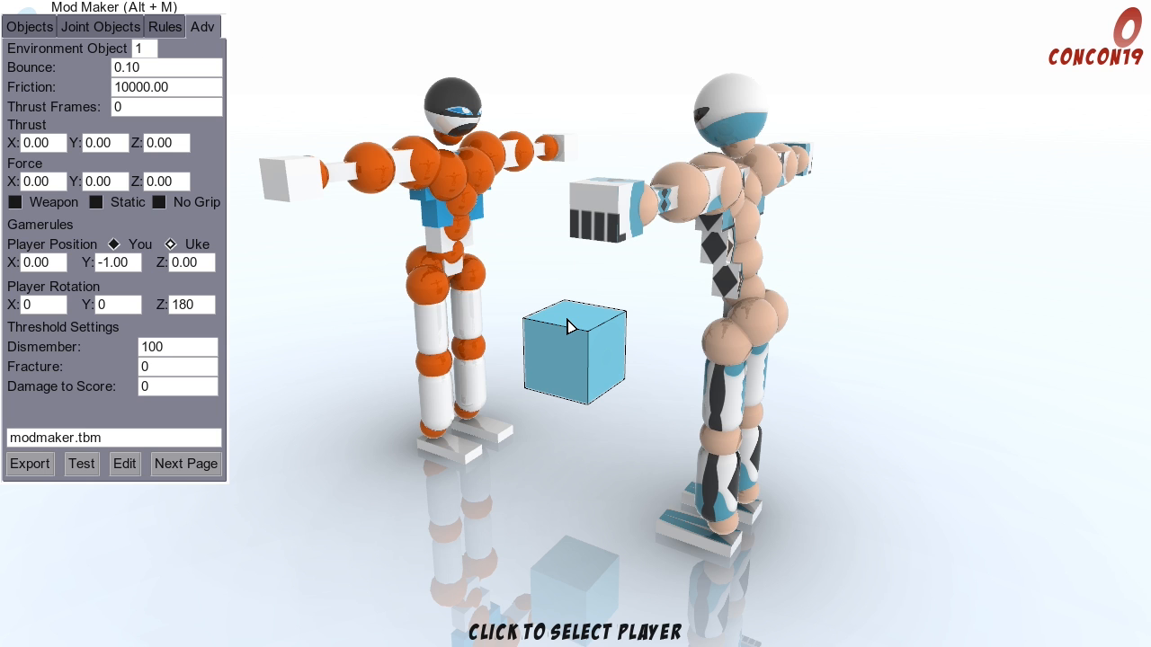
Step: Test-run the mod, return to editing, and toggle the box's Weapon option on and back off
{"action": "left_click", "coordinate": [82, 465]}
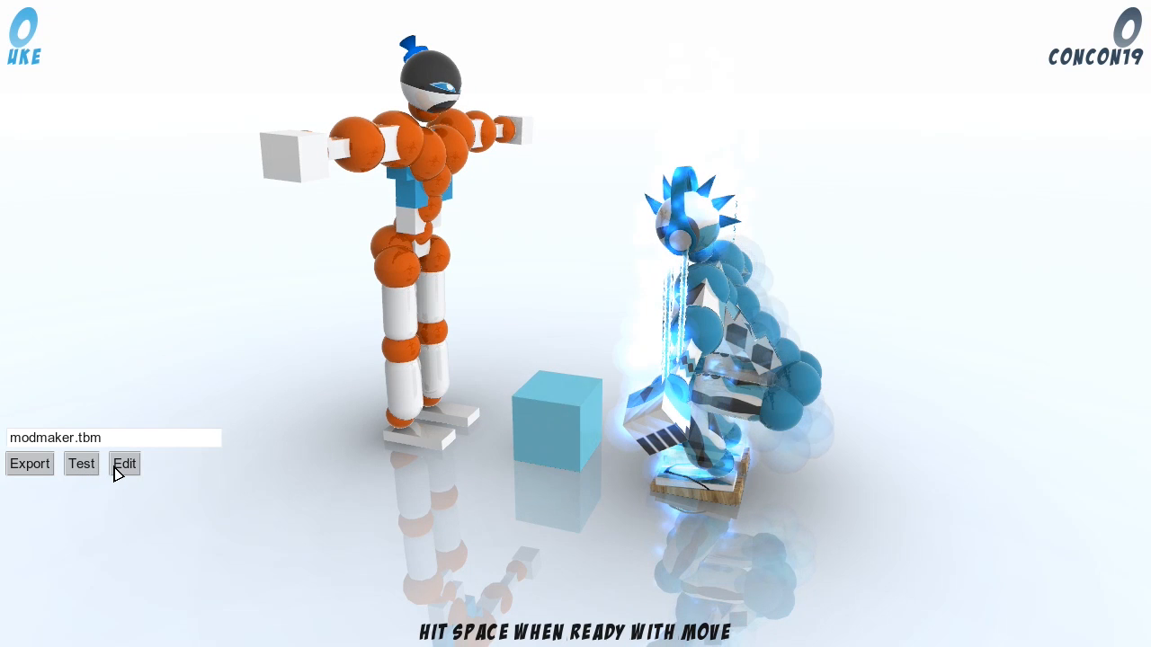
{"action": "left_click", "coordinate": [123, 463]}
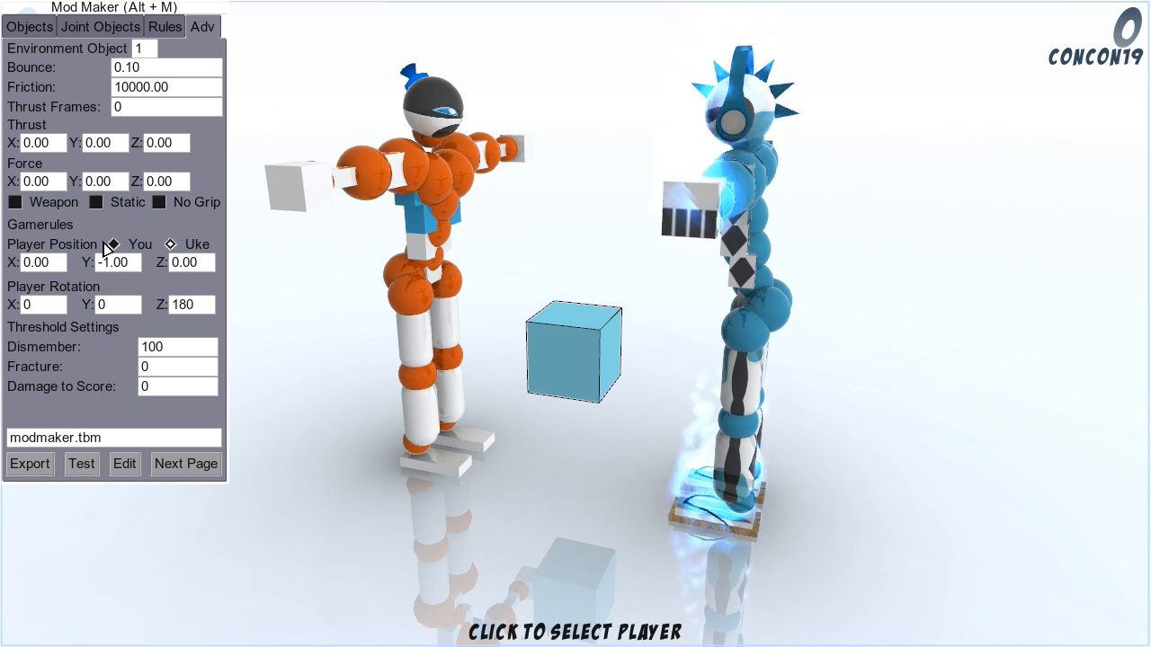
{"action": "left_click", "coordinate": [25, 204]}
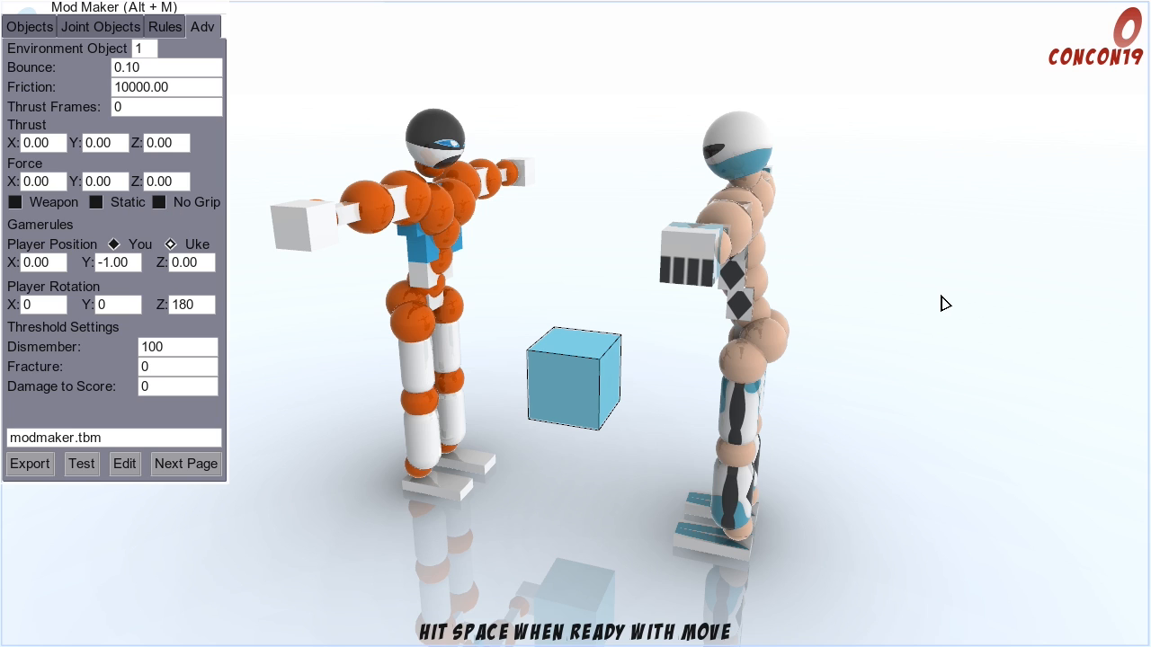
{"action": "left_click", "coordinate": [15, 203]}
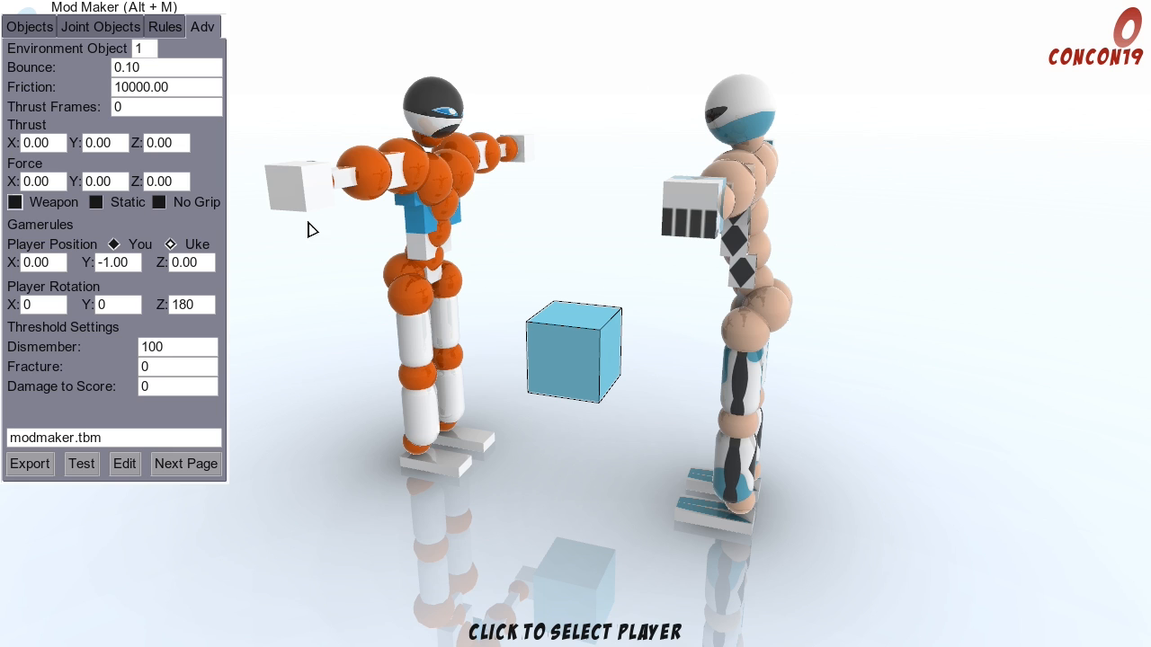
Step: Make the box static, try No Grip, and shift the box to about Y 0.09, Z 0.98
{"action": "left_click", "coordinate": [95, 201]}
{"action": "left_click_drag", "start_coordinate": [605, 323], "coordinate": [618, 354]}
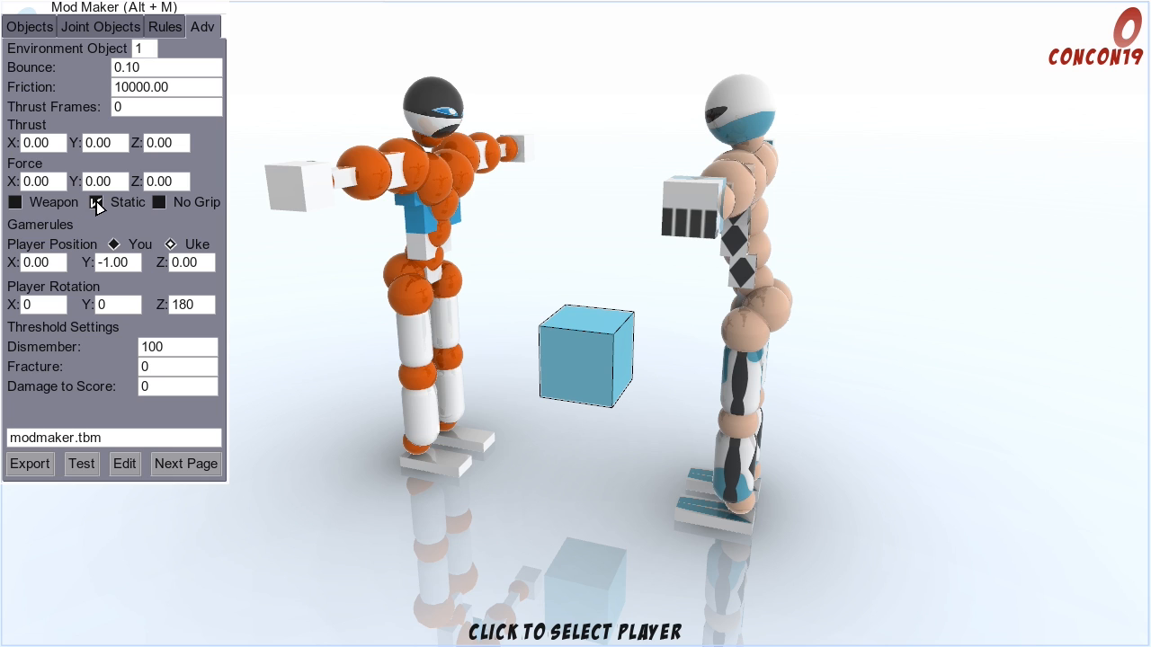
{"action": "left_click", "coordinate": [158, 202]}
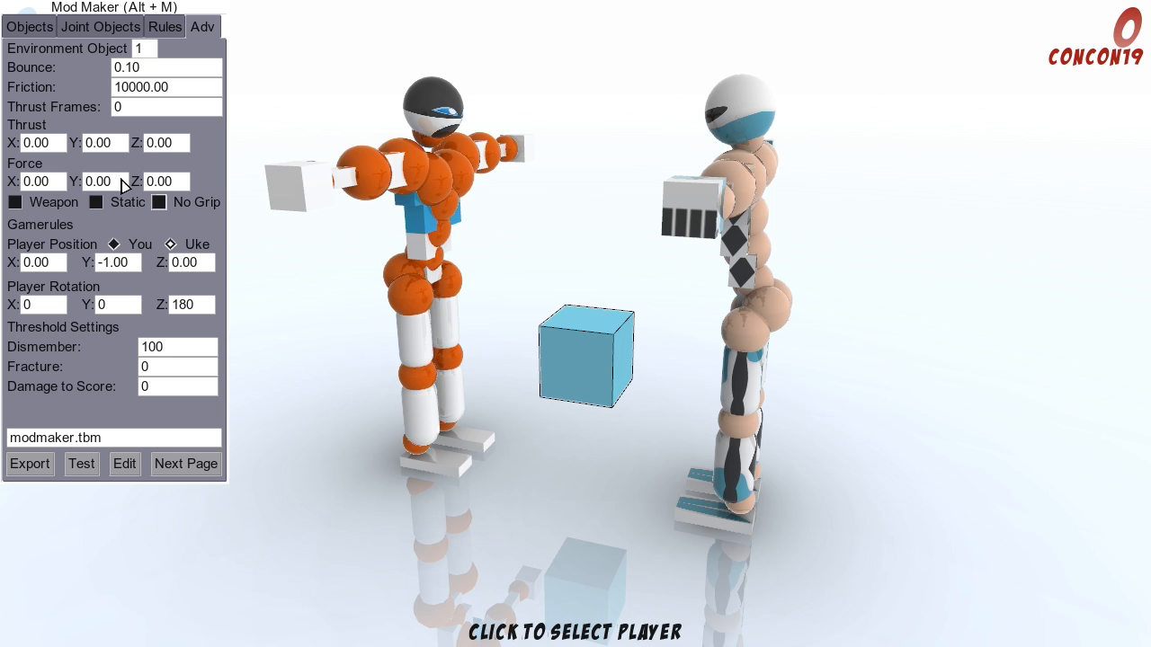
{"action": "left_click", "coordinate": [95, 202]}
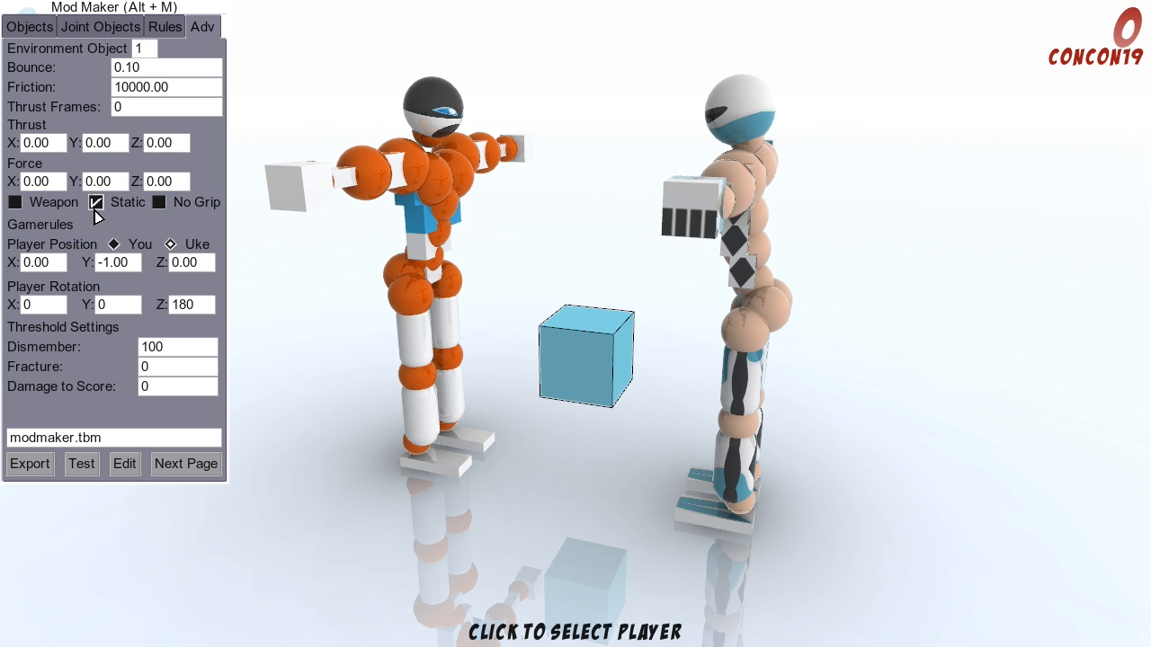
Step: Select environment object 2 in the advanced settings and try to make it static
{"action": "left_click", "coordinate": [144, 48]}
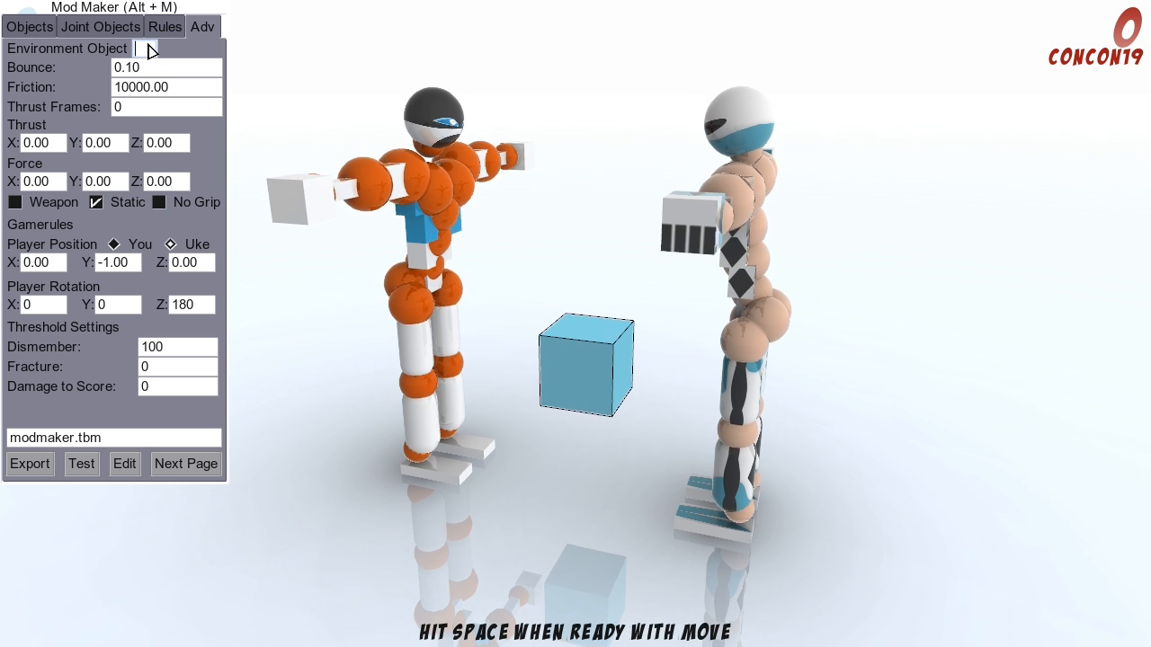
{"action": "key", "text": "BackSpace"}
{"action": "type", "text": "2"}
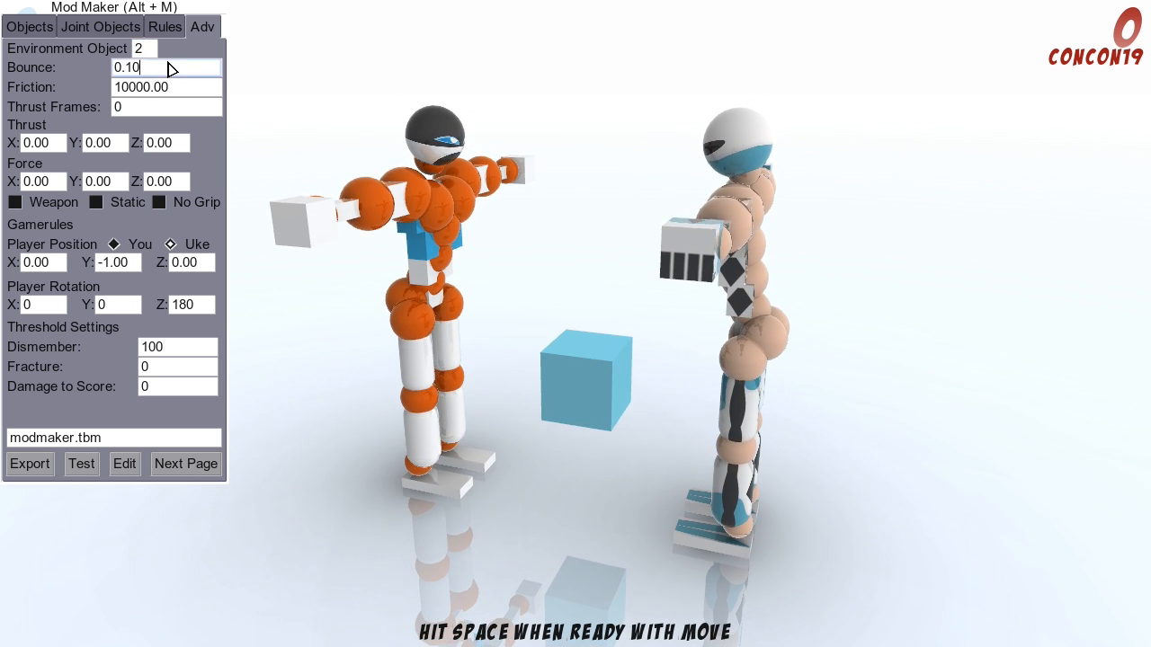
{"action": "key", "text": "BackSpace"}
{"action": "left_click", "coordinate": [97, 204]}
{"action": "type", "text": "2"}
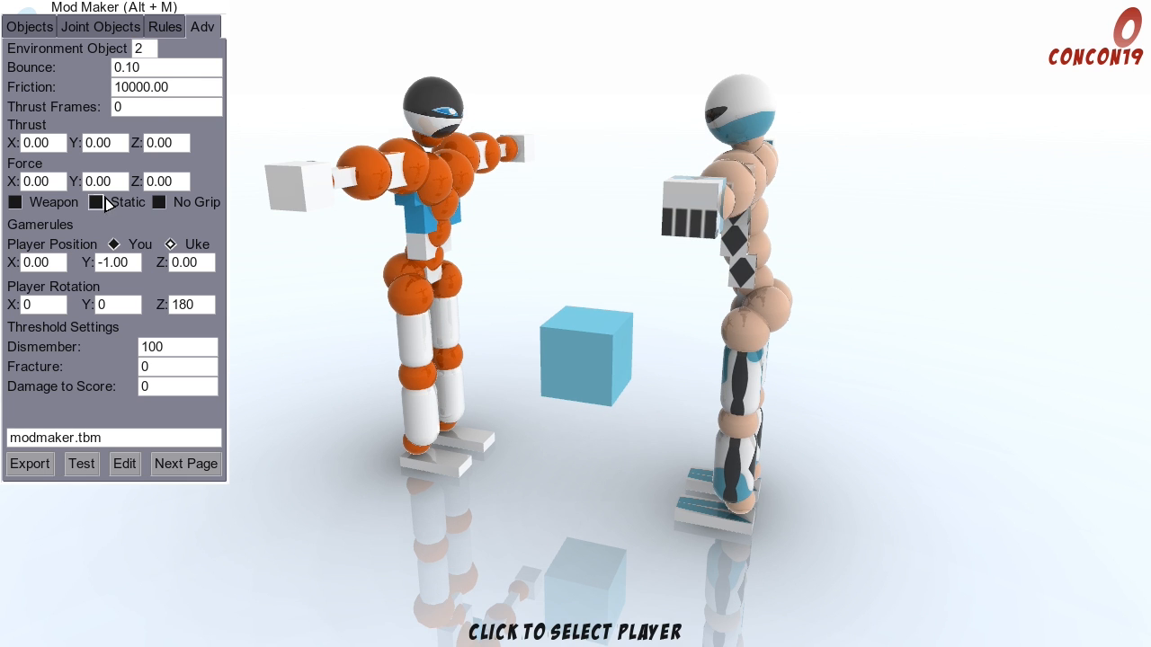
{"action": "left_click", "coordinate": [160, 89]}
{"action": "left_click", "coordinate": [145, 53]}
{"action": "key", "text": "BackSpace"}
{"action": "type", "text": "2"}
Step: Enable environment object 2, check the Static option in its advanced settings, and disable the object again
{"action": "left_click", "coordinate": [52, 31]}
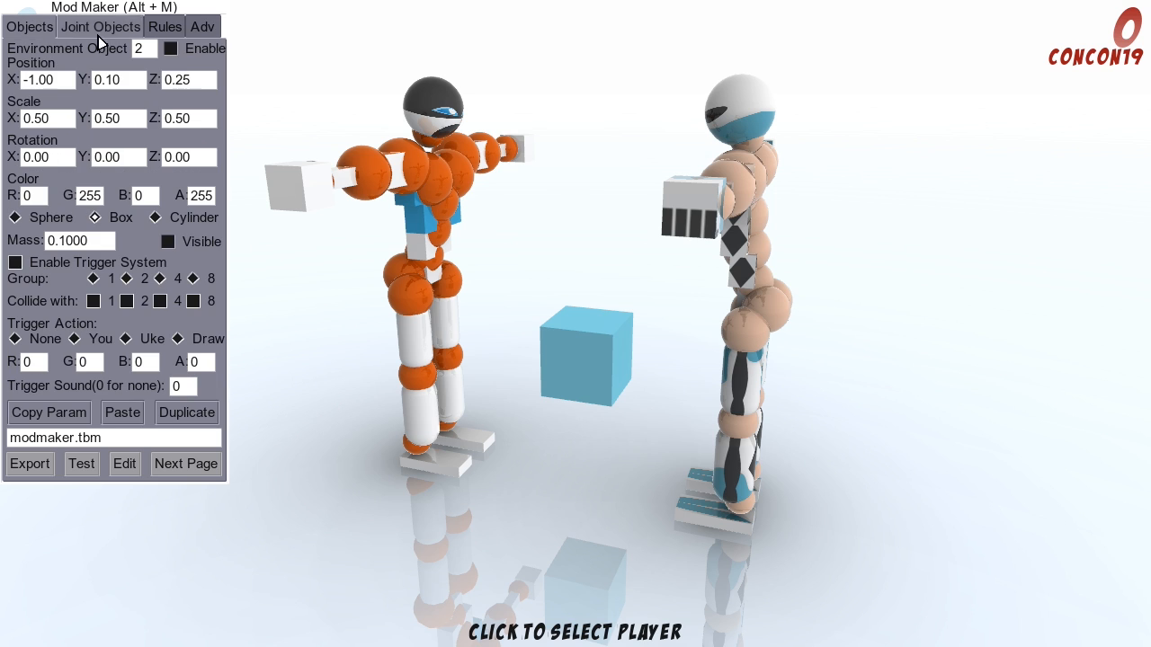
{"action": "left_click", "coordinate": [171, 50]}
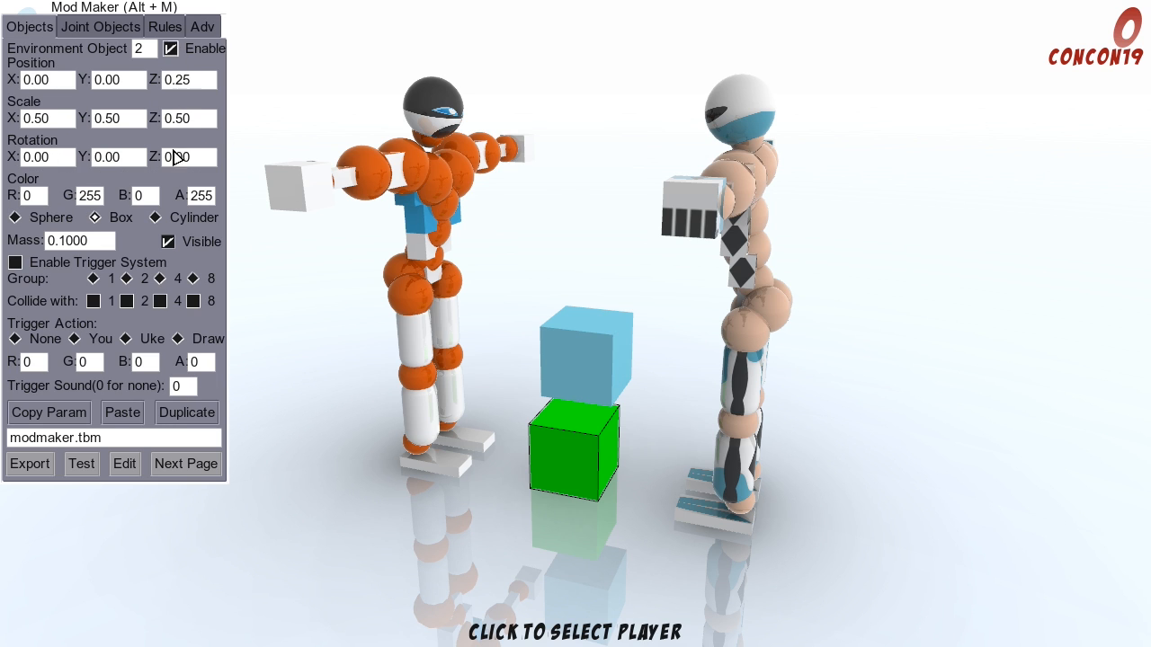
{"action": "left_click", "coordinate": [202, 27]}
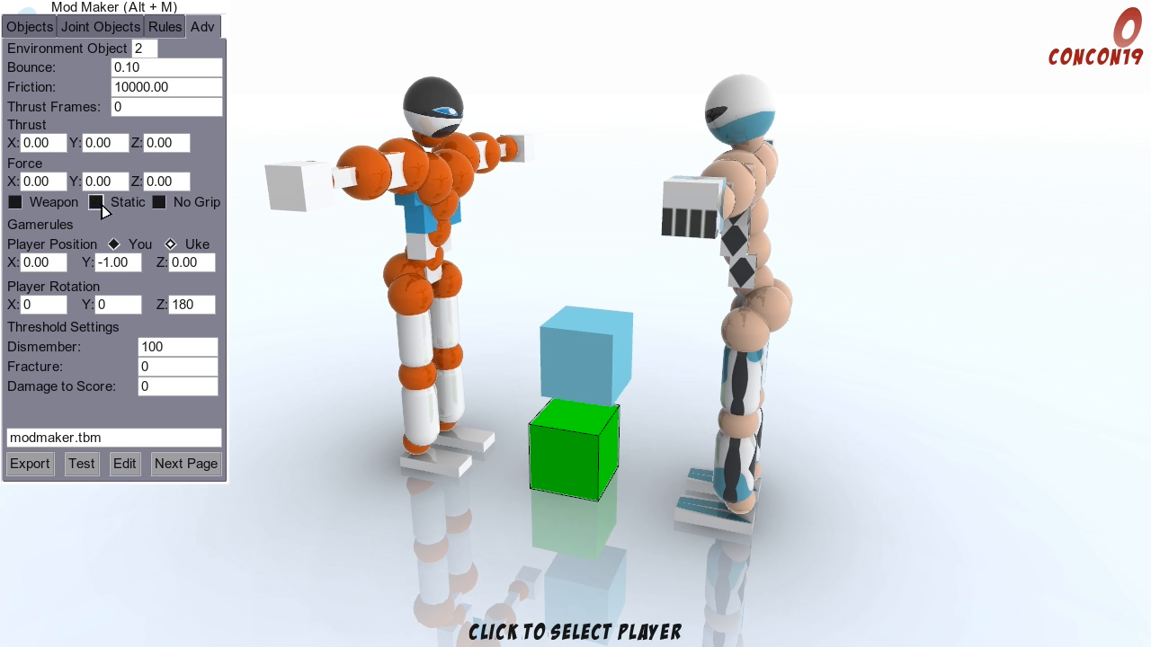
{"action": "left_click", "coordinate": [32, 26]}
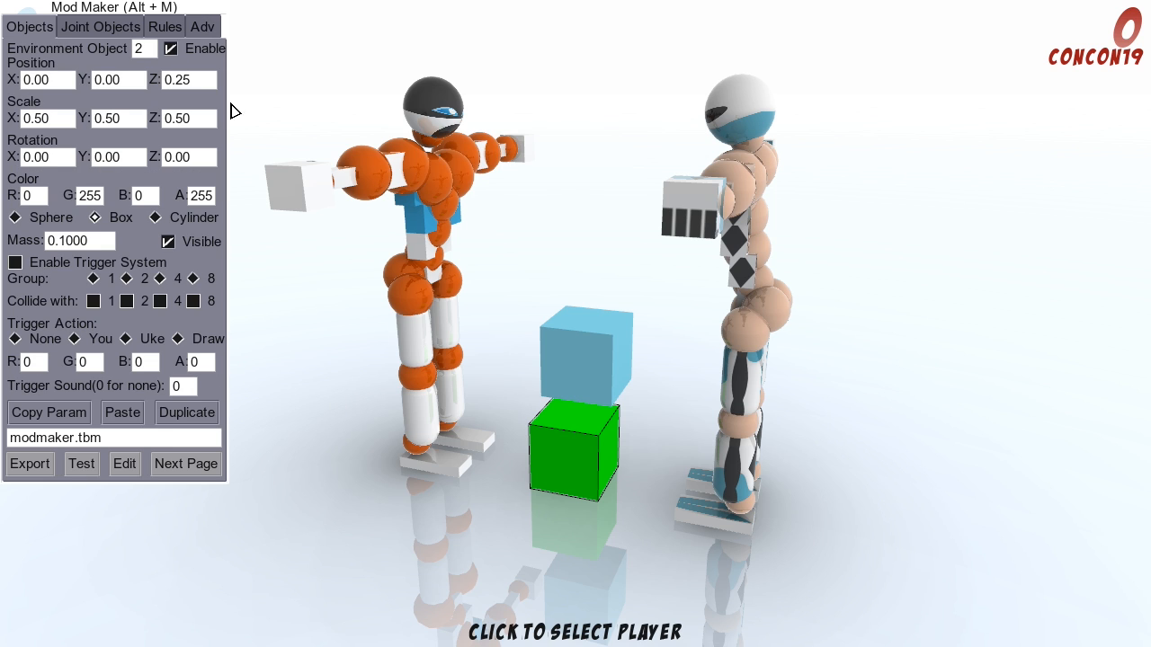
{"action": "left_click", "coordinate": [200, 26]}
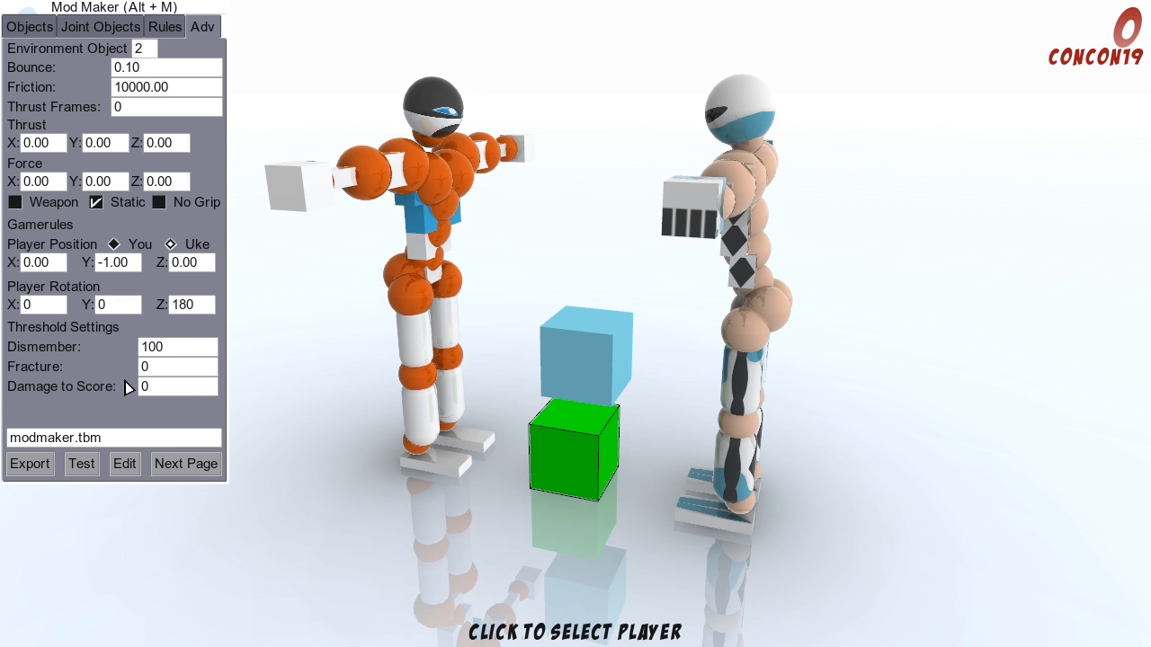
{"action": "left_click", "coordinate": [19, 27]}
{"action": "left_click", "coordinate": [170, 49]}
{"action": "left_click", "coordinate": [200, 26]}
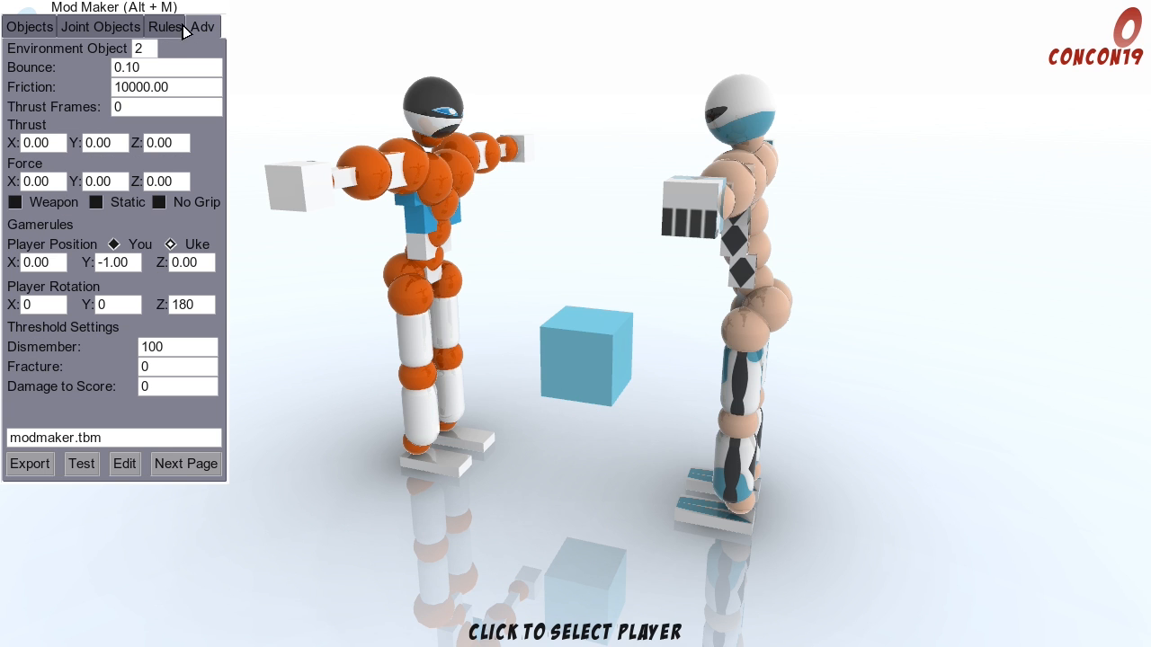
Step: Return to environment object 1, set its Bounce to 0.10, and turn off Static
{"action": "left_click", "coordinate": [146, 49]}
{"action": "type", "text": "1"}
{"action": "left_click", "coordinate": [170, 69]}
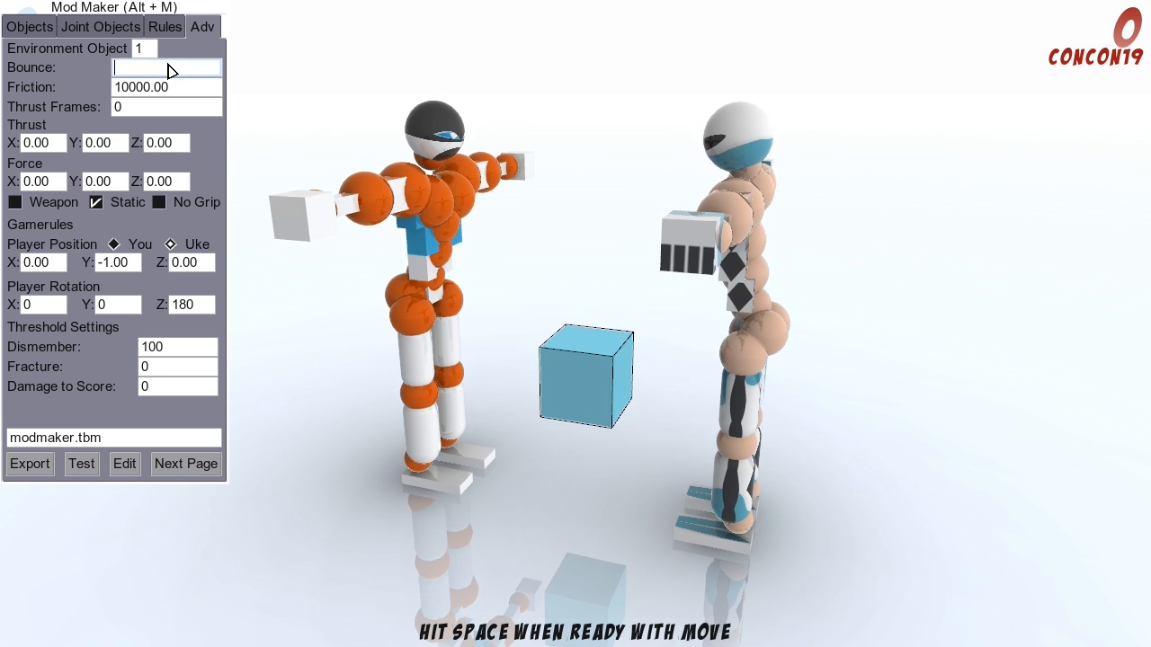
{"action": "type", "text": "0.10"}
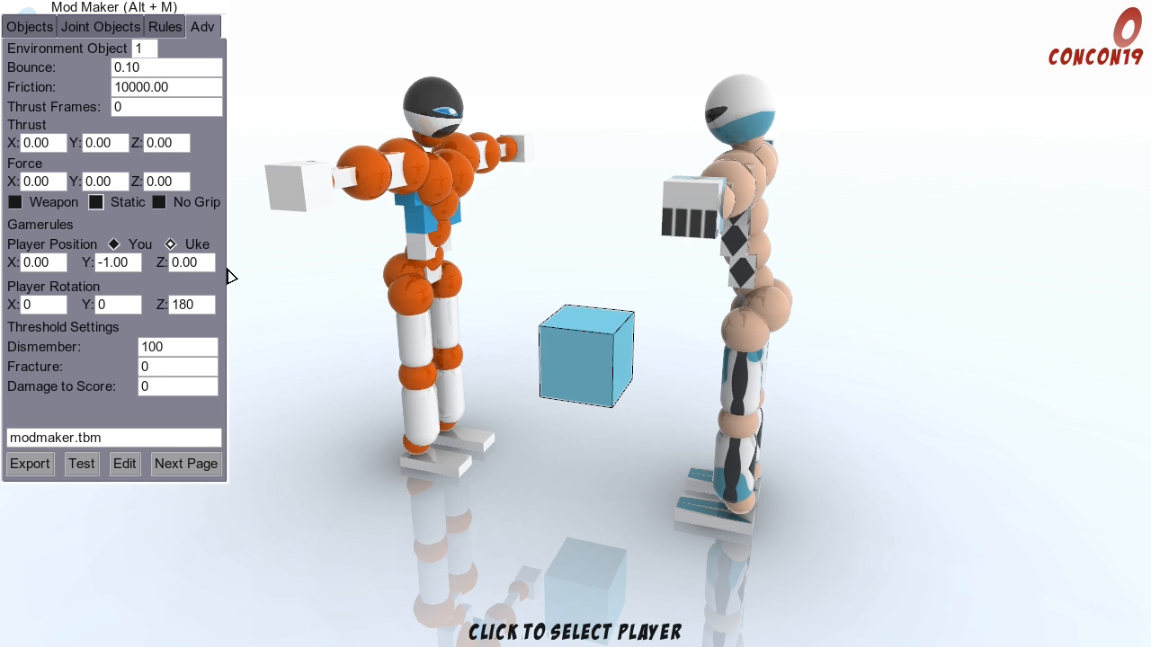
Step: Set the Y position of environment object 1 to 1.00 in the object settings
{"action": "left_click", "coordinate": [42, 31]}
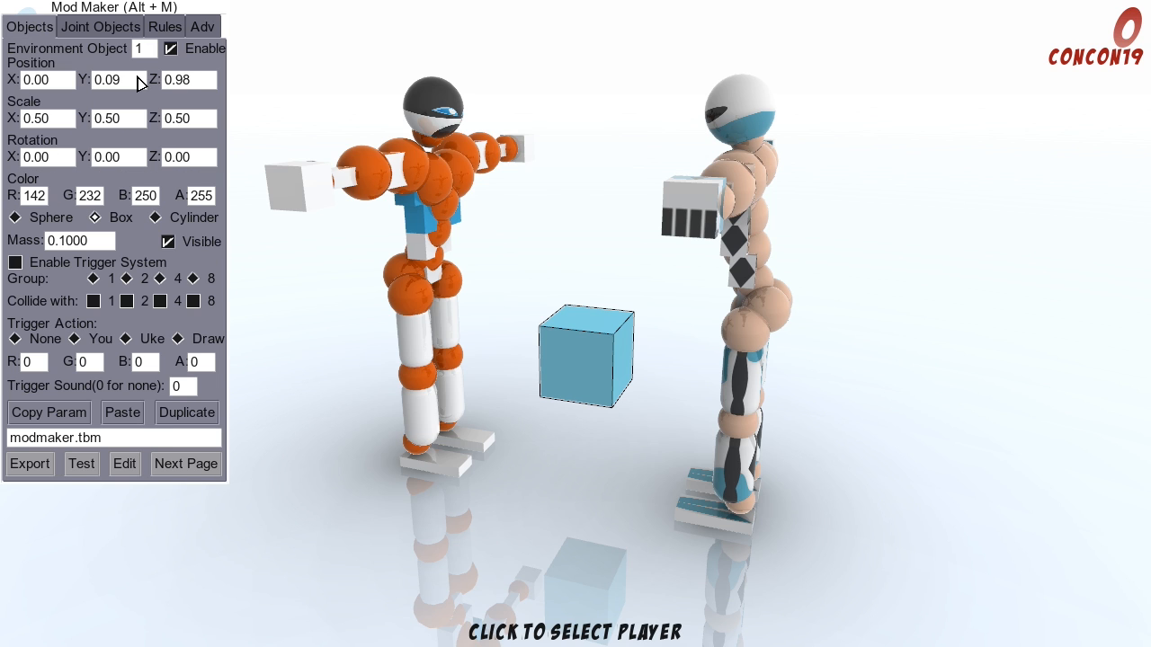
{"action": "left_click", "coordinate": [123, 81]}
{"action": "type", "text": "1"}
{"action": "left_click", "coordinate": [203, 81]}
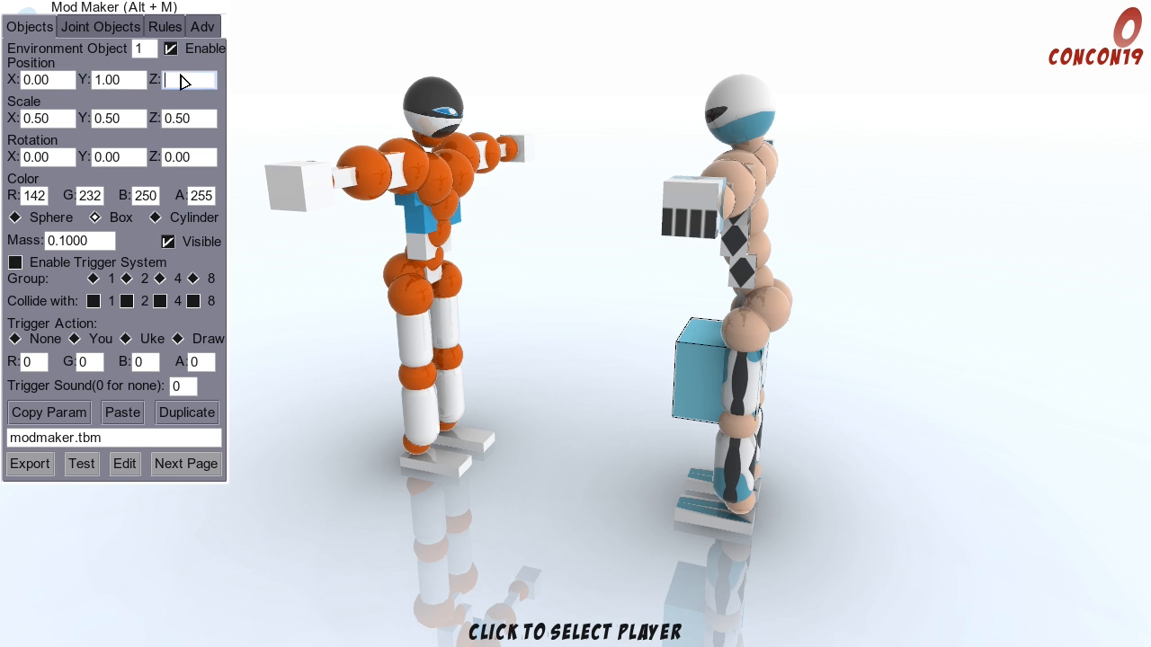
Step: Set the box's X and Y scale to 1.00 and return to the advanced settings
{"action": "left_click", "coordinate": [43, 121]}
{"action": "type", "text": "1"}
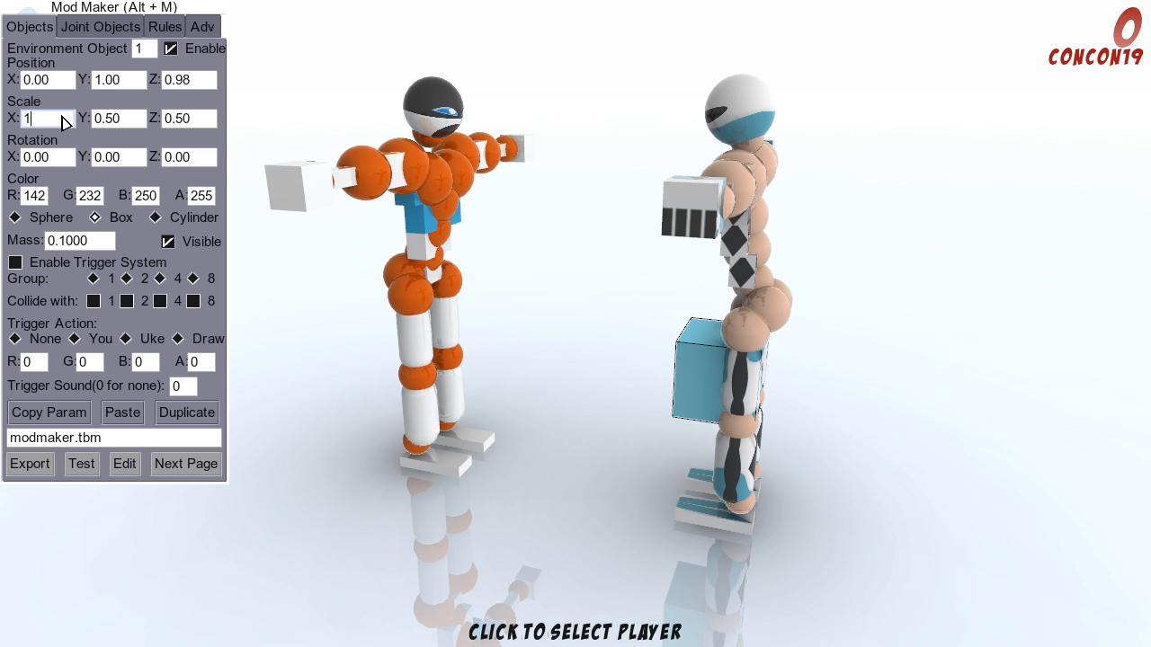
{"action": "left_click", "coordinate": [107, 124]}
{"action": "type", "text": "1"}
{"action": "left_click", "coordinate": [184, 121]}
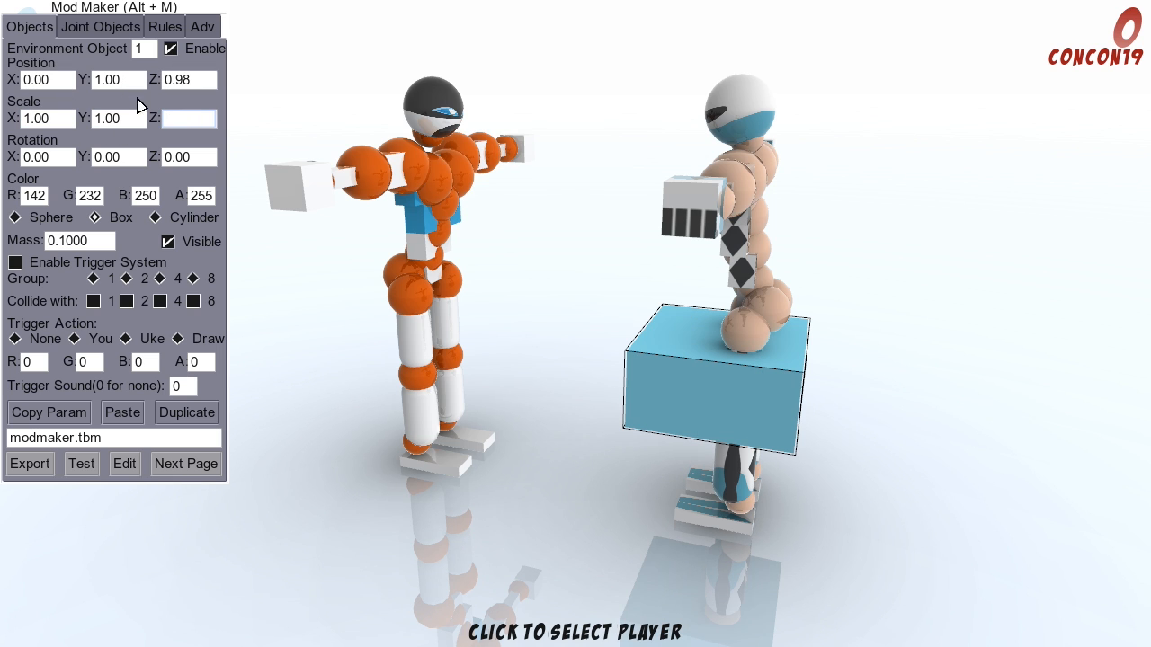
{"action": "left_click", "coordinate": [203, 29]}
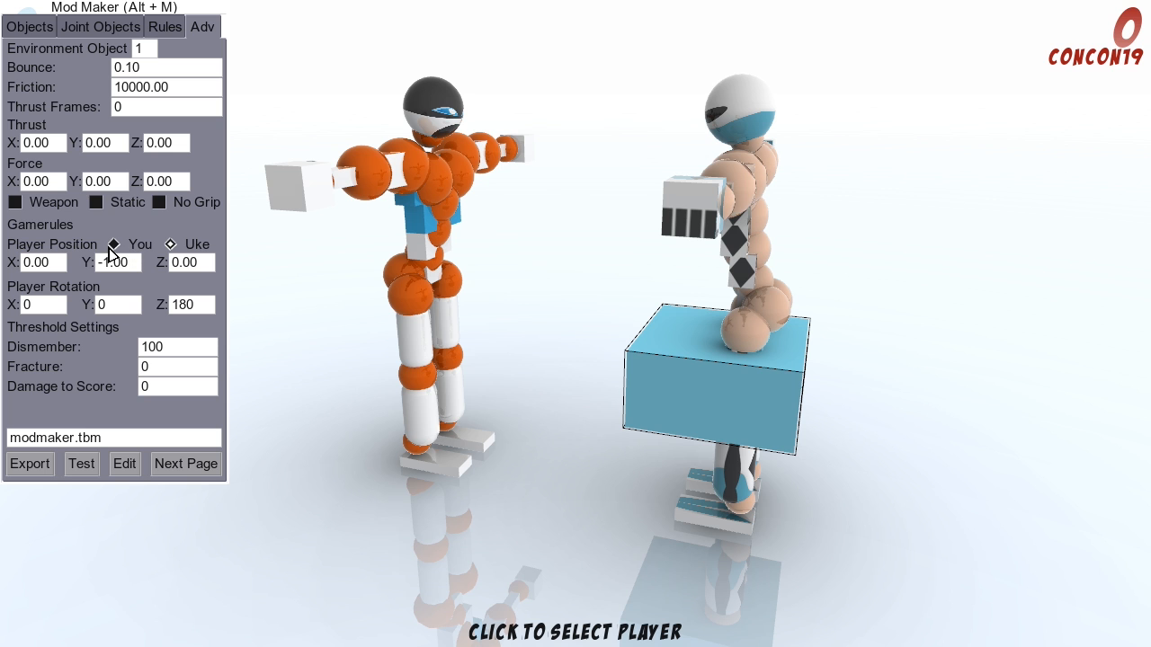
Step: Choose You as the player to place and set that player's Z and Y positions to 1.00
{"action": "left_click", "coordinate": [170, 243]}
{"action": "left_click", "coordinate": [191, 263]}
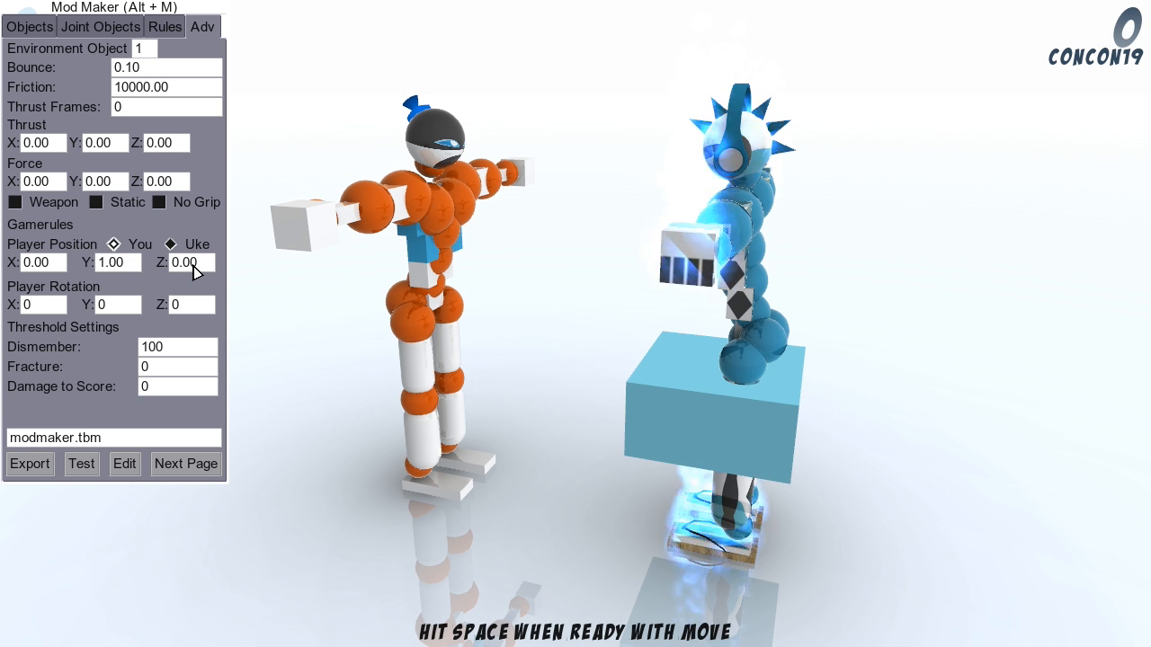
{"action": "type", "text": "1"}
{"action": "left_click", "coordinate": [119, 261]}
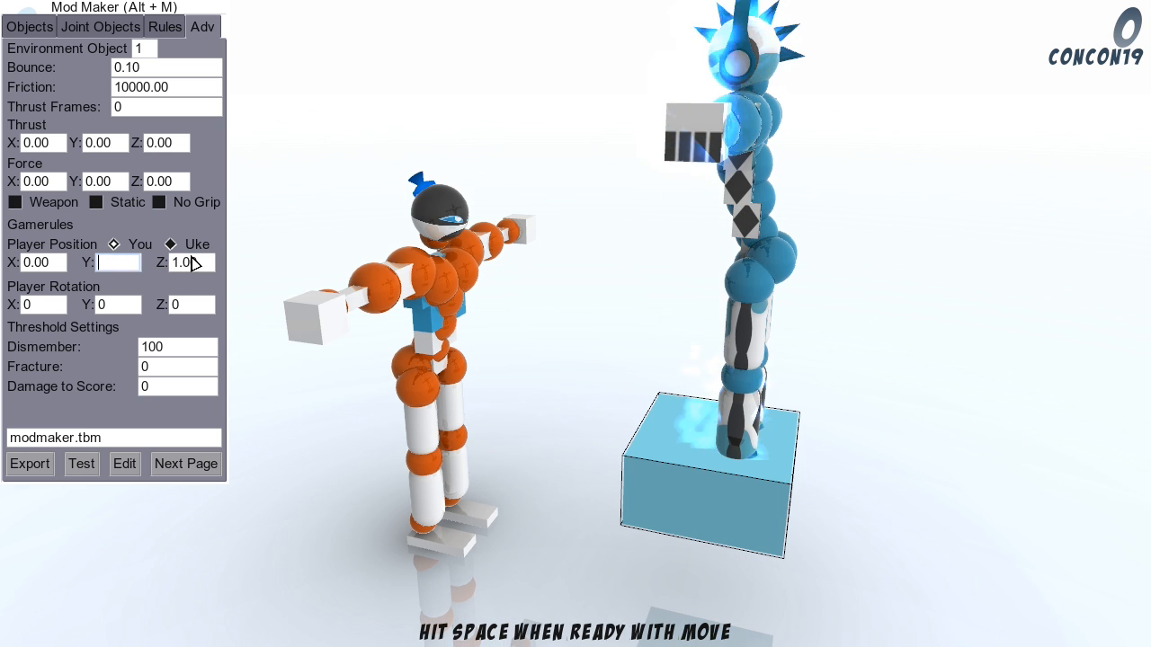
{"action": "type", "text": "1"}
Step: Adjust the You player's Z position to 1.25 so its feet rest on the box
{"action": "left_click", "coordinate": [211, 262]}
{"action": "type", "text": "1"}
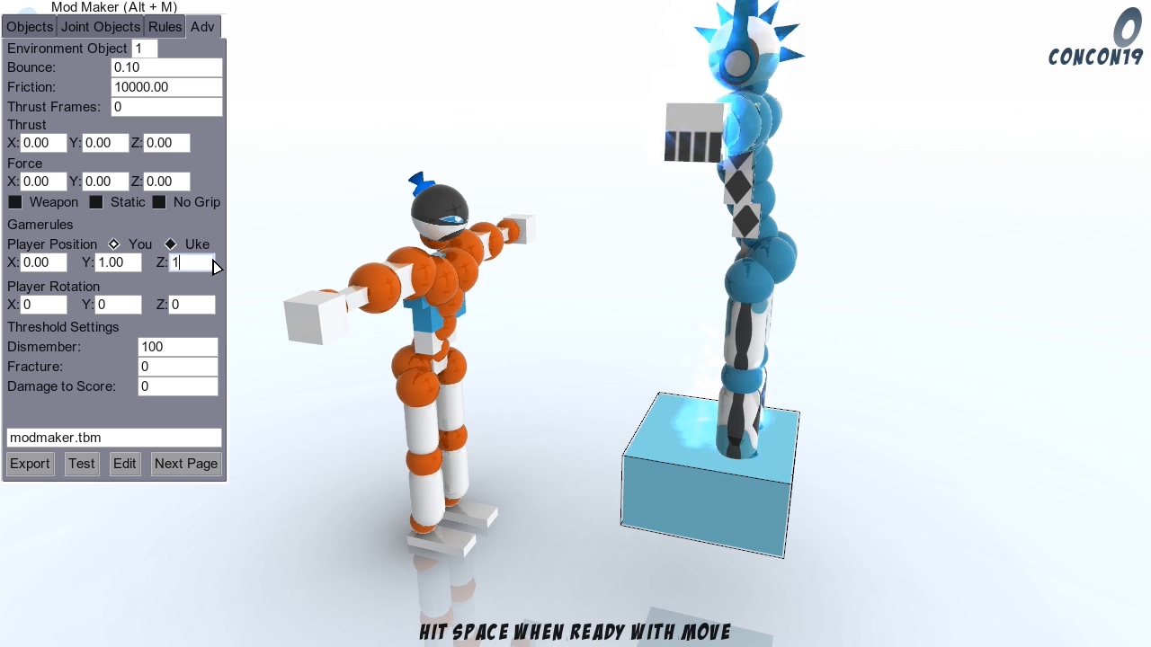
{"action": "type", "text": ".10"}
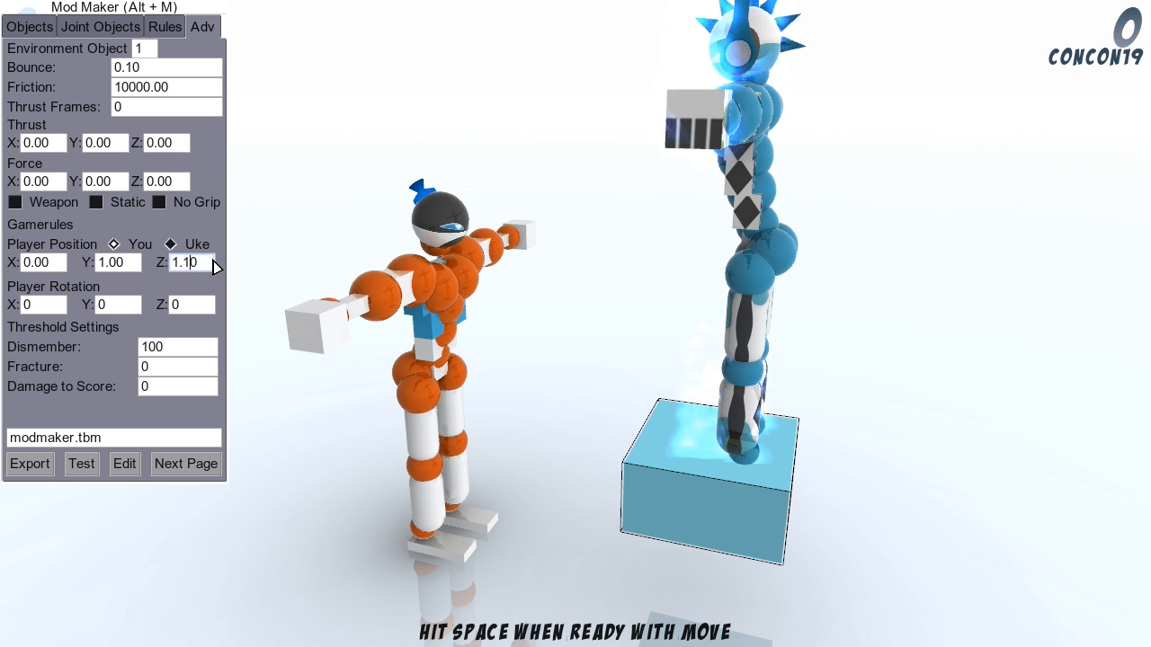
{"action": "key", "text": "BackSpace"}
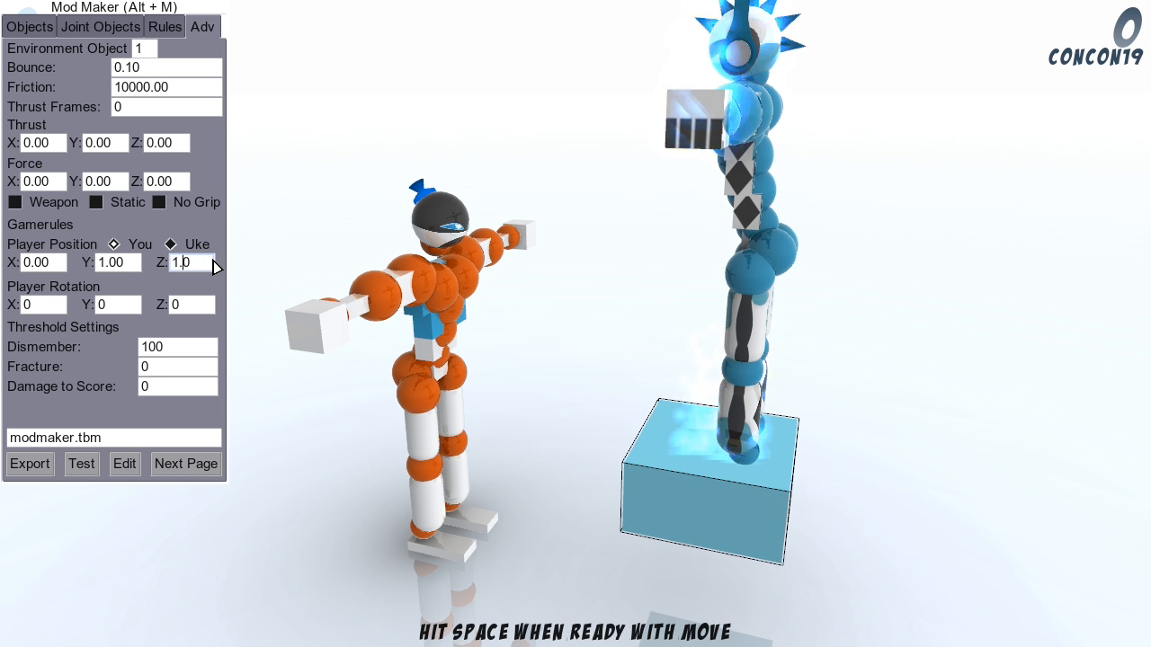
{"action": "type", "text": "3"}
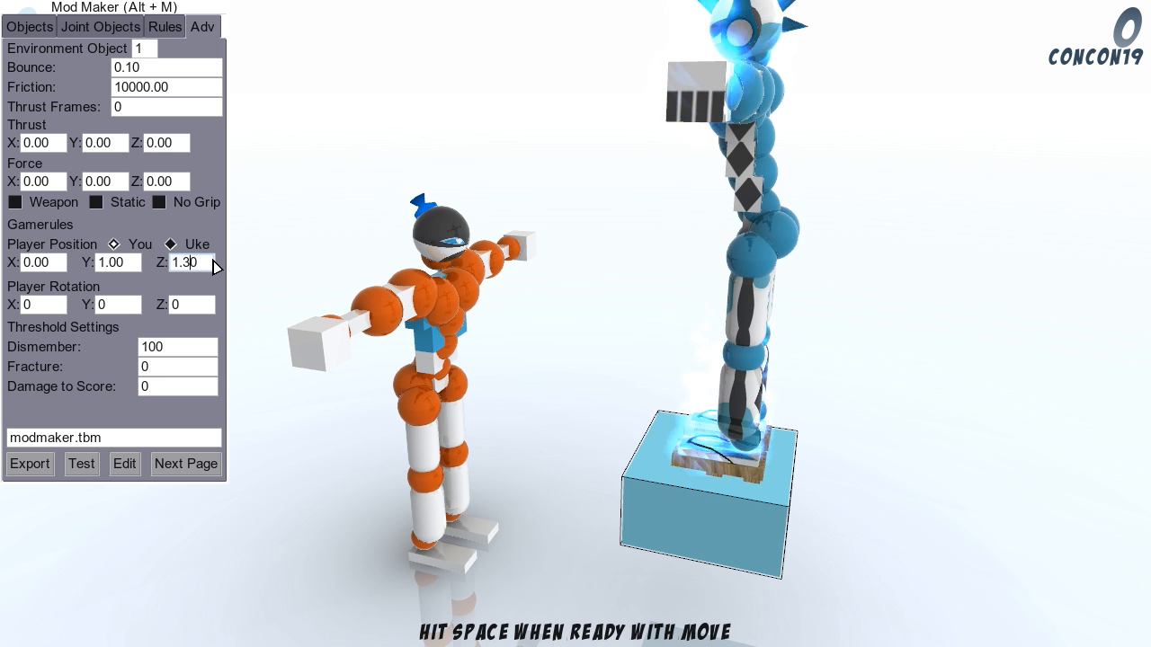
{"action": "key", "text": "BackSpace"}
{"action": "type", "text": "25"}
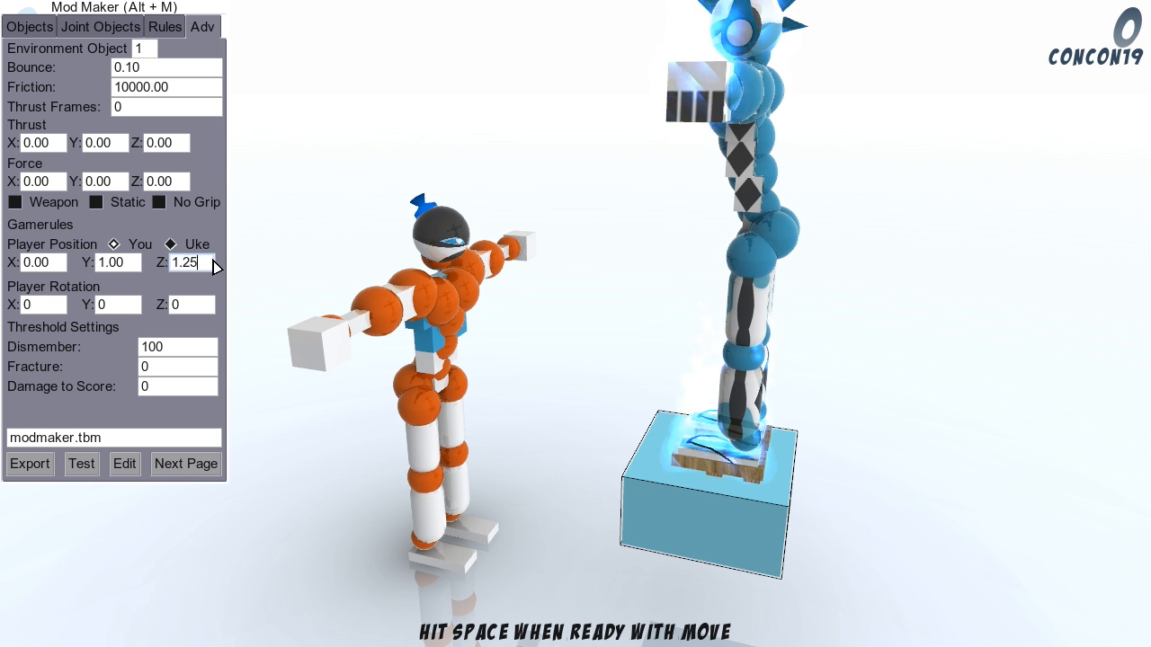
Step: Check the player's placement on the box from several sides and turn on Static for environment object 1
{"action": "left_click", "coordinate": [926, 250]}
{"action": "key", "text": "s"}
{"action": "key", "text": "a"}
{"action": "key", "text": "w"}
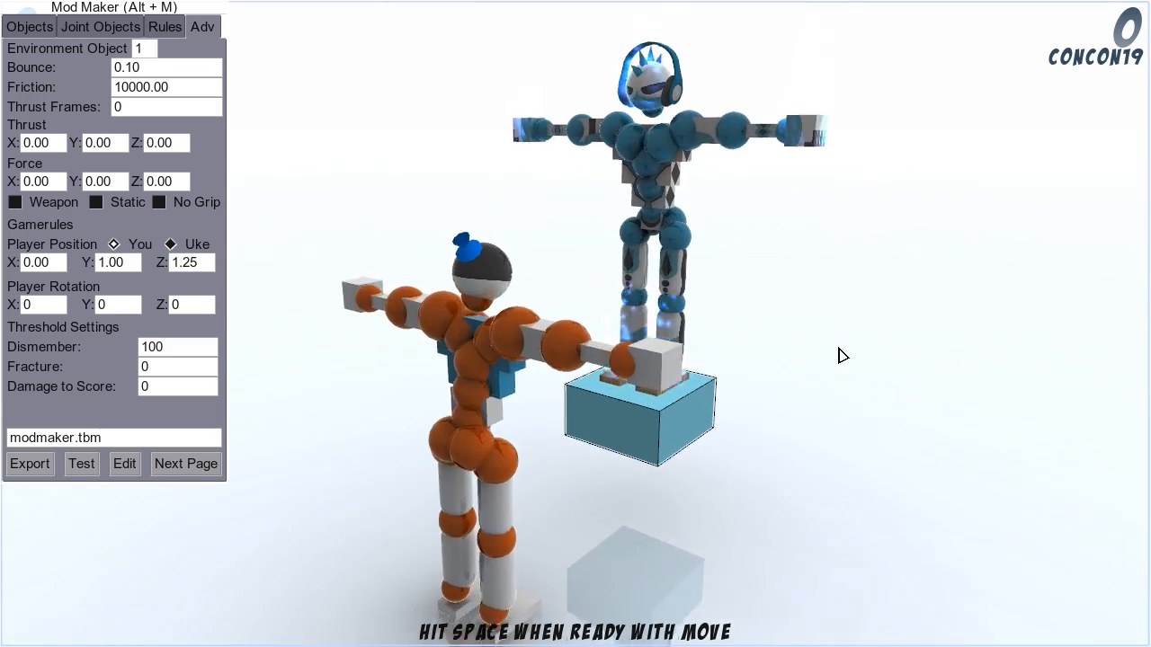
{"action": "key", "text": "d"}
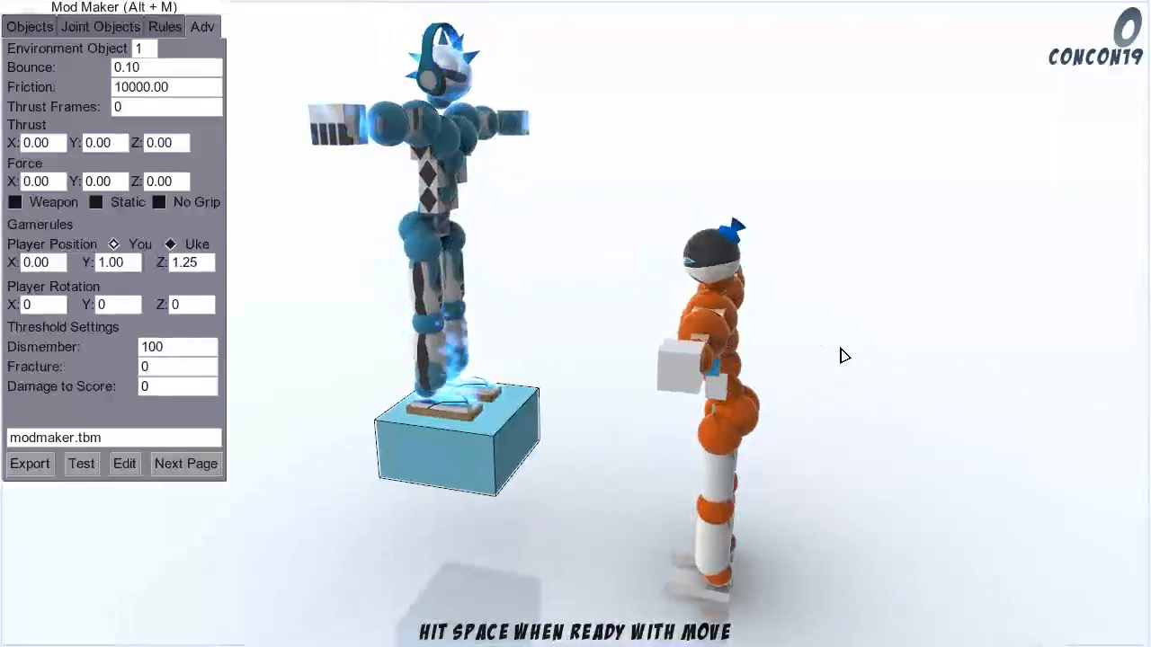
{"action": "key", "text": "a"}
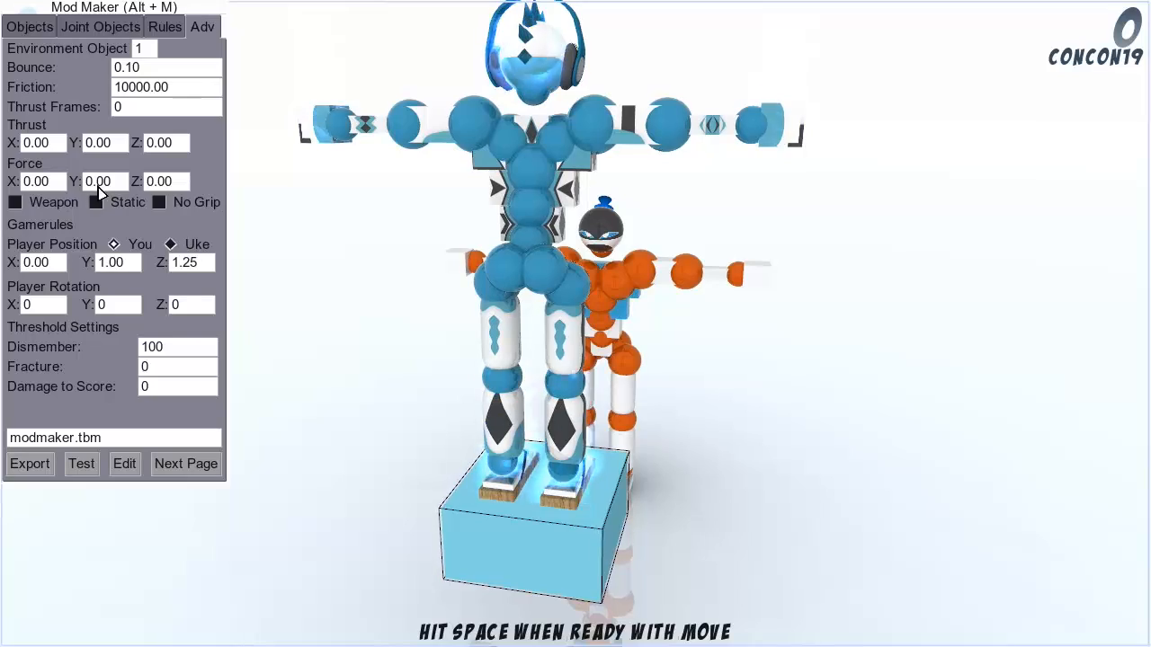
{"action": "left_click", "coordinate": [95, 201]}
{"action": "left_click", "coordinate": [707, 309]}
{"action": "key", "text": "a"}
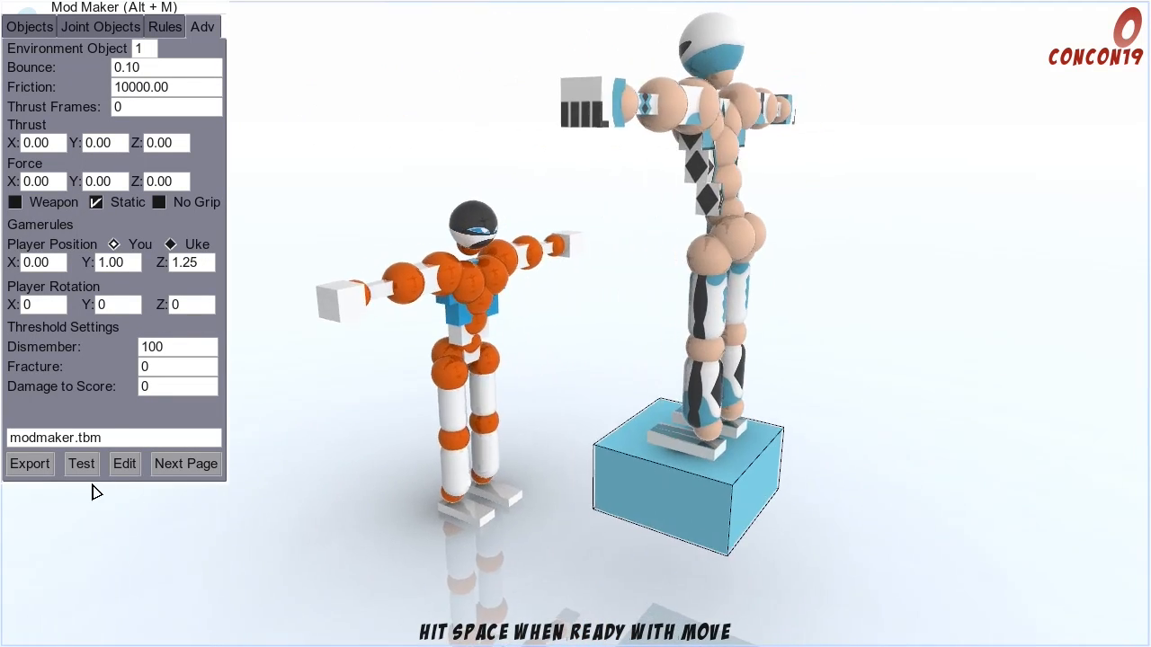
Step: Run a test of the mod and return to editing
{"action": "left_click", "coordinate": [83, 467]}
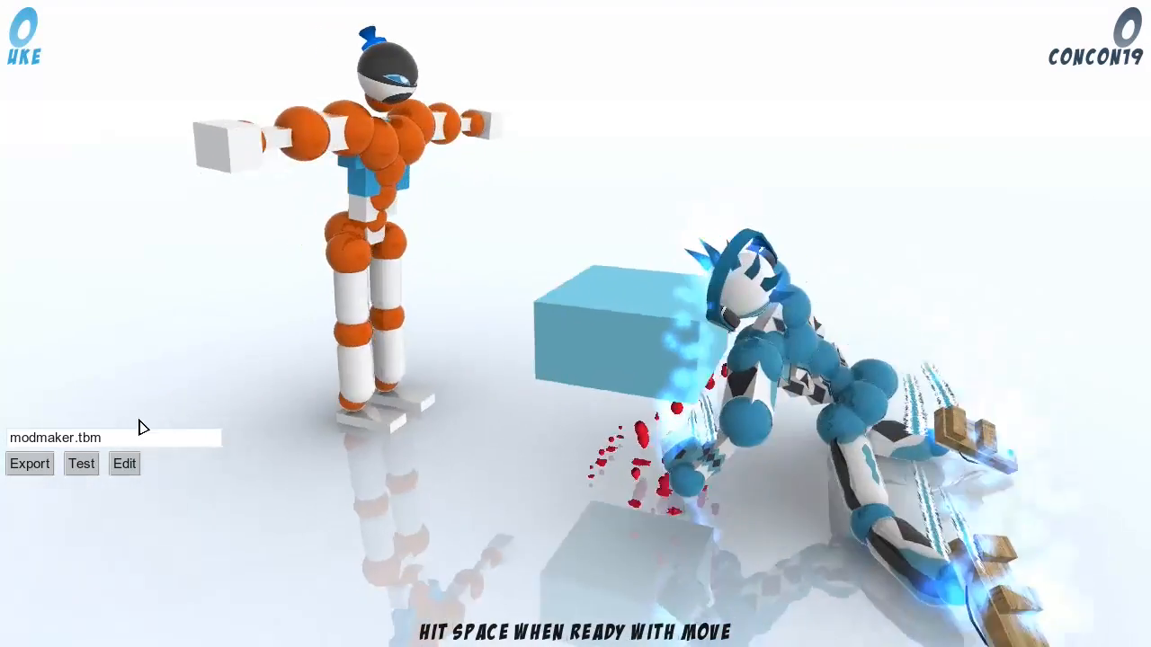
{"action": "left_click", "coordinate": [133, 465]}
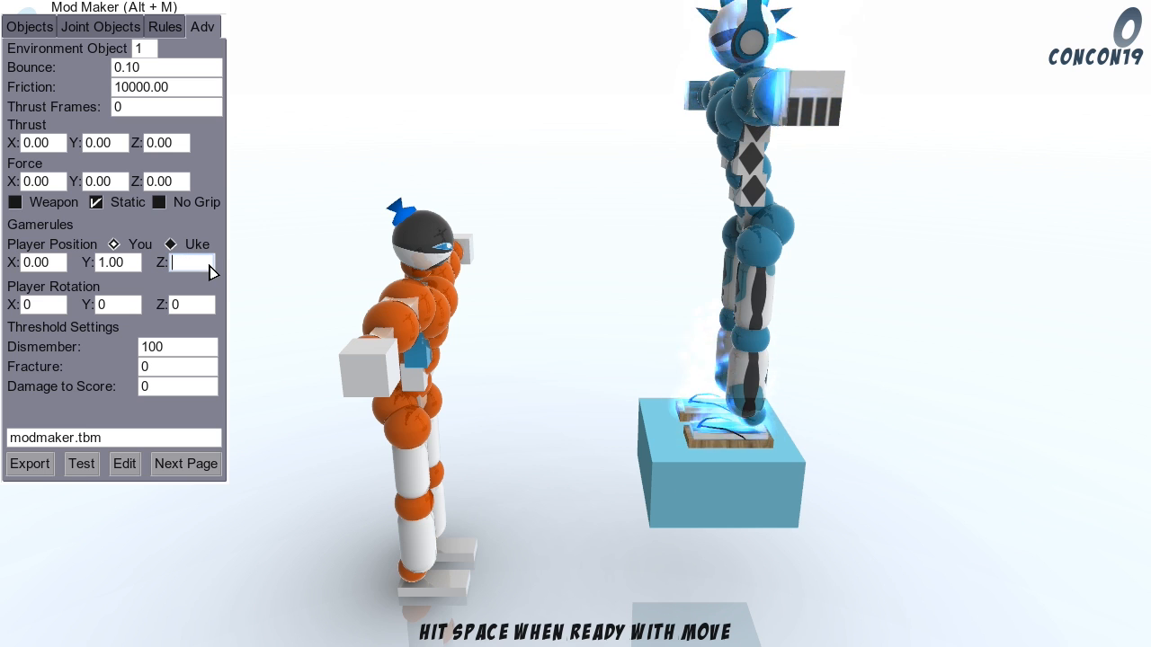
Step: Raise the You player high above the box by setting its Z position to 5.00
{"action": "type", "text": "5"}
{"action": "key", "text": "Return"}
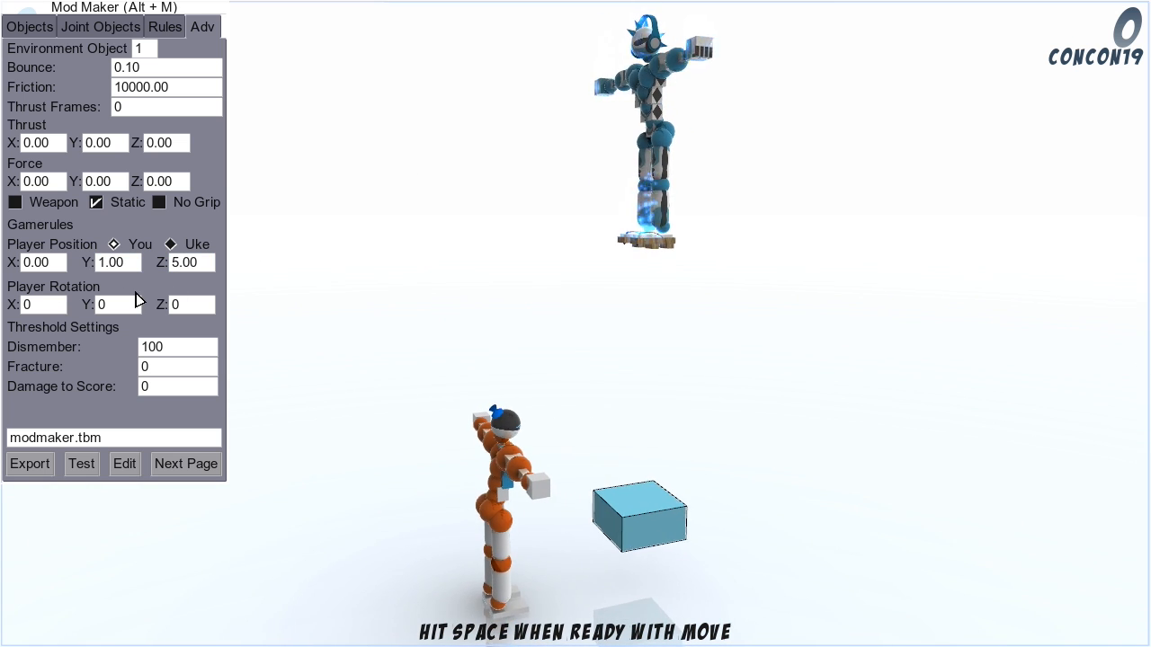
{"action": "left_click", "coordinate": [41, 305]}
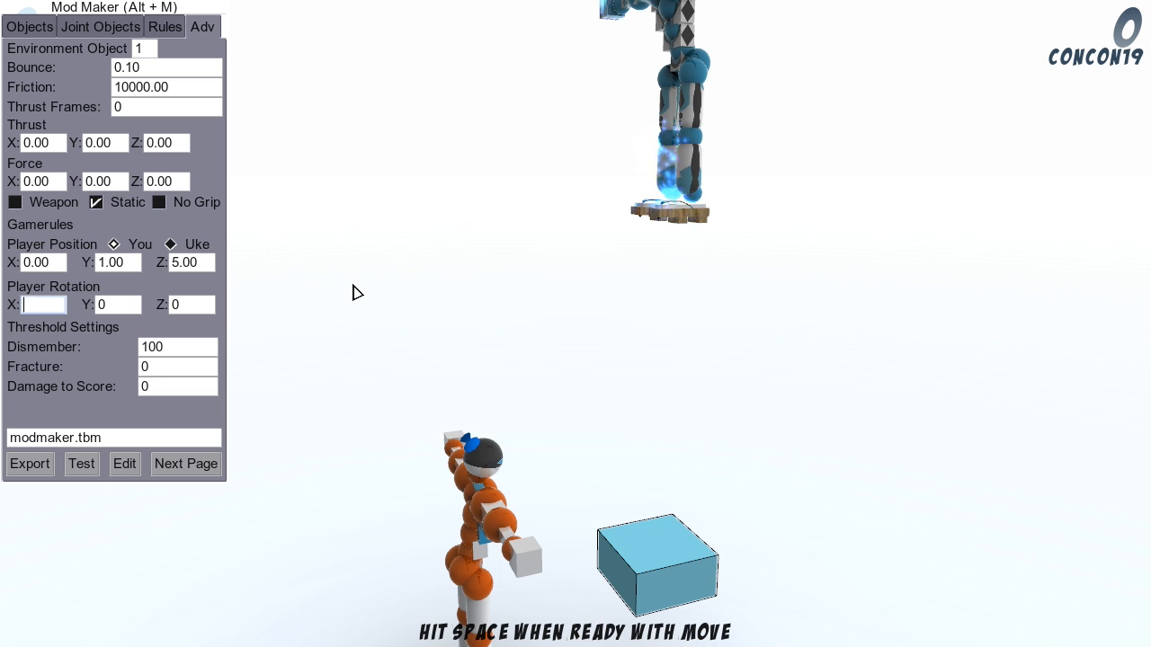
{"action": "left_click", "coordinate": [418, 279]}
{"action": "key", "text": "s"}
{"action": "key", "text": "d"}
Step: Set the You player's X rotation to 45 and view the tilt from several sides
{"action": "left_click", "coordinate": [44, 305]}
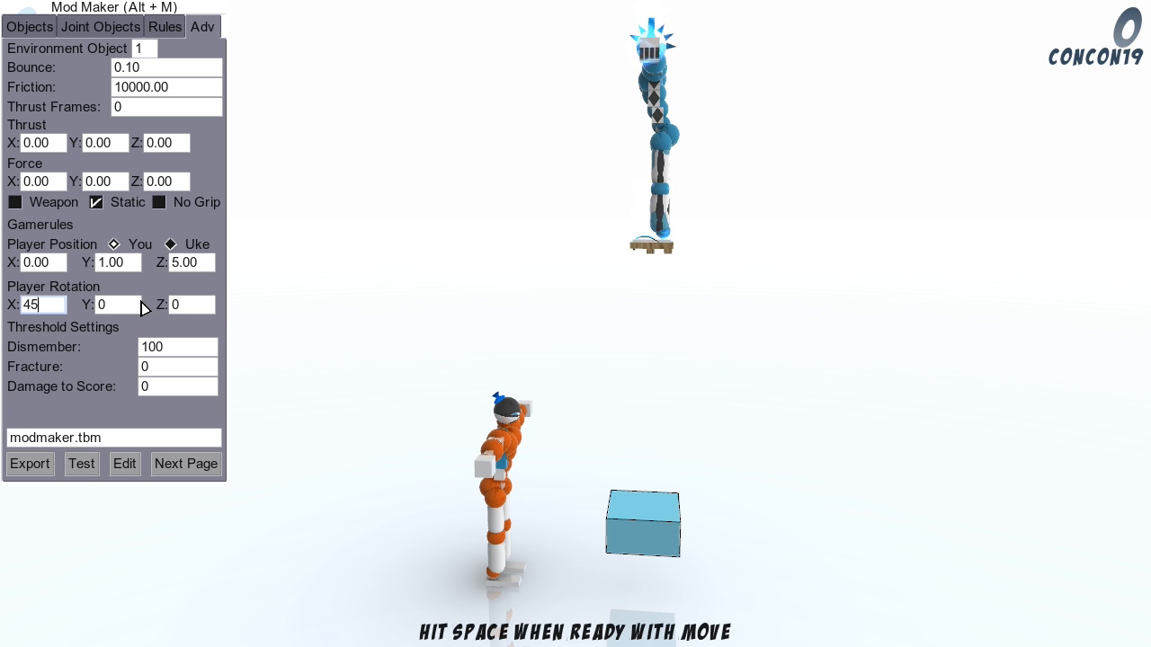
{"action": "left_click", "coordinate": [132, 306]}
{"action": "left_click", "coordinate": [536, 257]}
{"action": "key", "text": "a"}
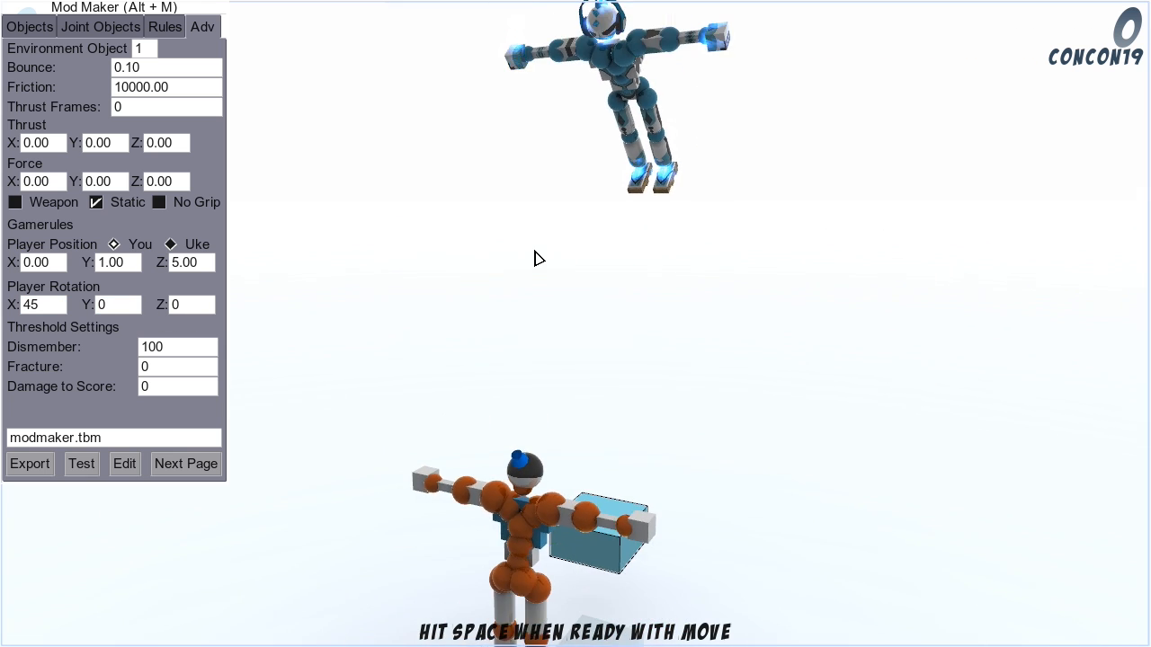
{"action": "key", "text": "d"}
{"action": "key", "text": "a"}
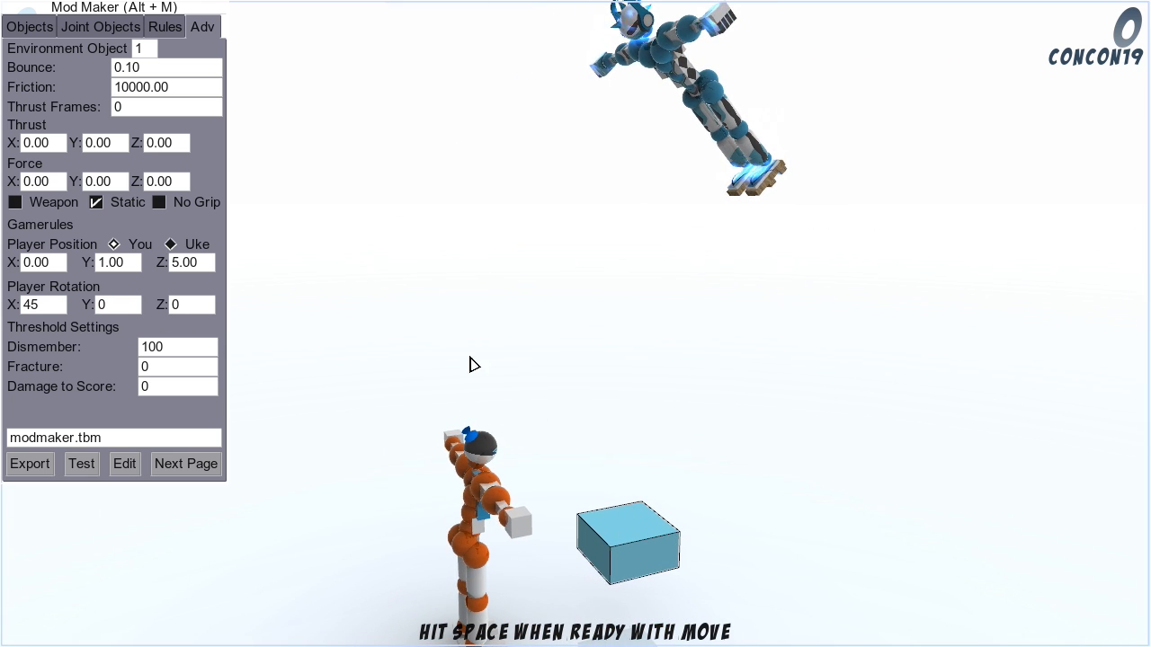
{"action": "key", "text": "d"}
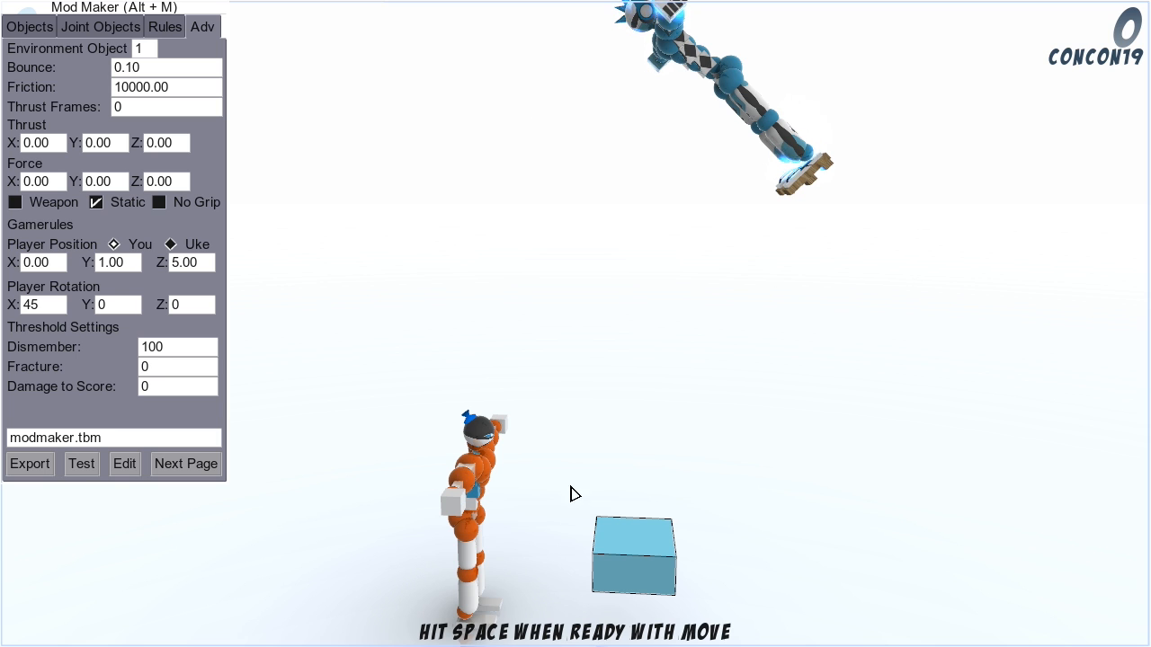
Step: Set the X rotation of environment object 1 to 45.00 in the object settings
{"action": "left_click", "coordinate": [637, 536]}
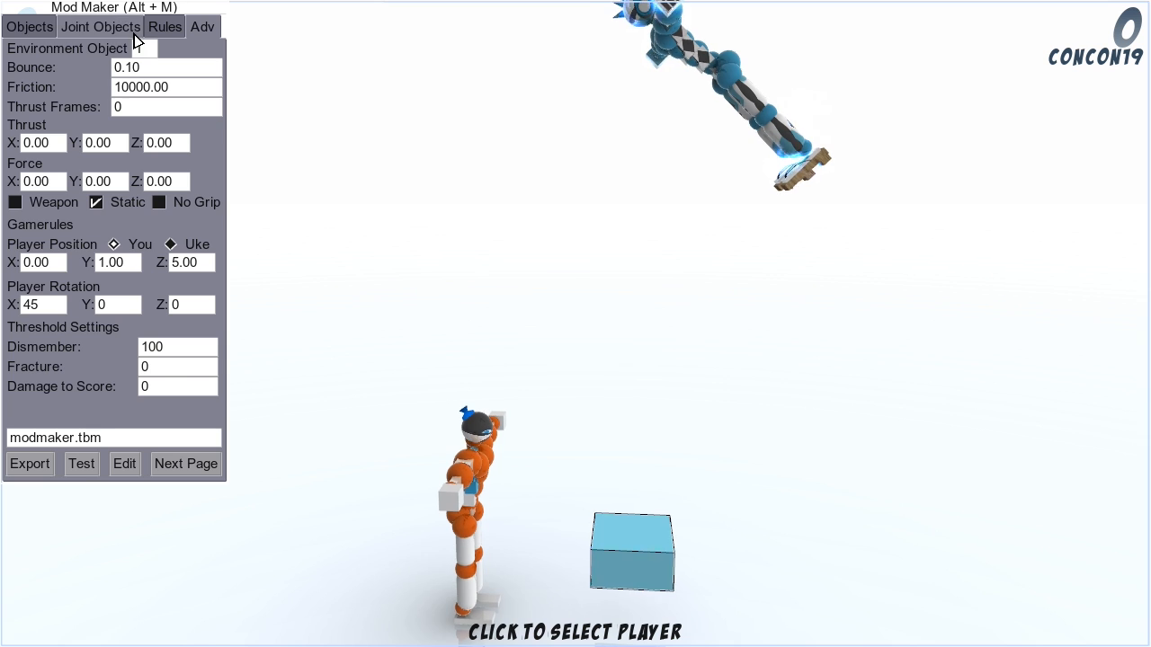
{"action": "left_click", "coordinate": [42, 31]}
{"action": "left_click", "coordinate": [63, 156]}
{"action": "type", "text": "3"}
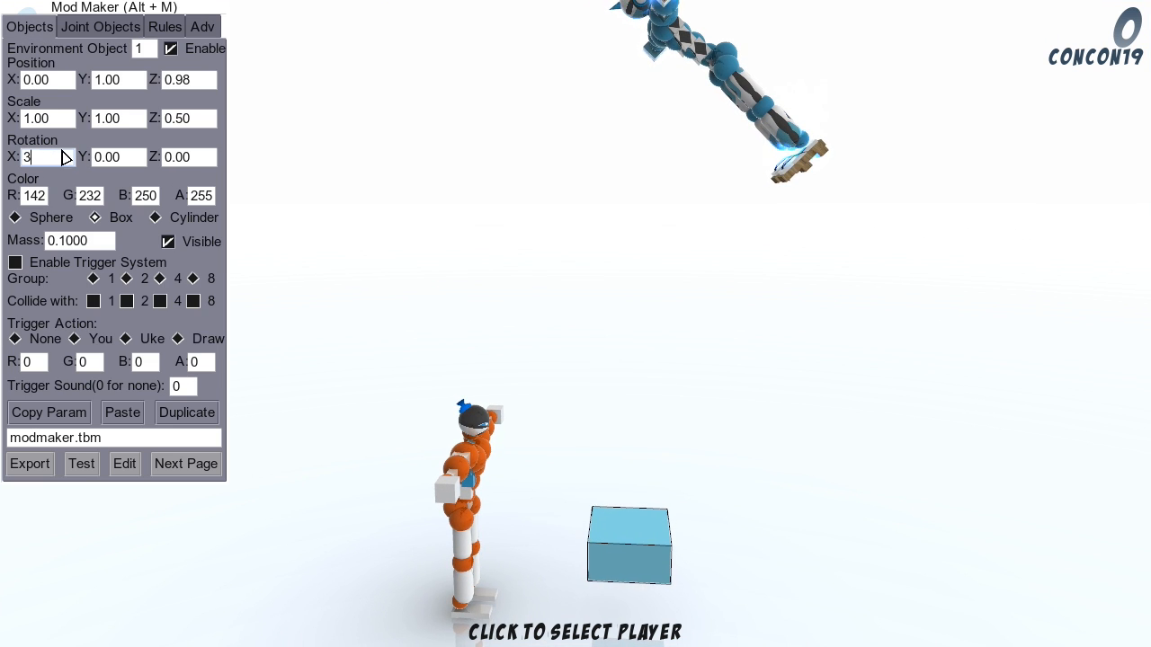
{"action": "left_click", "coordinate": [107, 162]}
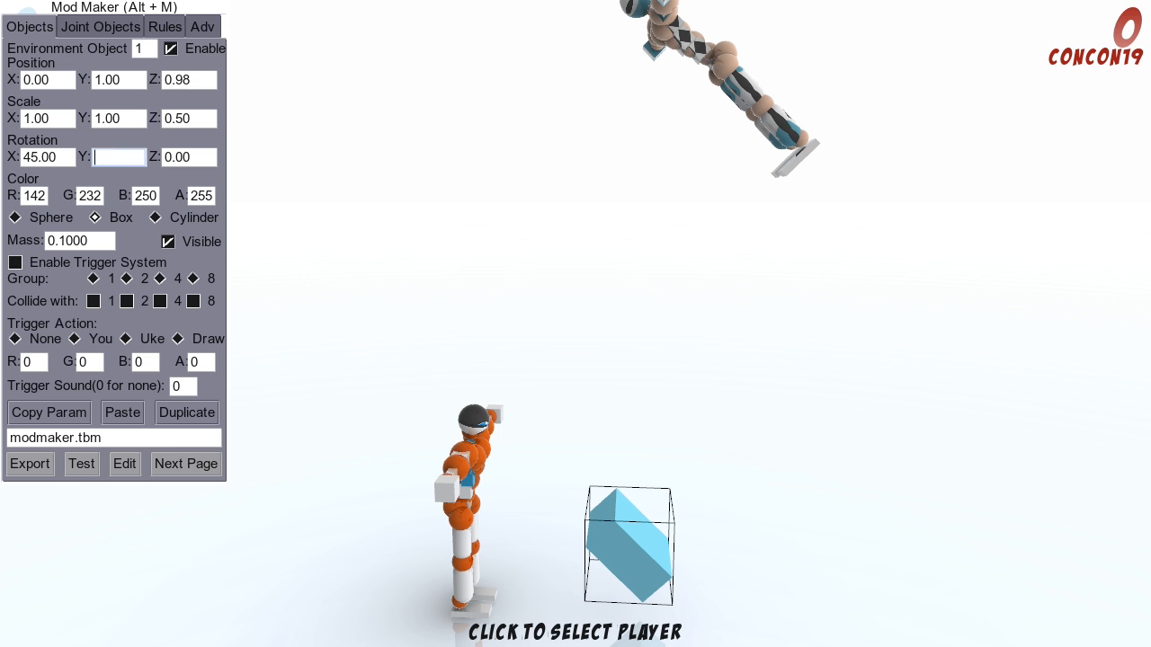
Step: Return to the advanced settings and set the You player's Y rotation to 45 and X rotation to 0
{"action": "left_click", "coordinate": [207, 30]}
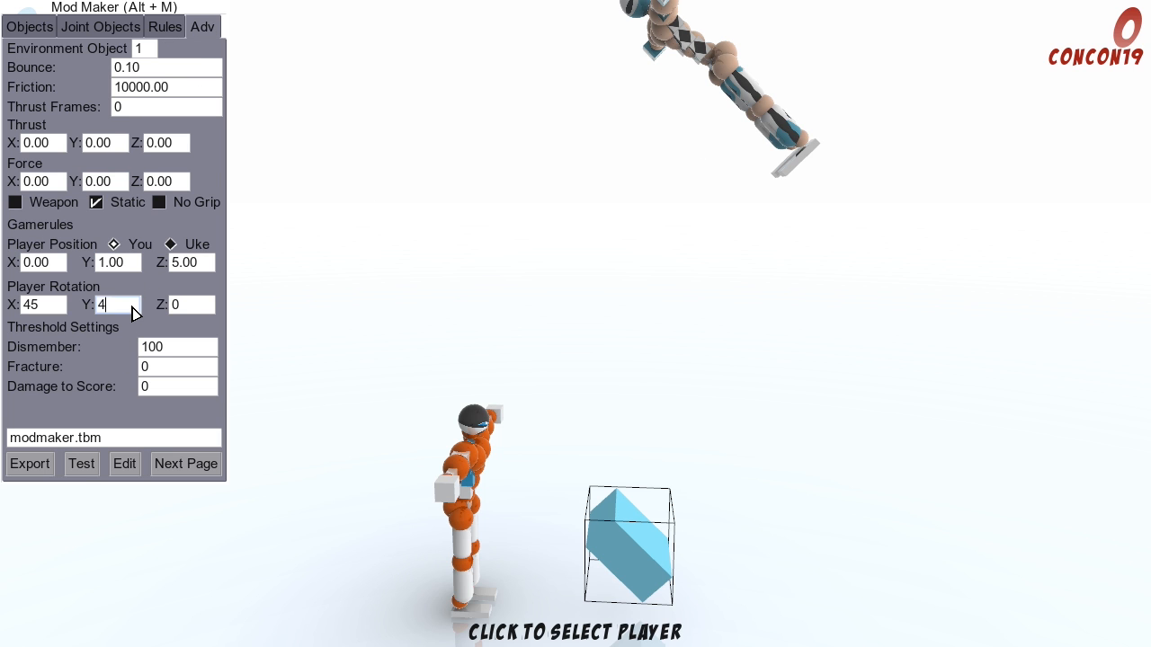
{"action": "key", "text": "Return"}
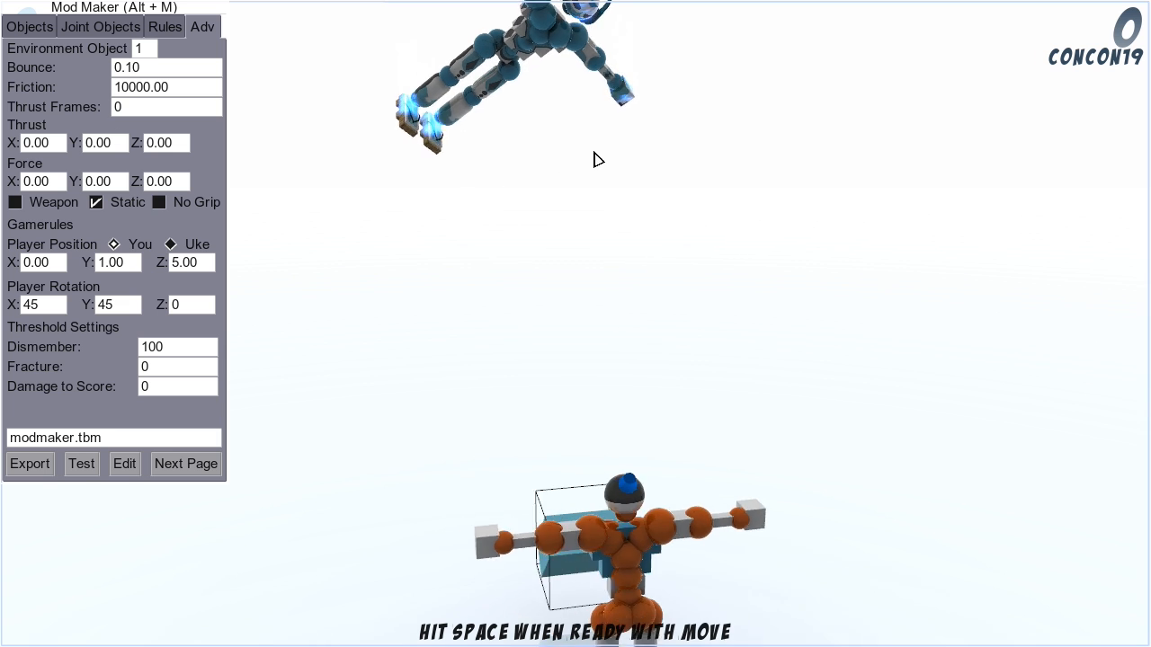
{"action": "left_click", "coordinate": [55, 306]}
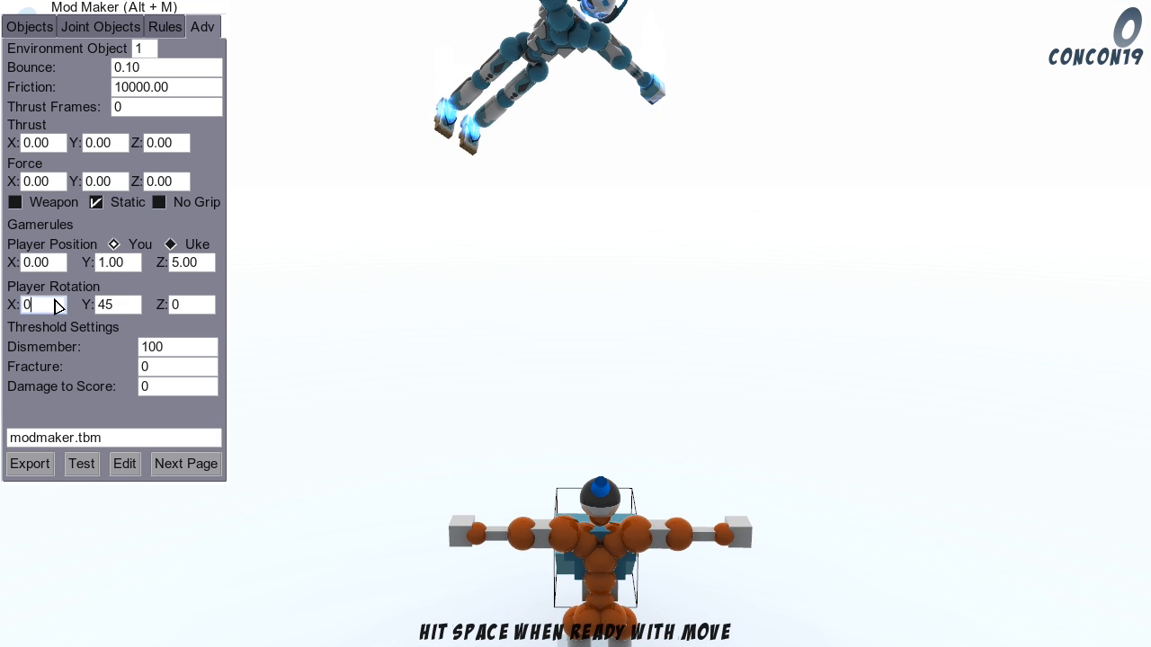
{"action": "type", "text": "0"}
{"action": "key", "text": "Return"}
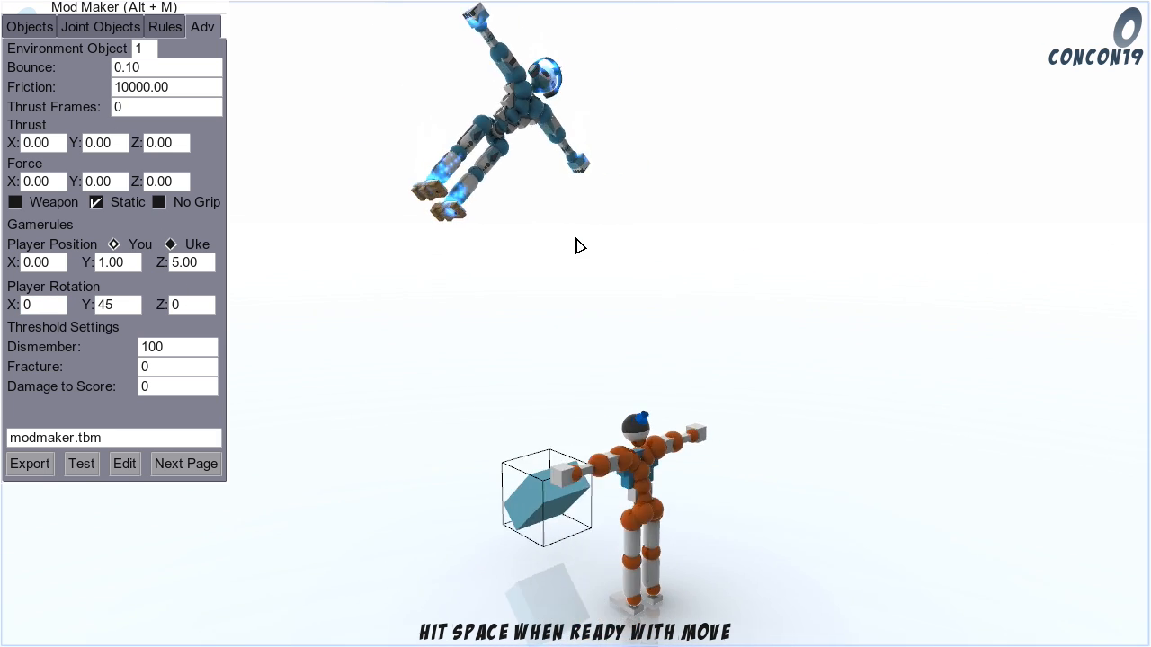
Step: Set the You player's Y rotation to 90, leaving Z rotation at 0
{"action": "left_click", "coordinate": [116, 306]}
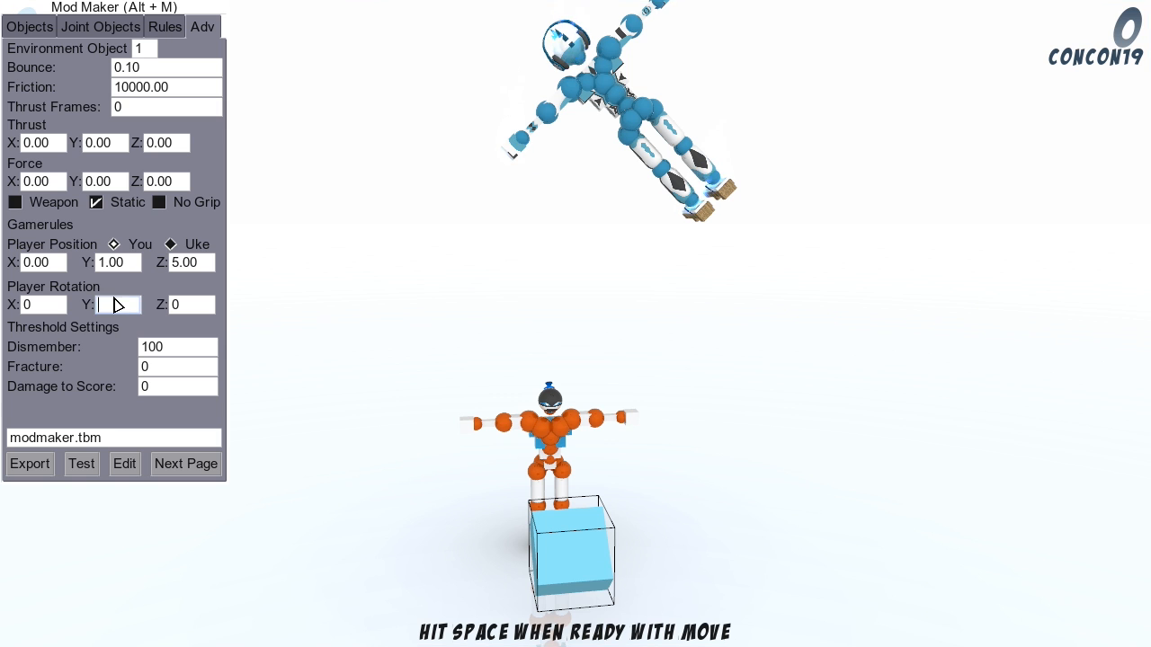
{"action": "type", "text": "90"}
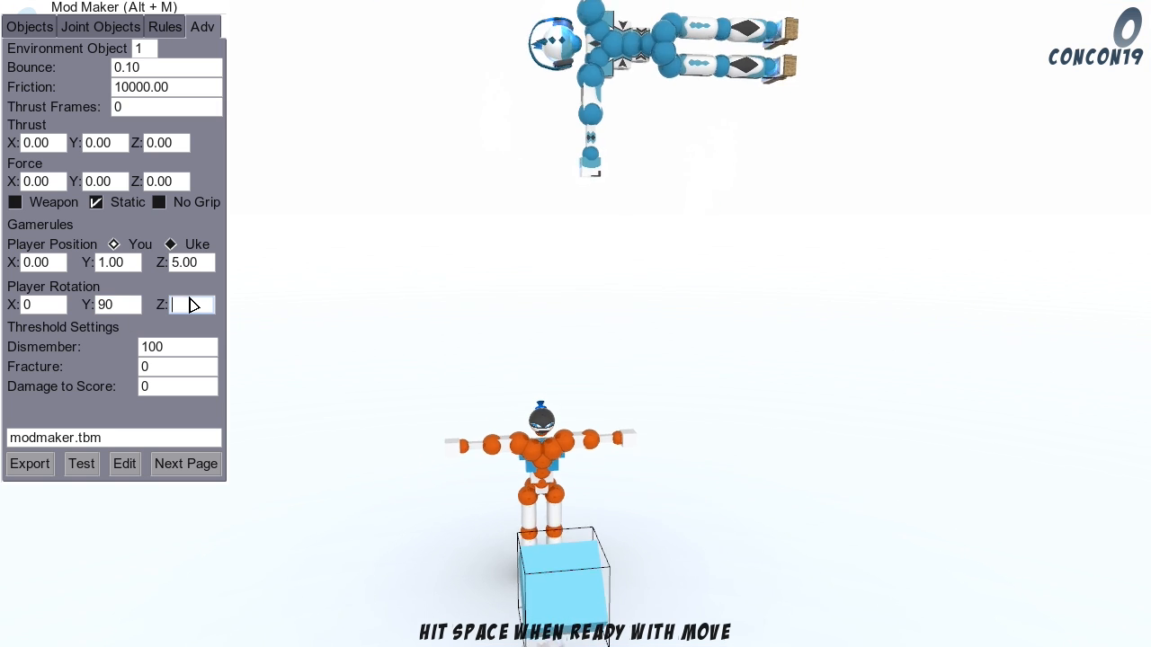
{"action": "left_click", "coordinate": [192, 306]}
{"action": "type", "text": "s"}
{"action": "key", "text": "Return"}
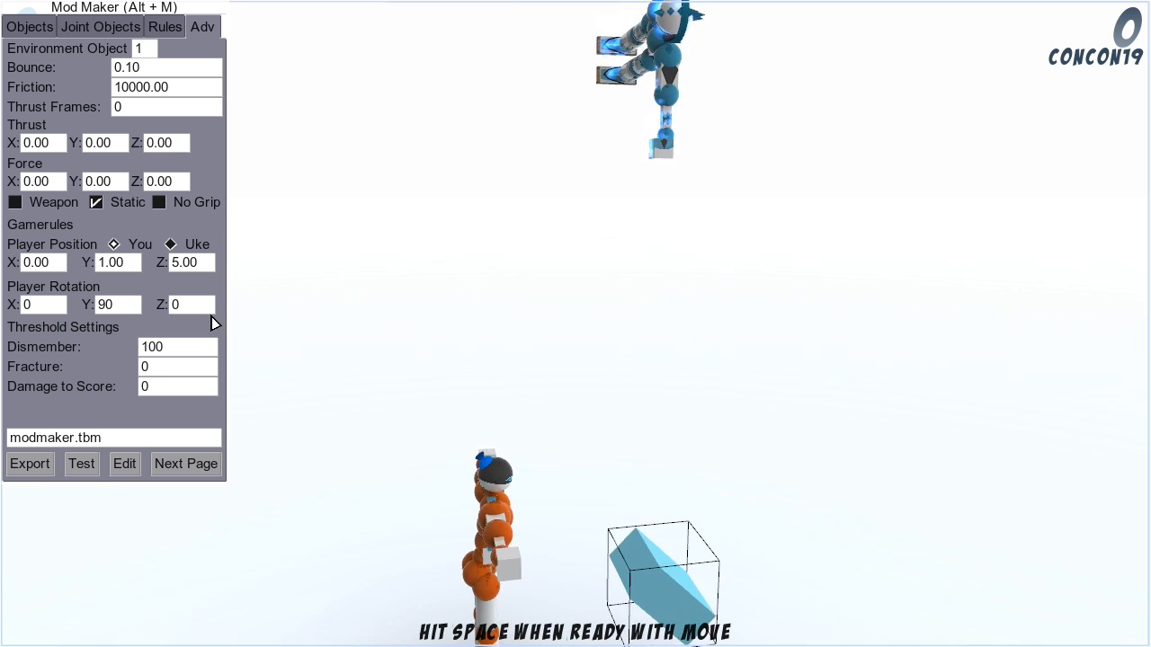
Step: Reset the You player's Y rotation to 0 and set its Z position back to 1.25
{"action": "left_click", "coordinate": [118, 305]}
{"action": "type", "text": "0"}
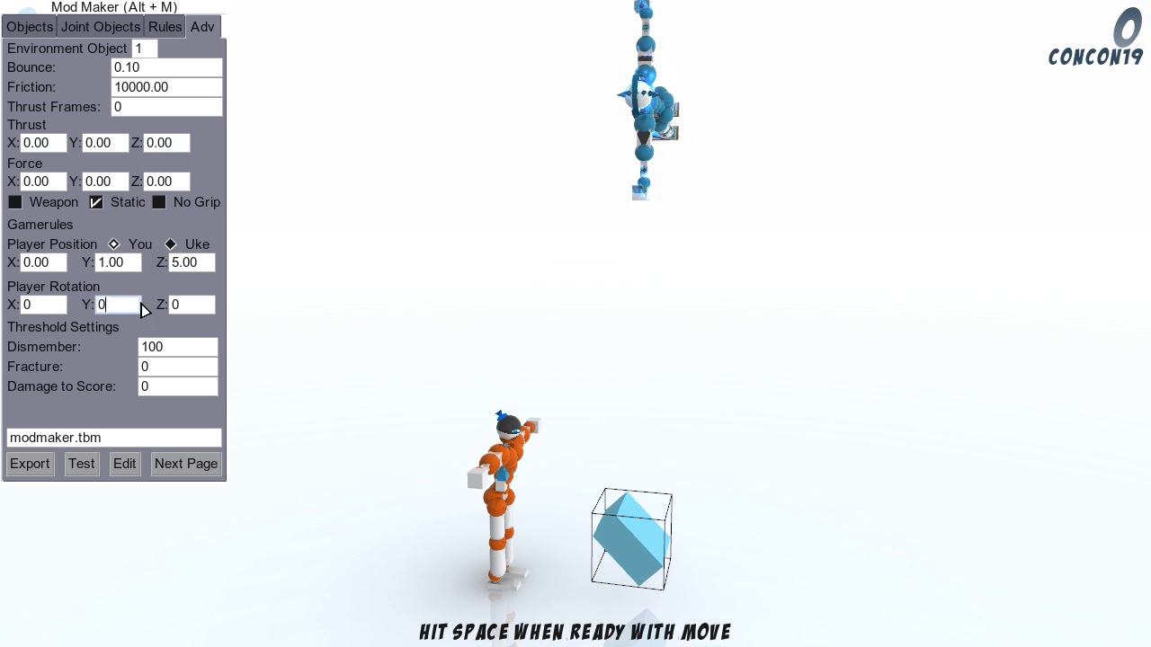
{"action": "left_click", "coordinate": [196, 262]}
{"action": "type", "text": "1"}
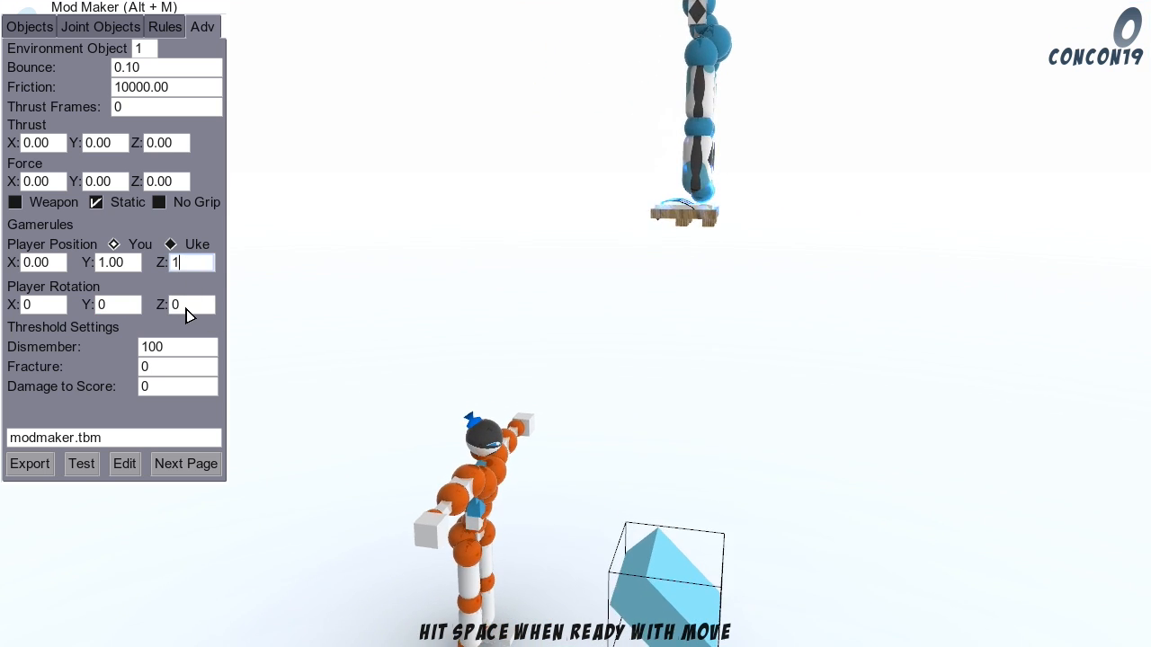
{"action": "left_click", "coordinate": [187, 306]}
{"action": "left_click", "coordinate": [204, 262]}
{"action": "type", "text": "1.25"}
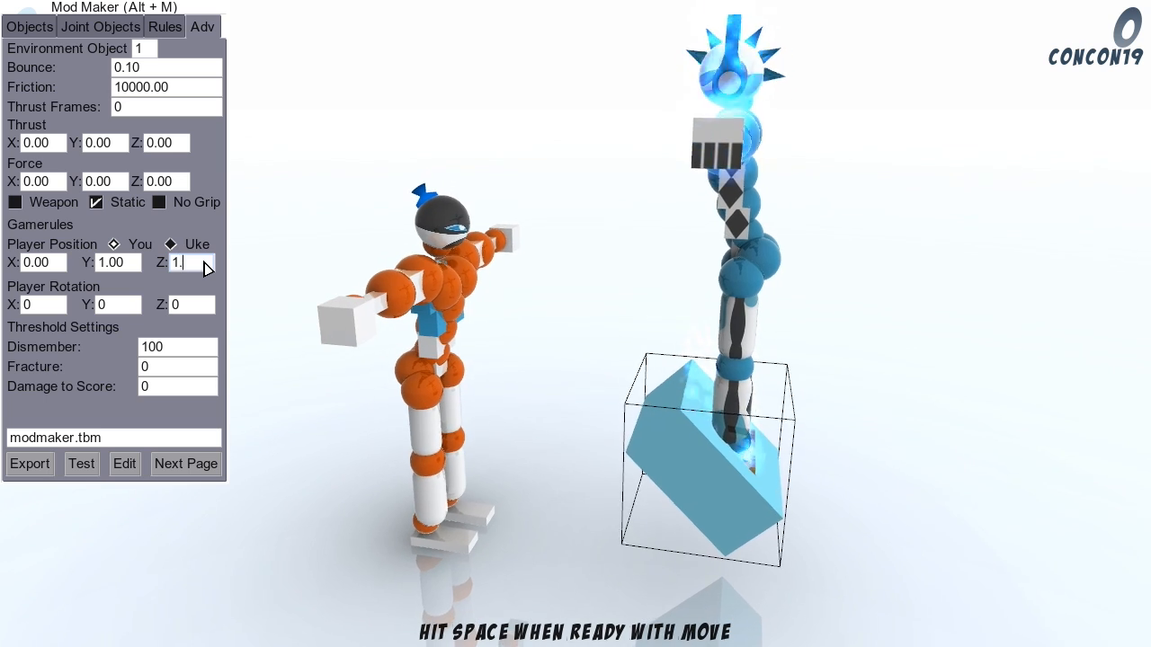
{"action": "left_click", "coordinate": [194, 305]}
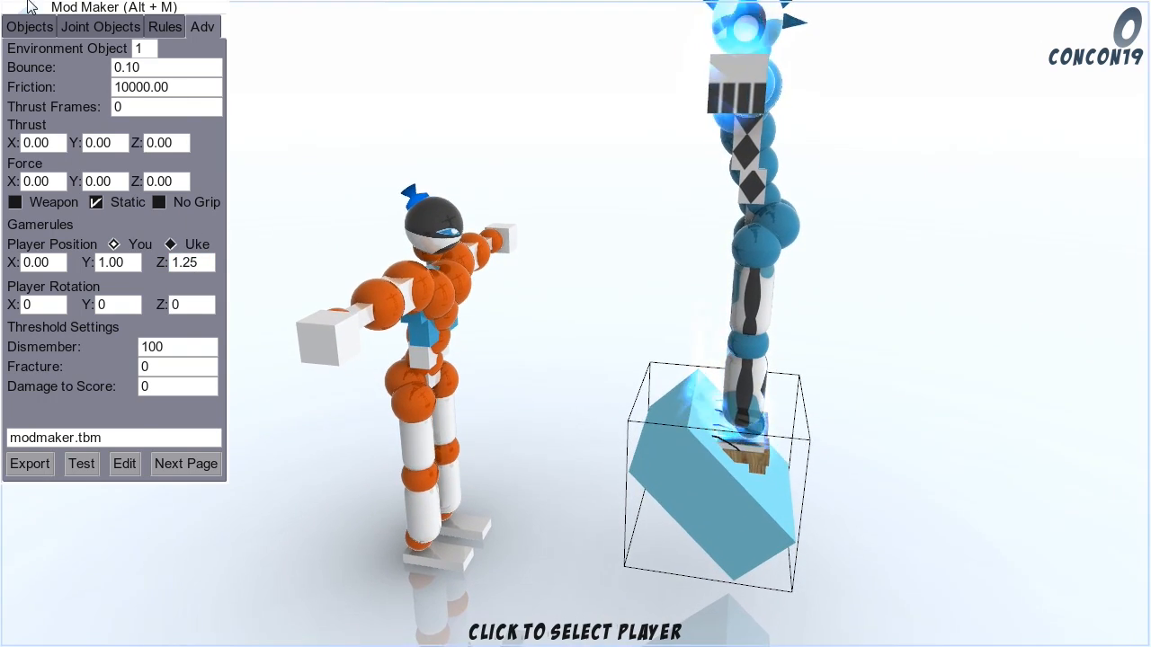
Step: Reset the X rotation of environment object 1 to 0 and return to the advanced settings
{"action": "left_click", "coordinate": [31, 28]}
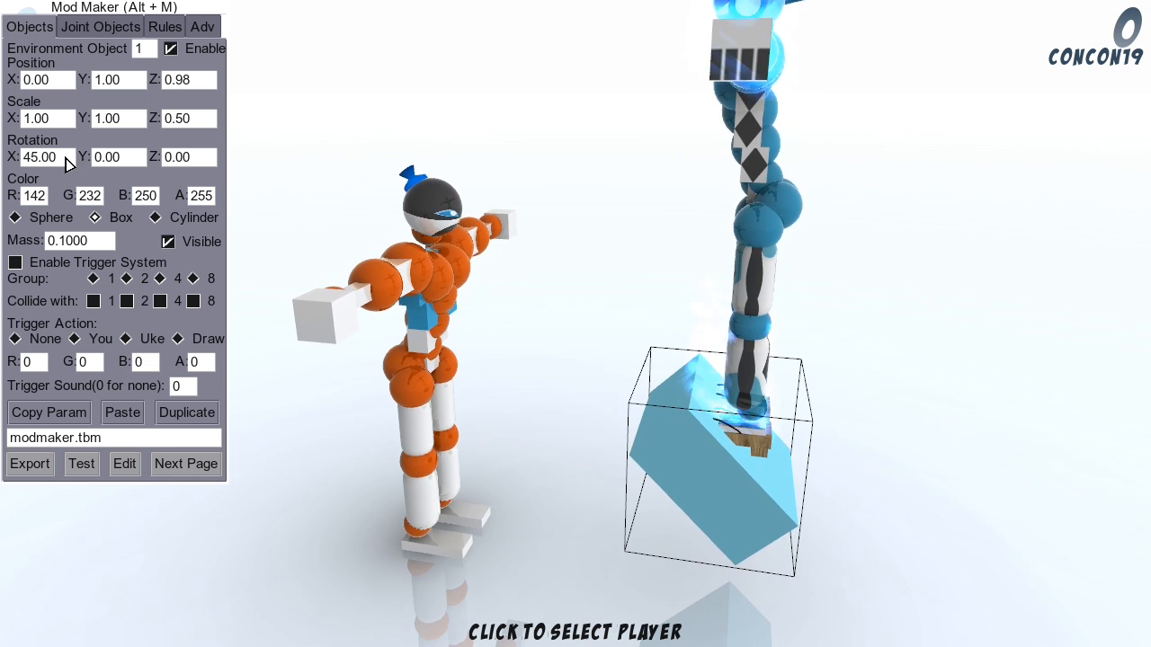
{"action": "left_click", "coordinate": [63, 159]}
{"action": "type", "text": "0"}
{"action": "left_click", "coordinate": [167, 160]}
{"action": "left_click", "coordinate": [206, 33]}
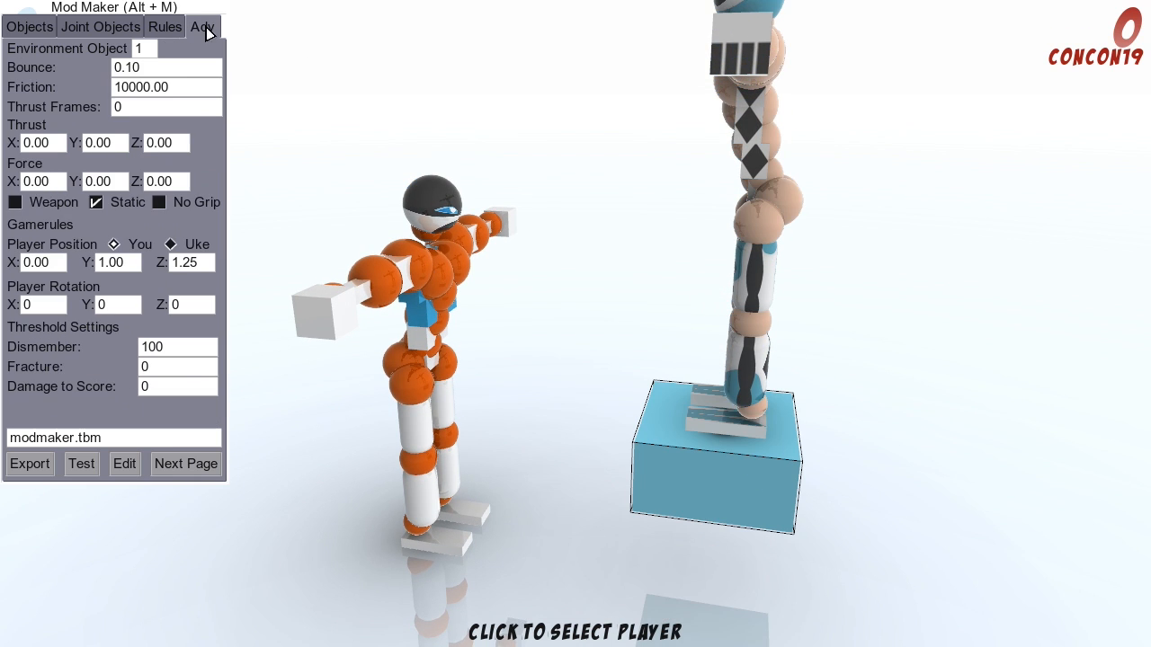
Step: Select the You player, return to the advanced settings and set the player's Z rotation to 90
{"action": "left_click", "coordinate": [764, 284]}
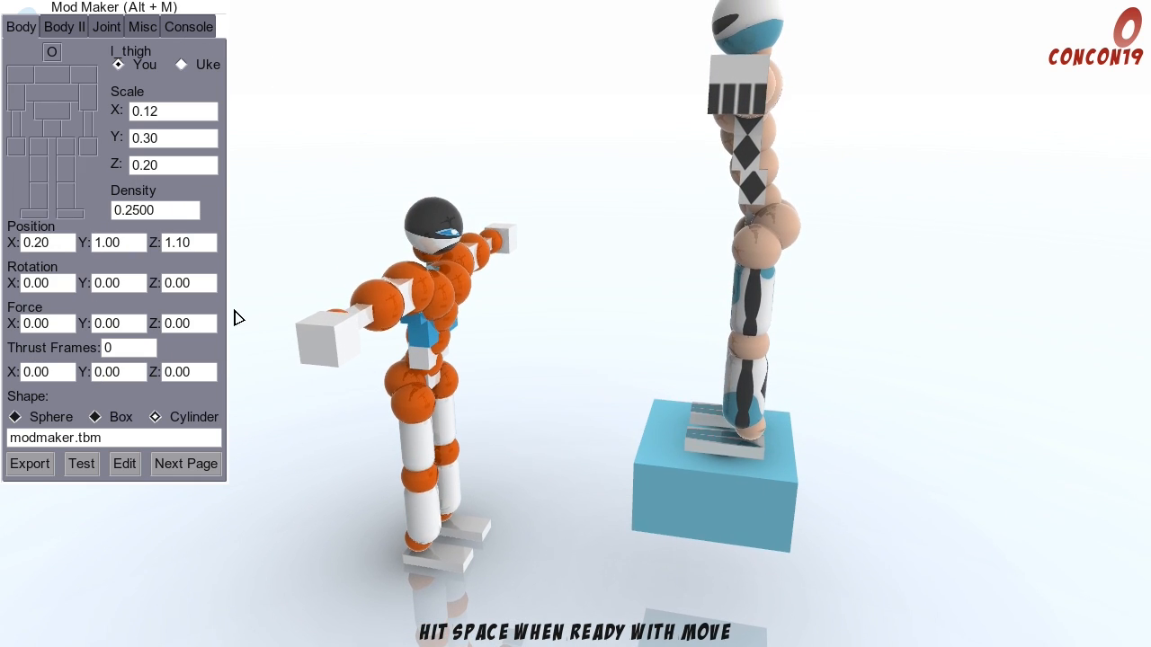
{"action": "left_click", "coordinate": [192, 463]}
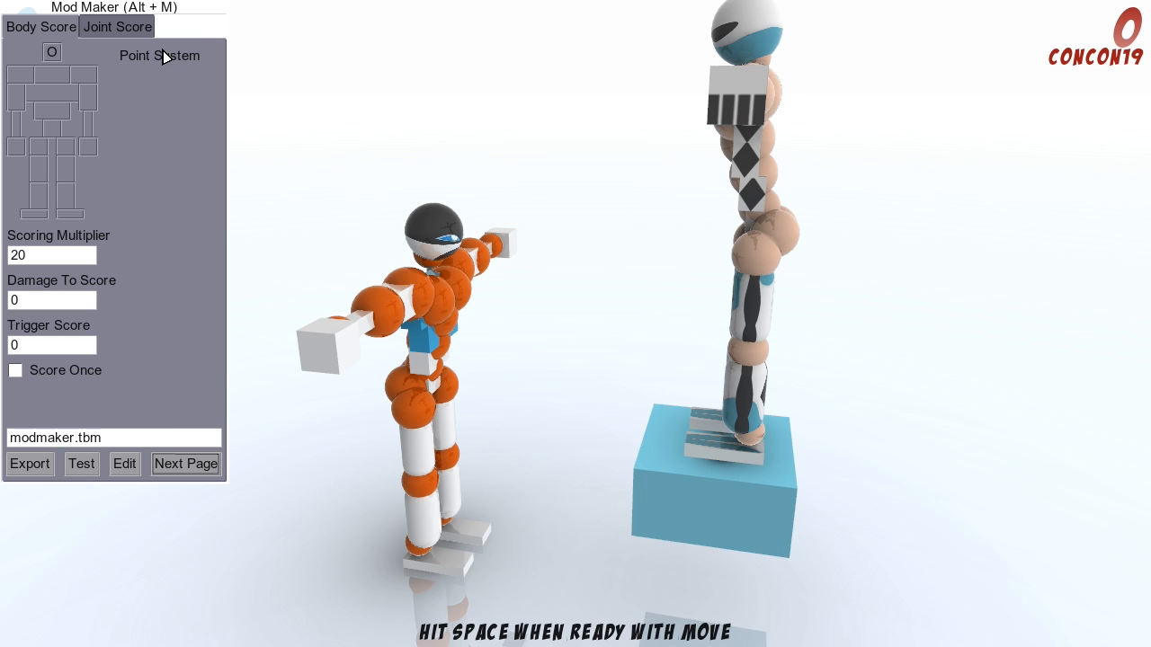
{"action": "left_click", "coordinate": [176, 464]}
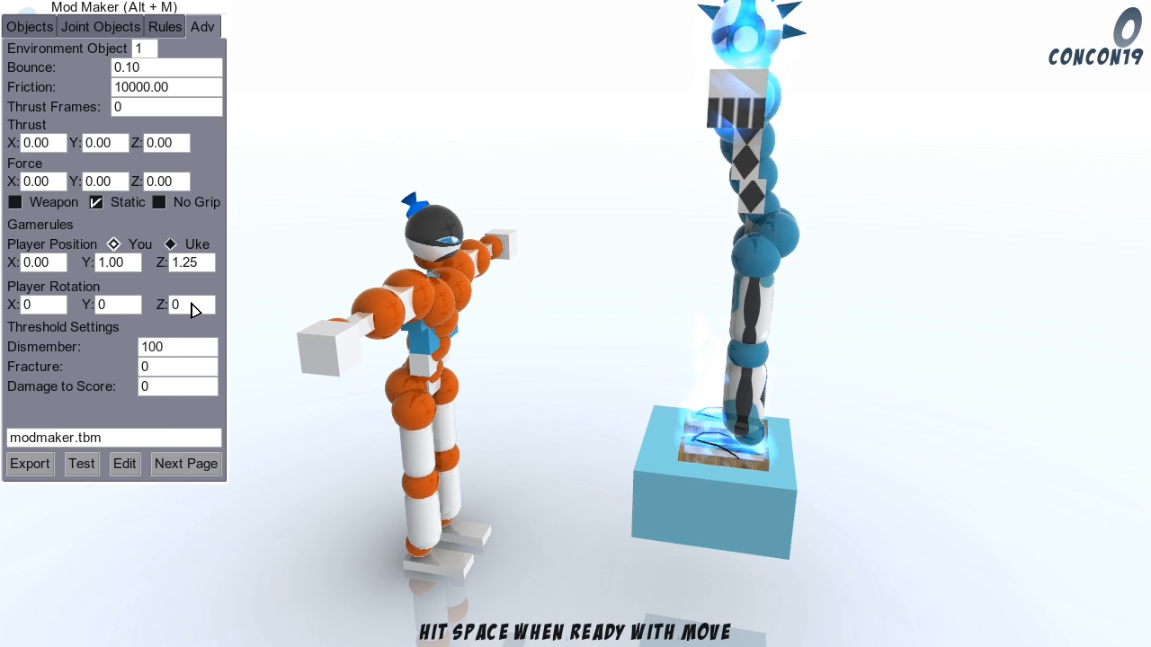
{"action": "left_click", "coordinate": [194, 305]}
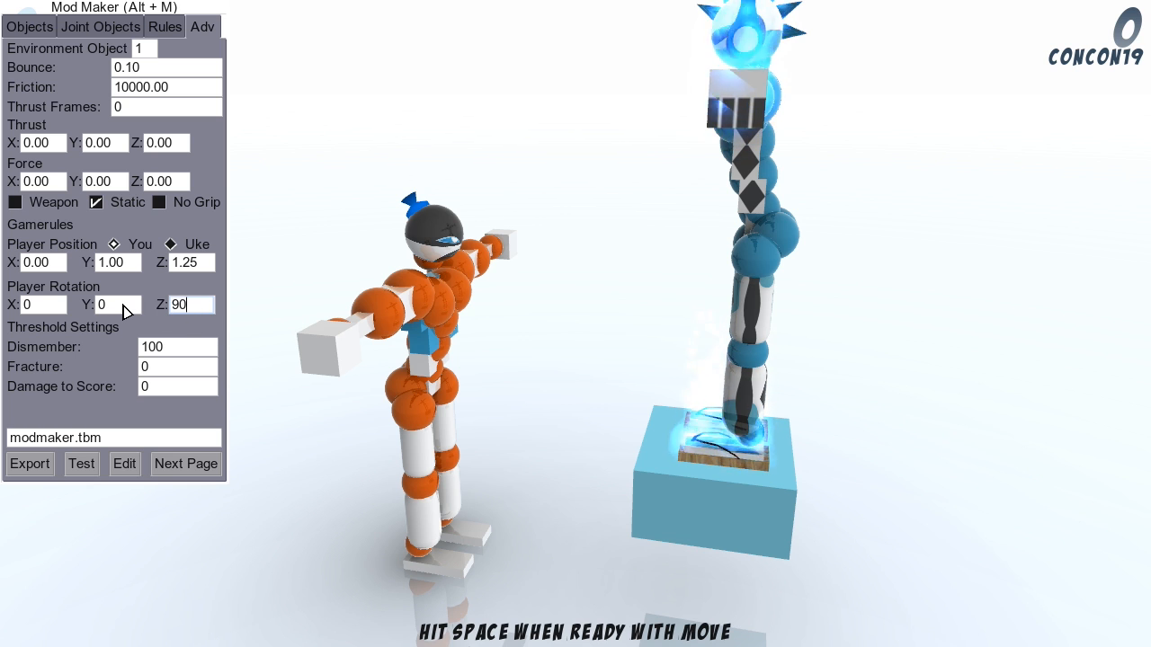
{"action": "left_click", "coordinate": [123, 311]}
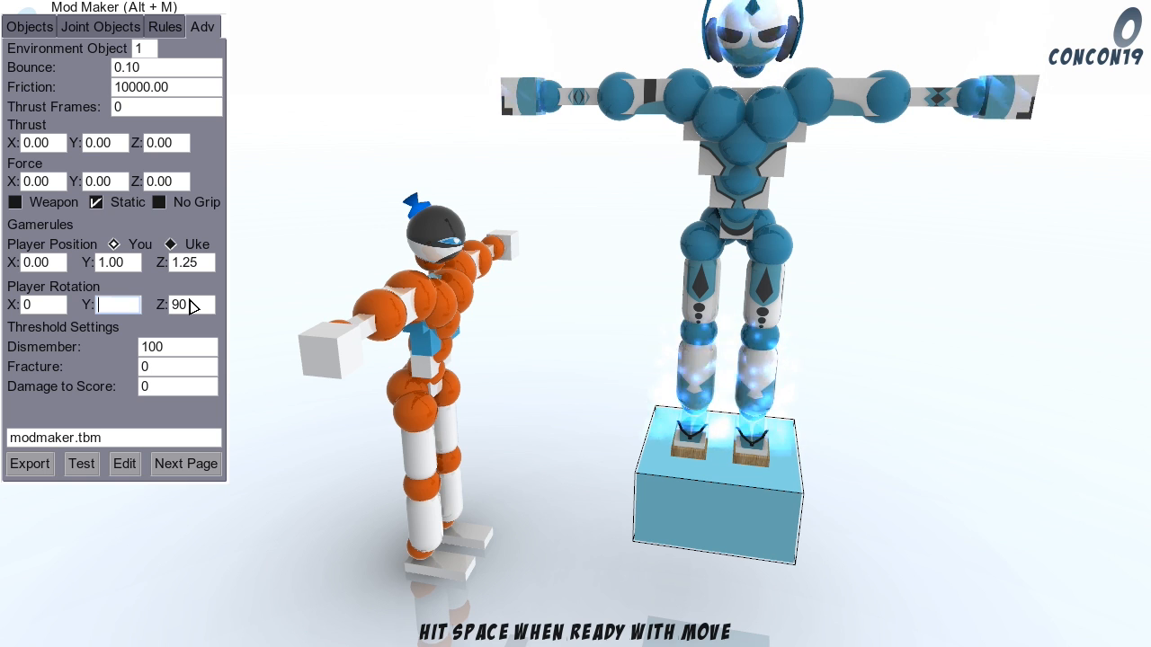
Step: Try larger Z rotations for the You player, return to 90 and reset the Z rotation to 0
{"action": "left_click", "coordinate": [192, 307]}
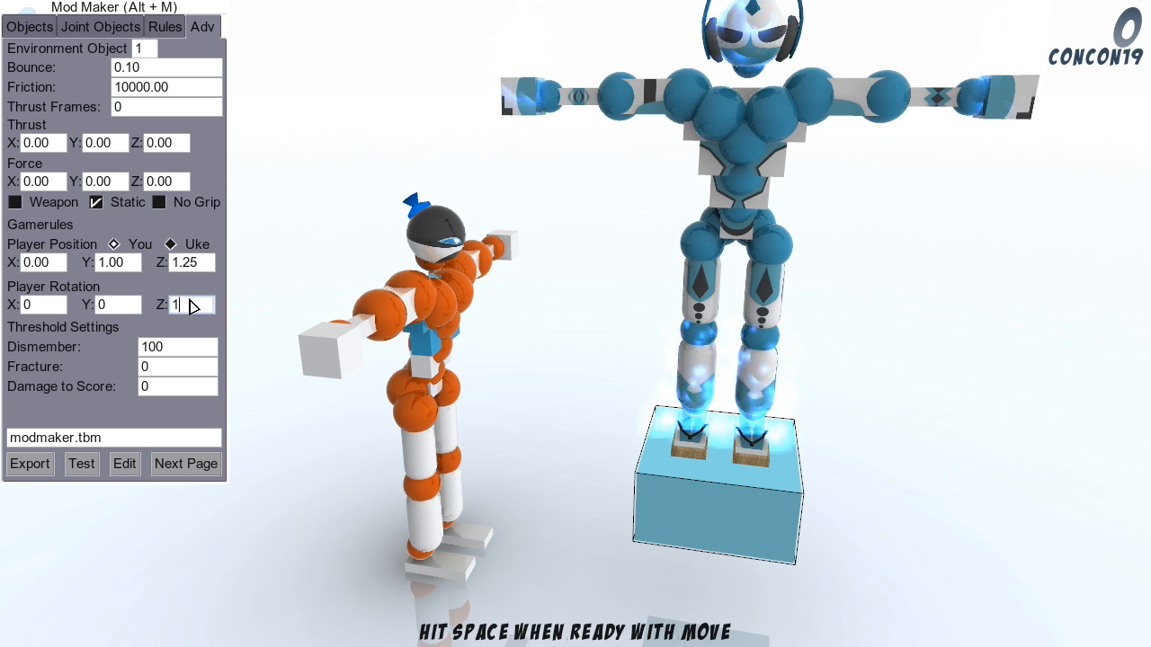
{"action": "left_click", "coordinate": [131, 306]}
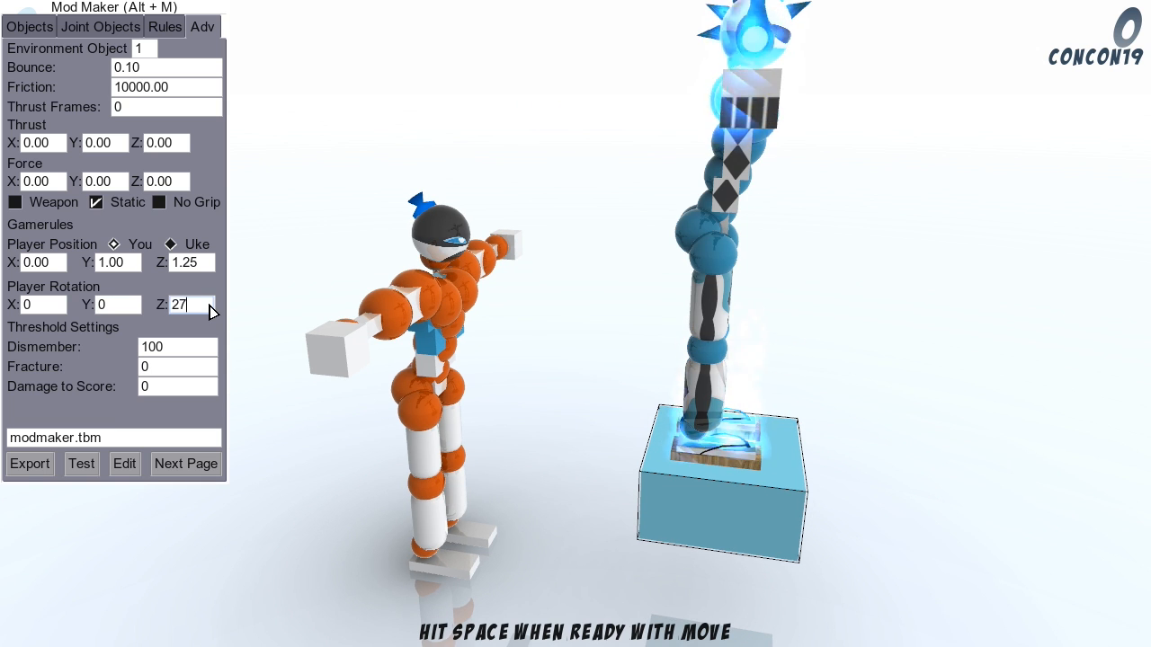
{"action": "left_click", "coordinate": [125, 306]}
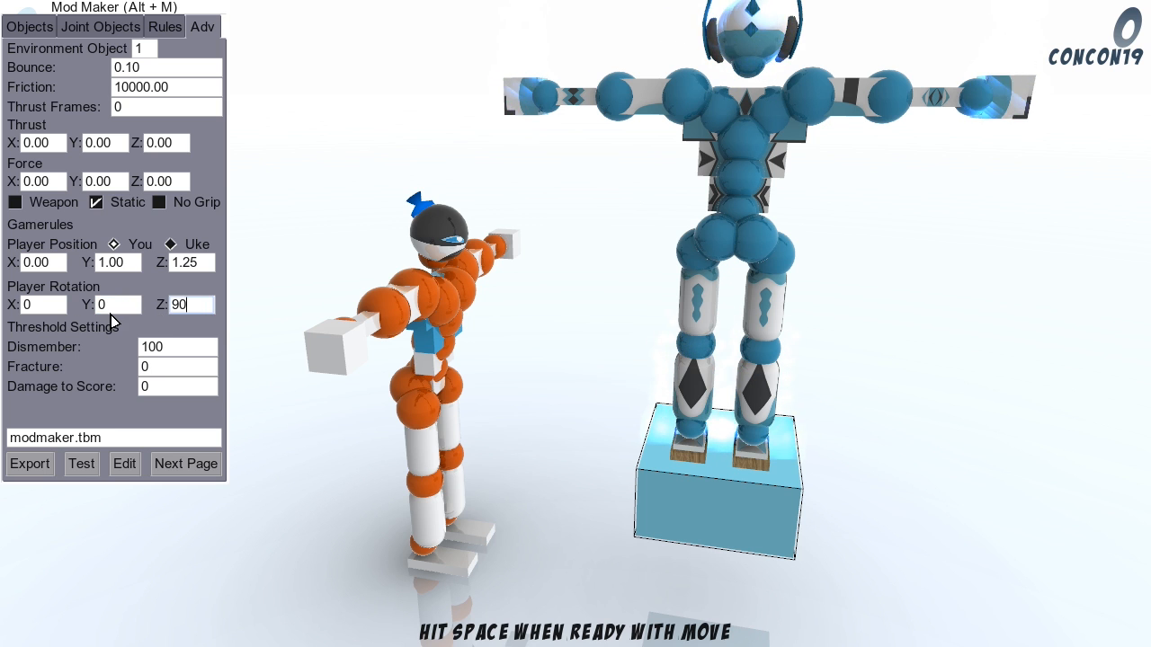
{"action": "left_click", "coordinate": [118, 312]}
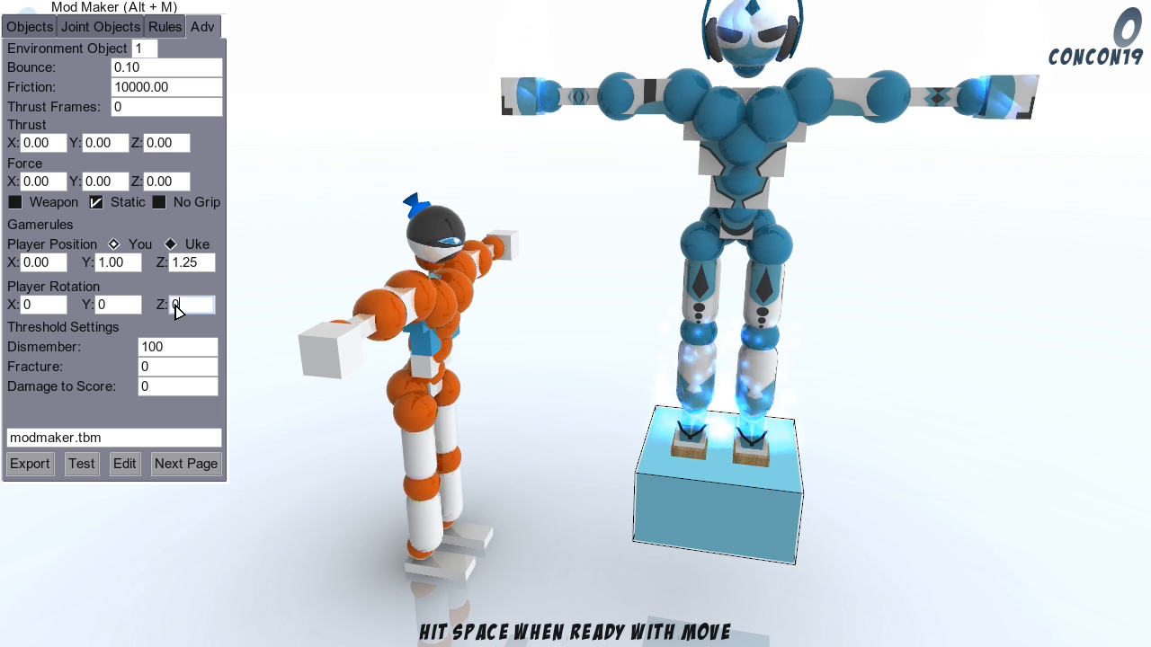
{"action": "left_click", "coordinate": [130, 305]}
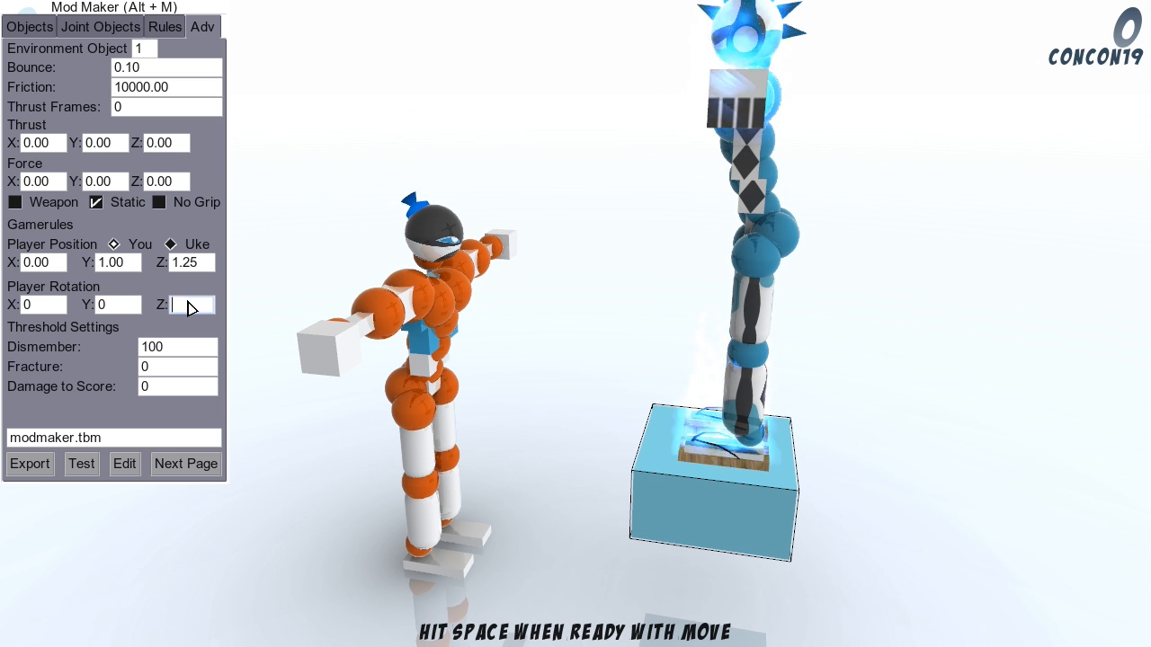
Step: Set the You player's Z rotation to 45 and keep the Y rotation at 0
{"action": "type", "text": "45"}
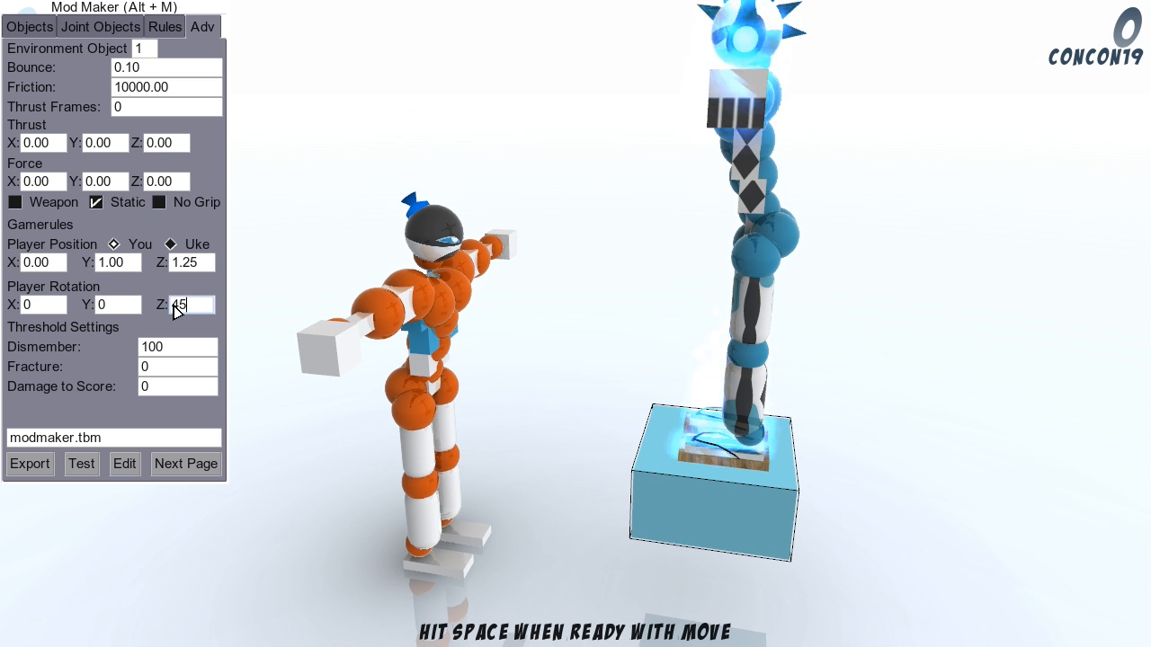
{"action": "left_click", "coordinate": [111, 306]}
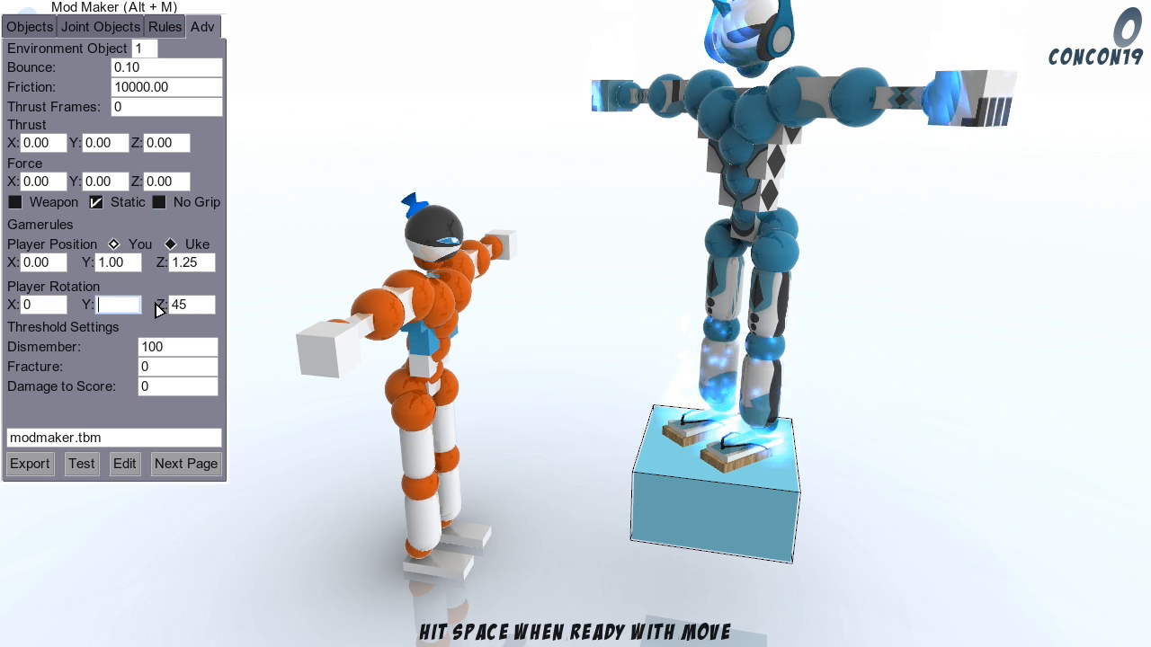
{"action": "type", "text": "0"}
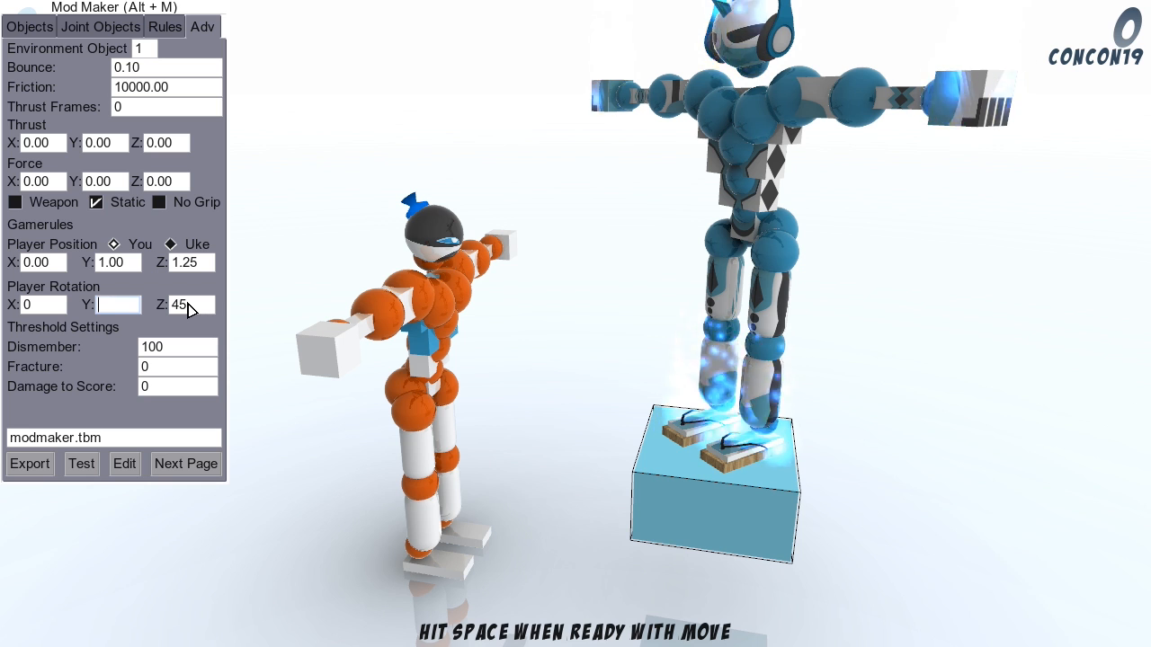
{"action": "left_click", "coordinate": [193, 310]}
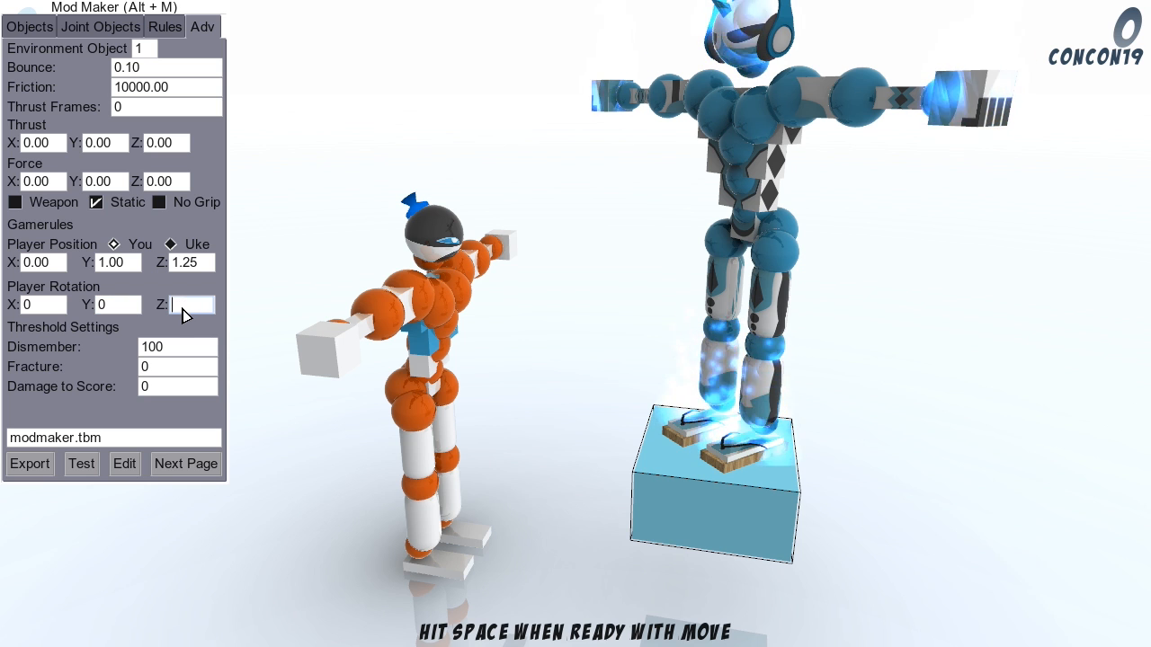
Step: Try a Z rotation of 31 on the You player and reset it to 0
{"action": "type", "text": "31"}
{"action": "left_click", "coordinate": [108, 311]}
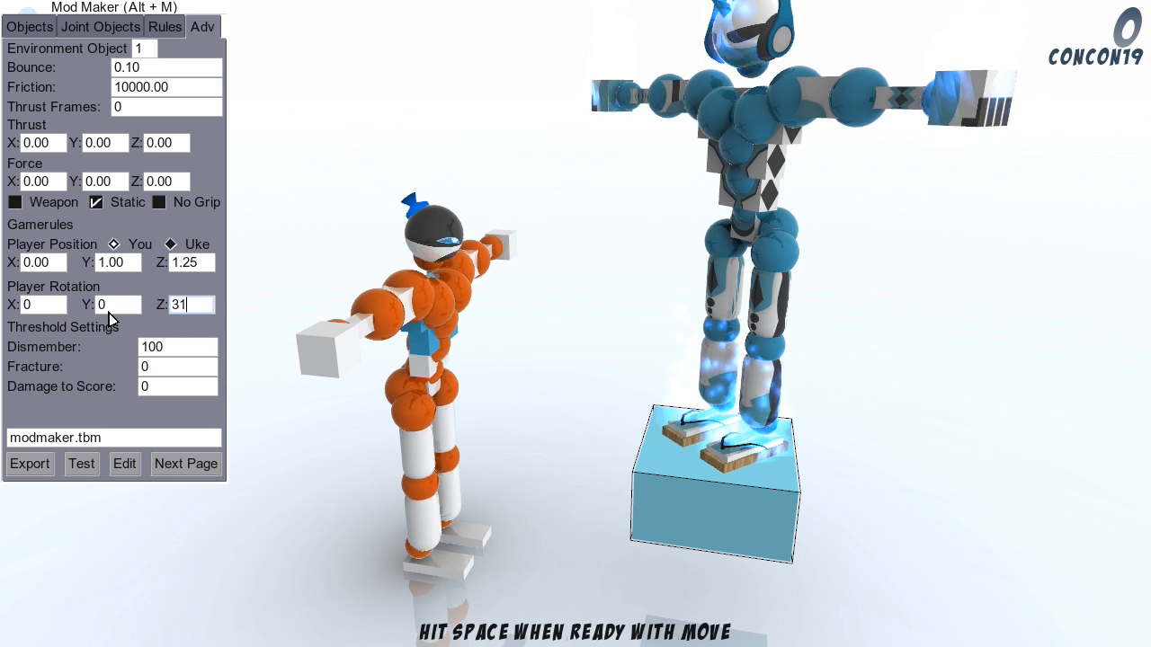
{"action": "left_click", "coordinate": [183, 309]}
{"action": "type", "text": "0"}
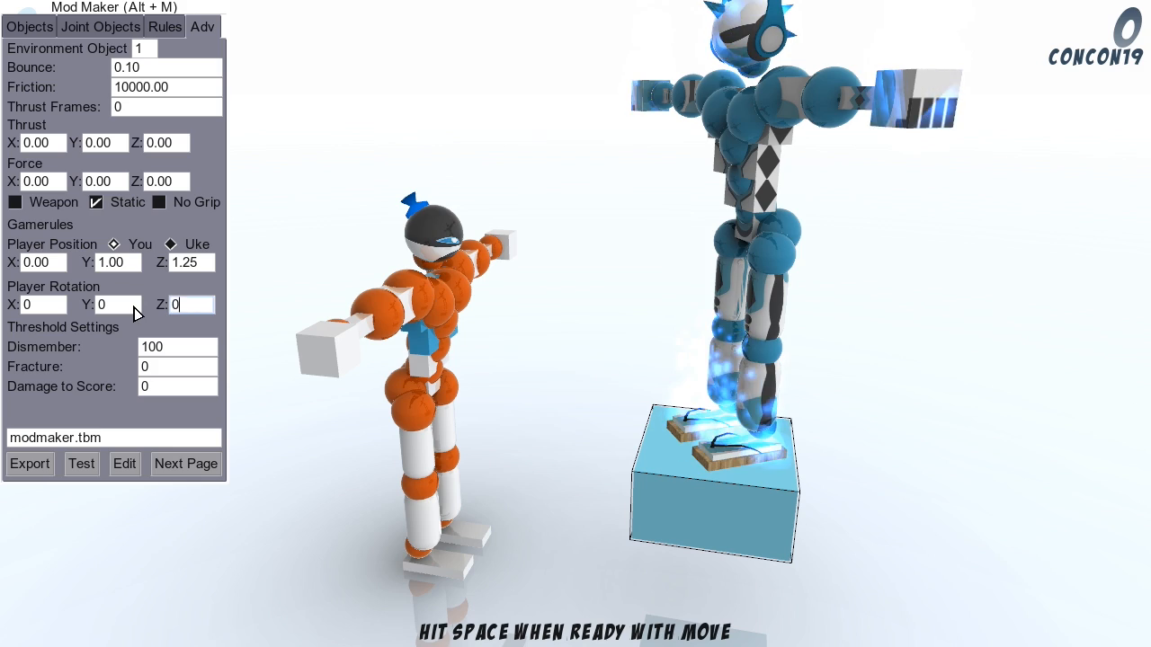
{"action": "left_click", "coordinate": [135, 307]}
Step: Examine both players and the platform from several sides and distances
{"action": "left_click", "coordinate": [490, 277]}
{"action": "key", "text": "s"}
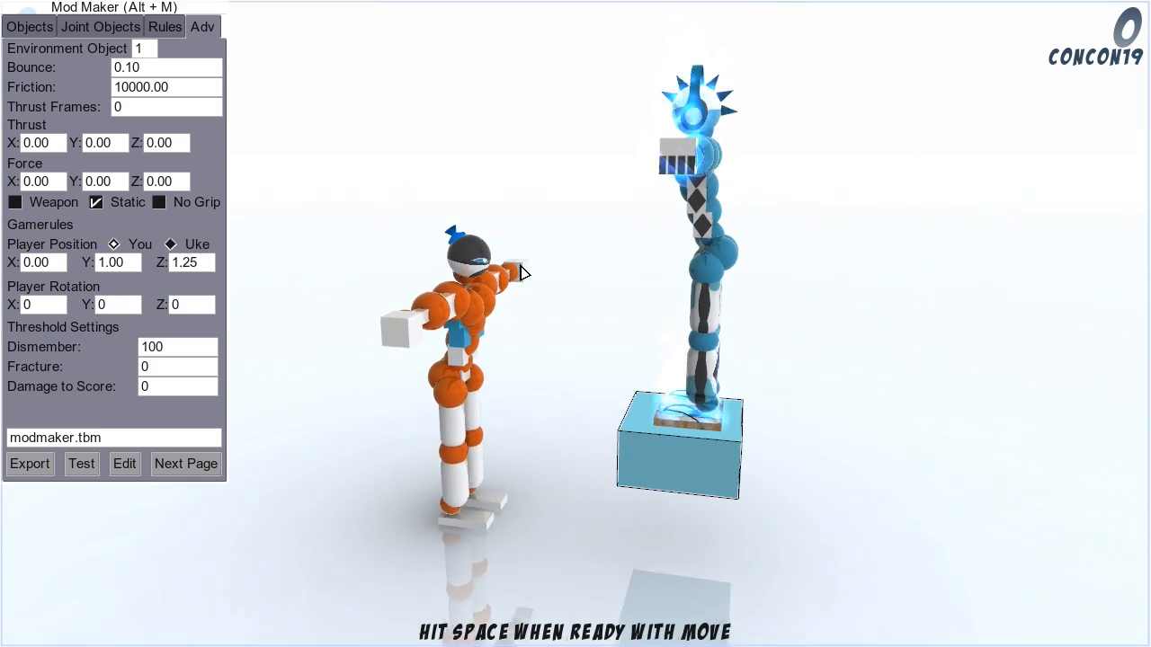
{"action": "key", "text": "a"}
{"action": "key", "text": "w"}
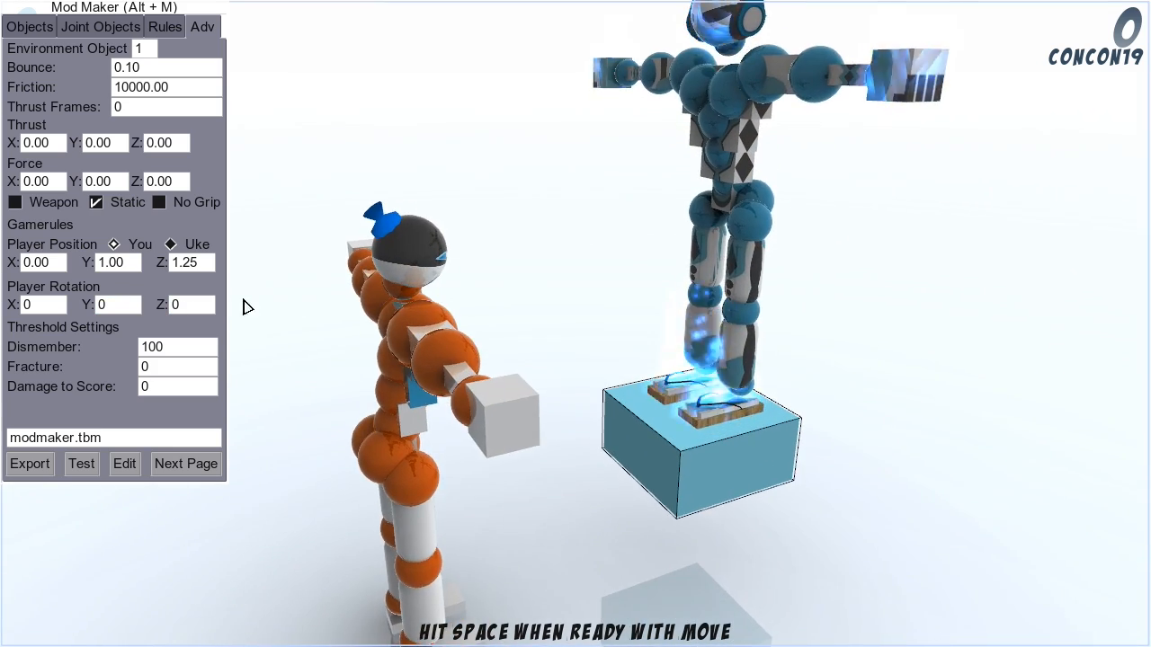
{"action": "key", "text": "s"}
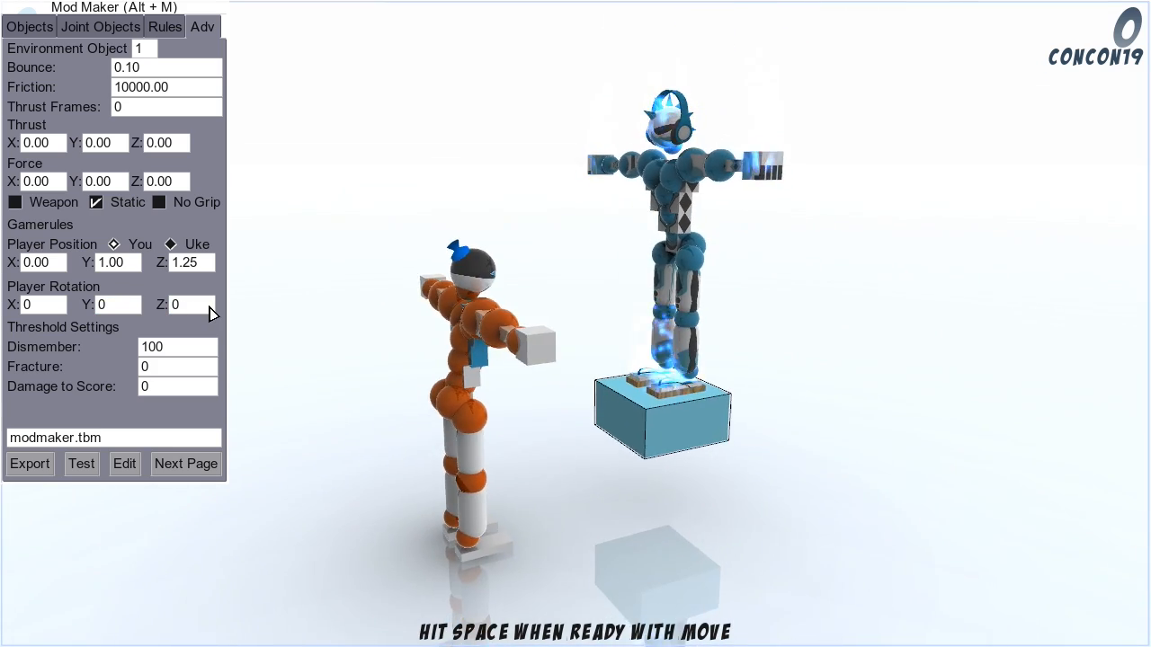
{"action": "key", "text": "a"}
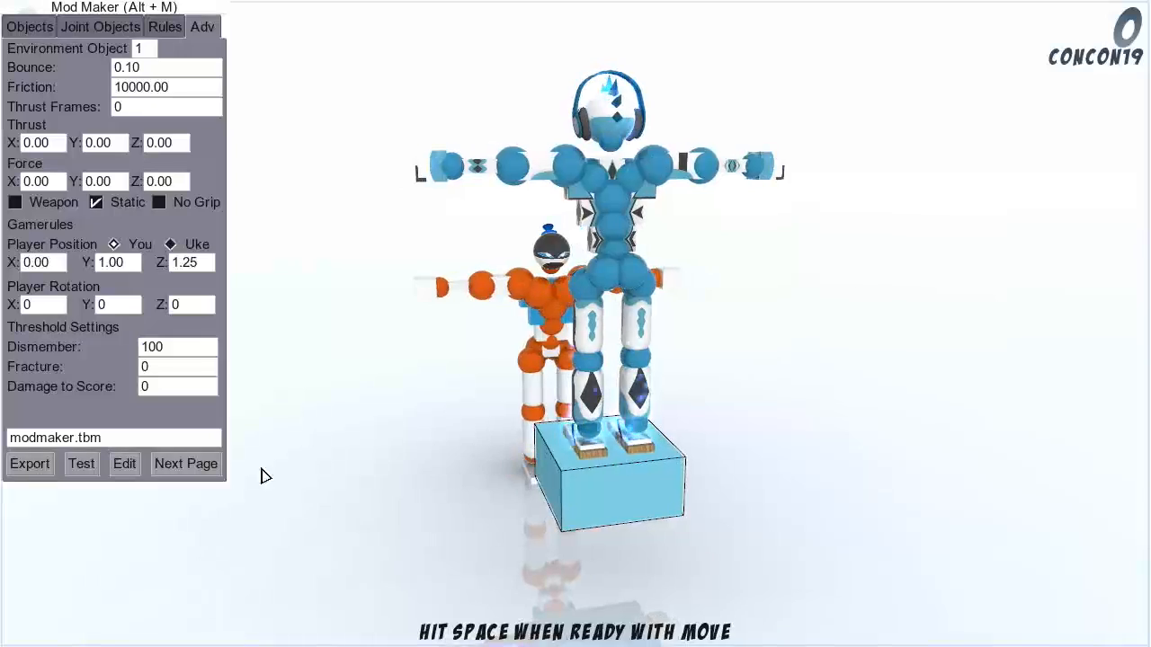
{"action": "key", "text": "a"}
{"action": "key", "text": "w"}
{"action": "key", "text": "d"}
{"action": "key", "text": "d"}
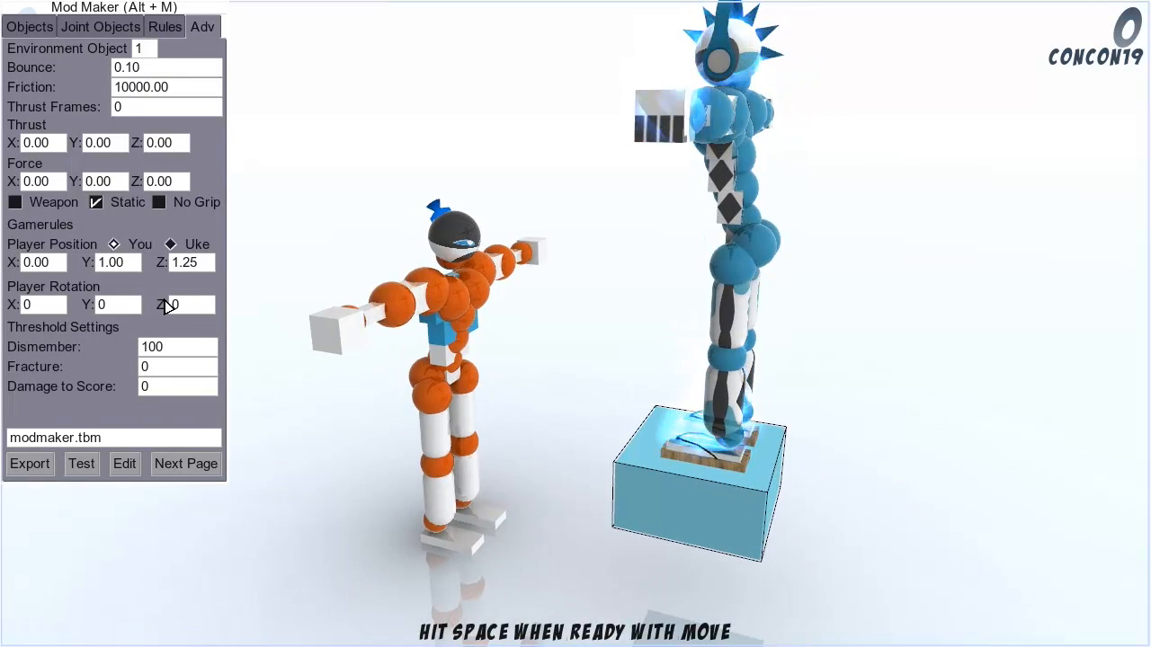
{"action": "key", "text": "a"}
{"action": "key", "text": "d"}
{"action": "key", "text": "a"}
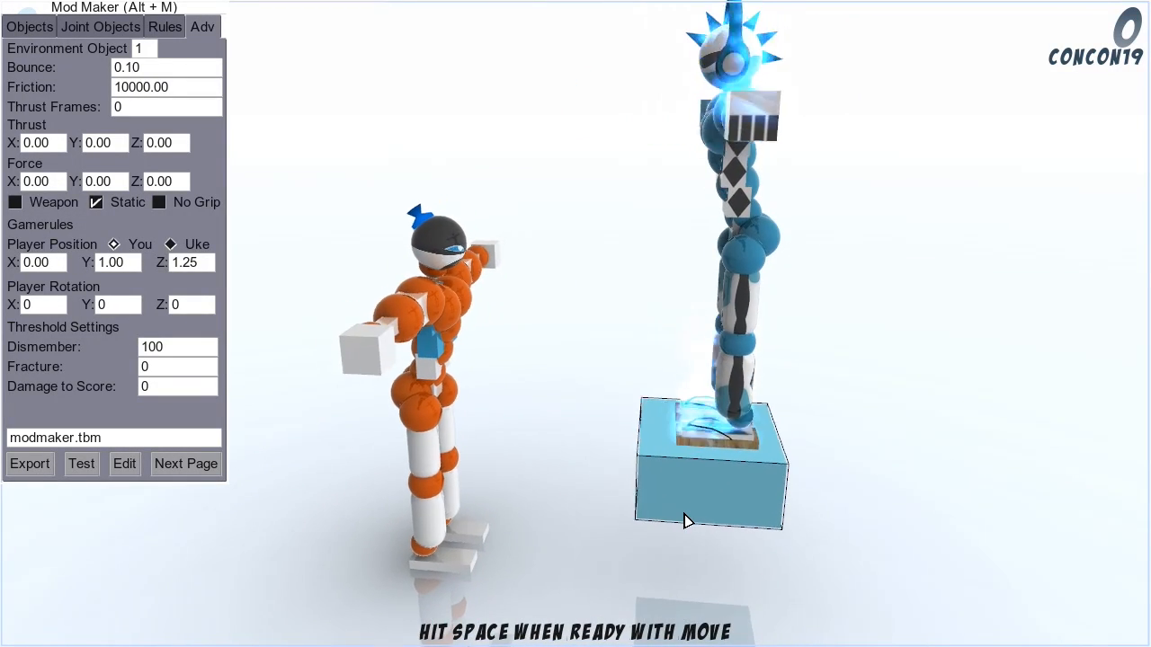
{"action": "key", "text": "d"}
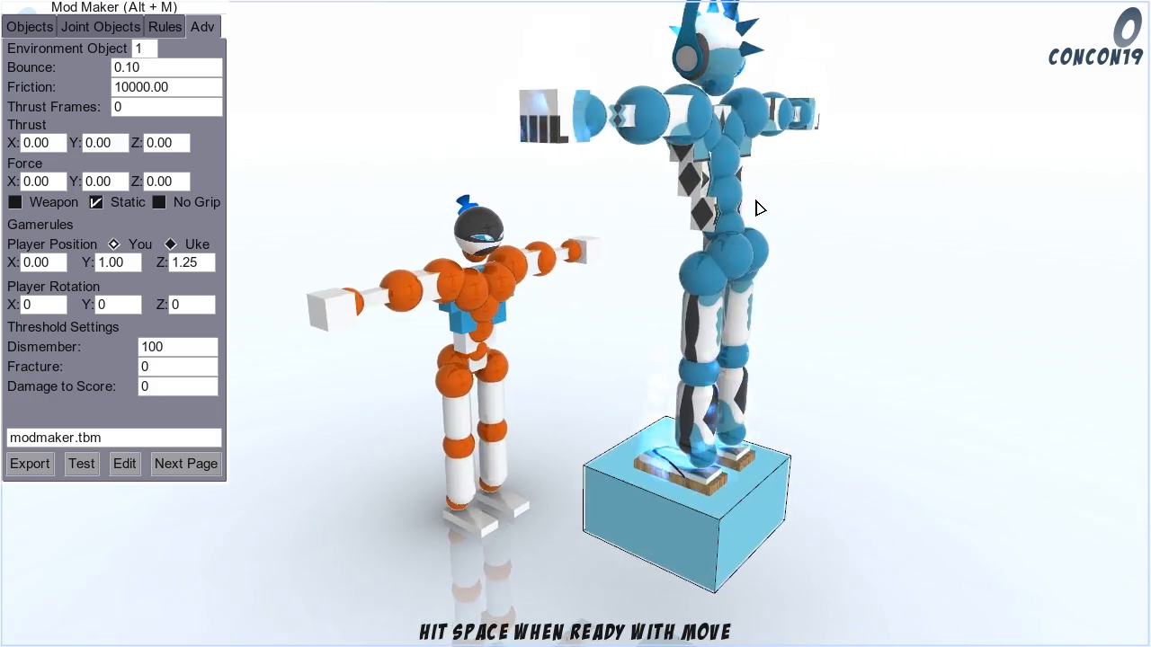
{"action": "key", "text": "a"}
{"action": "key", "text": "d"}
{"action": "key", "text": "d"}
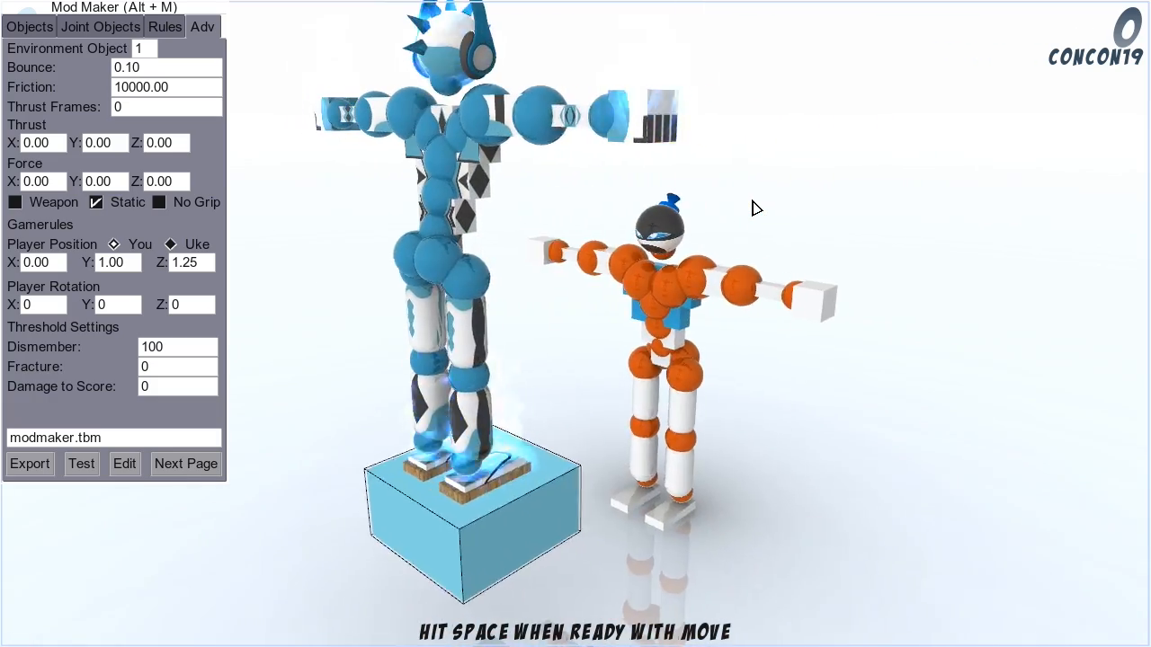
{"action": "key", "text": "a"}
{"action": "key", "text": "s"}
{"action": "key", "text": "w"}
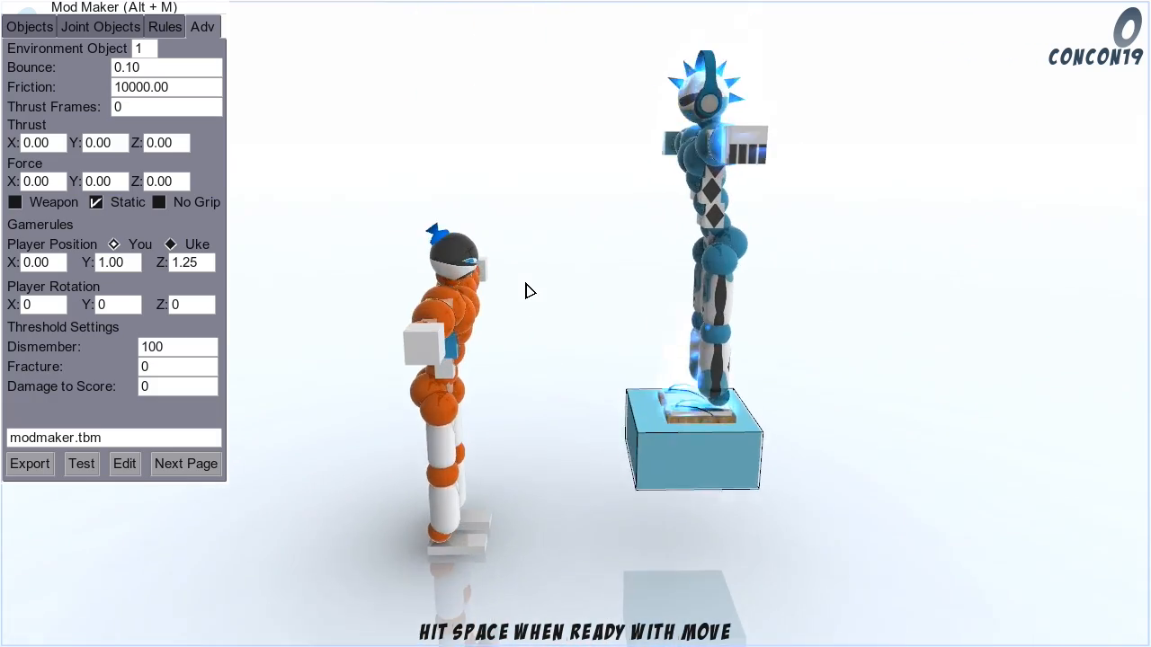
{"action": "key", "text": "d"}
{"action": "key", "text": "a"}
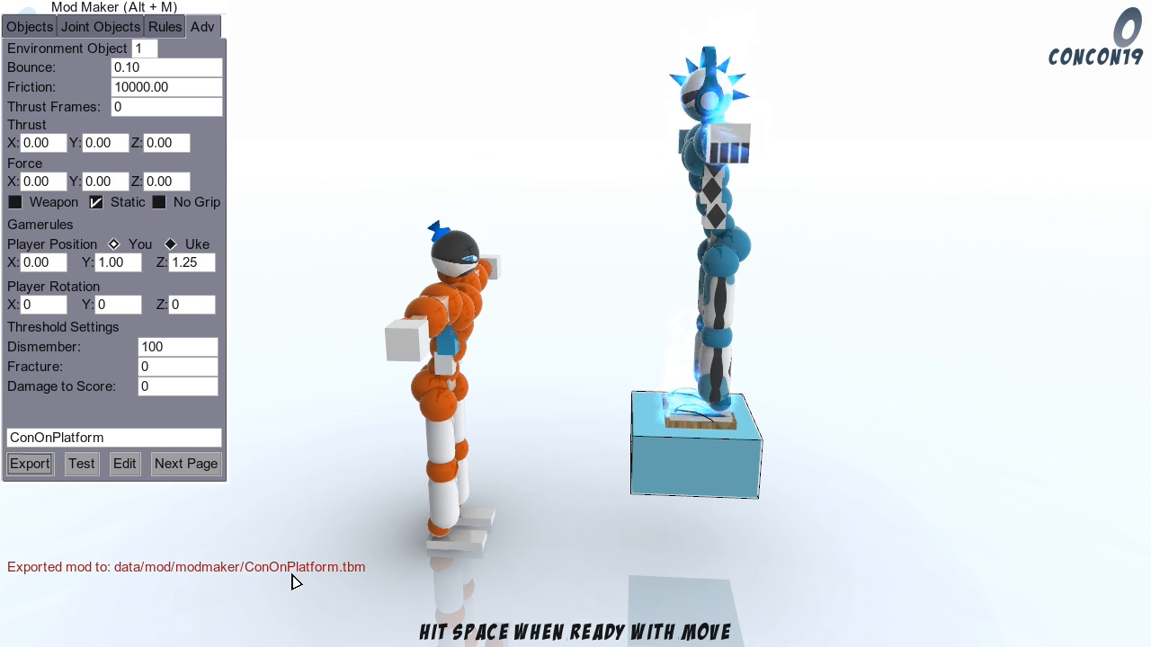
Step: Close the Mod Maker and open the game's list of available mods
{"action": "key", "text": "alt+m"}
{"action": "key", "text": "Escape"}
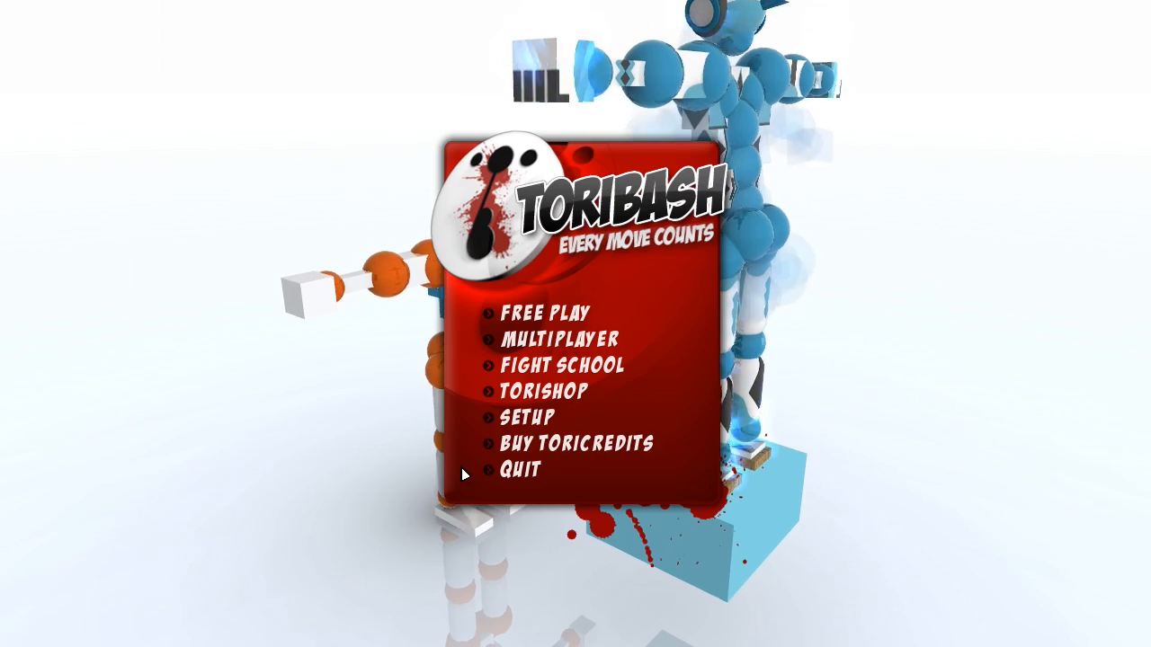
{"action": "left_click", "coordinate": [535, 415]}
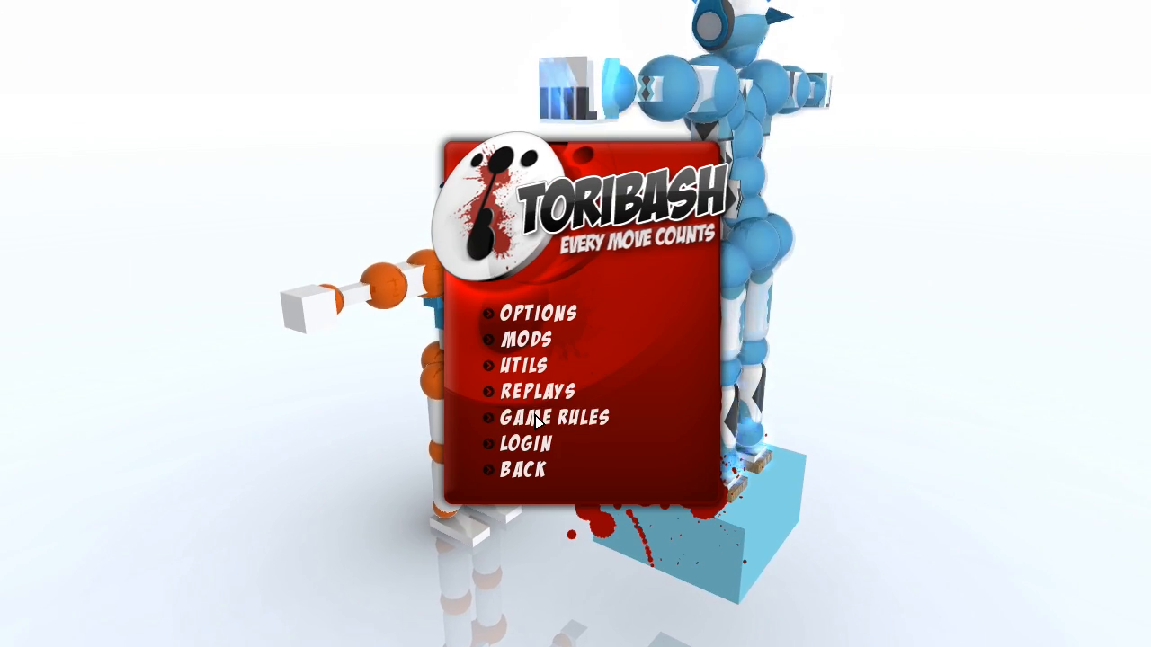
{"action": "left_click", "coordinate": [525, 339]}
{"action": "key", "text": "Down"}
{"action": "key", "text": "Down"}
{"action": "key", "text": "Down"}
{"action": "key", "text": "Down"}
{"action": "key", "text": "Down"}
{"action": "key", "text": "Down"}
{"action": "key", "text": "Down"}
{"action": "key", "text": "Down"}
{"action": "key", "text": "Down"}
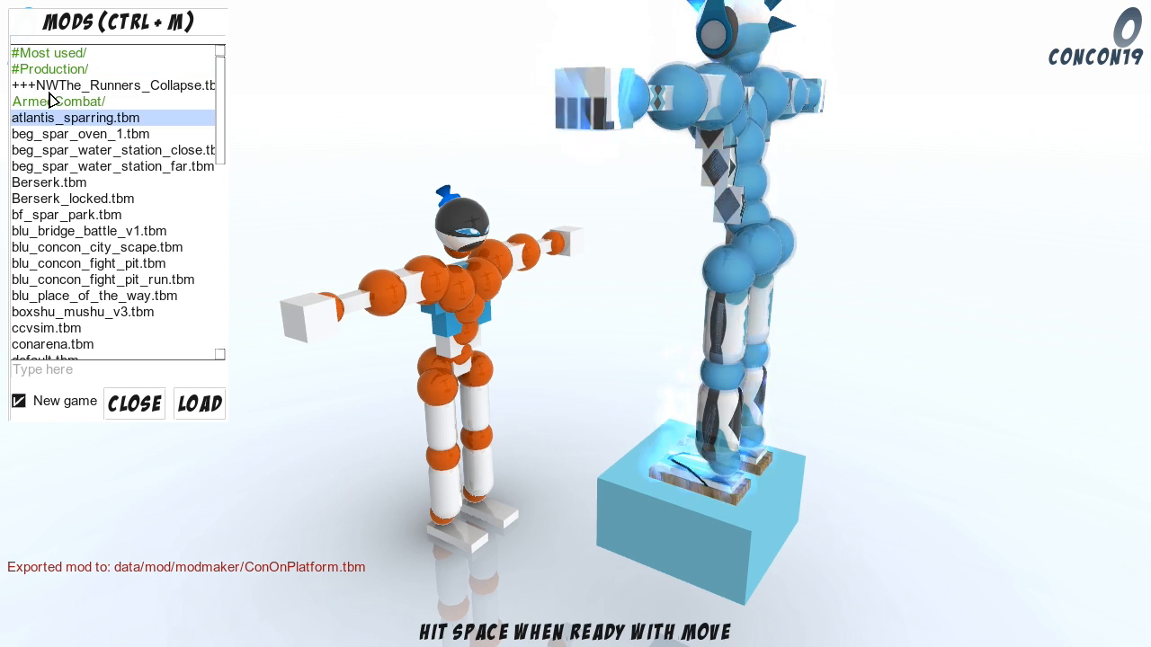
Step: Open the modmaker folder in the mod list and load ConOnPlatform.tbm as a new game
{"action": "left_click_drag", "start_coordinate": [226, 72], "coordinate": [141, 220]}
{"action": "double_click", "coordinate": [41, 221]}
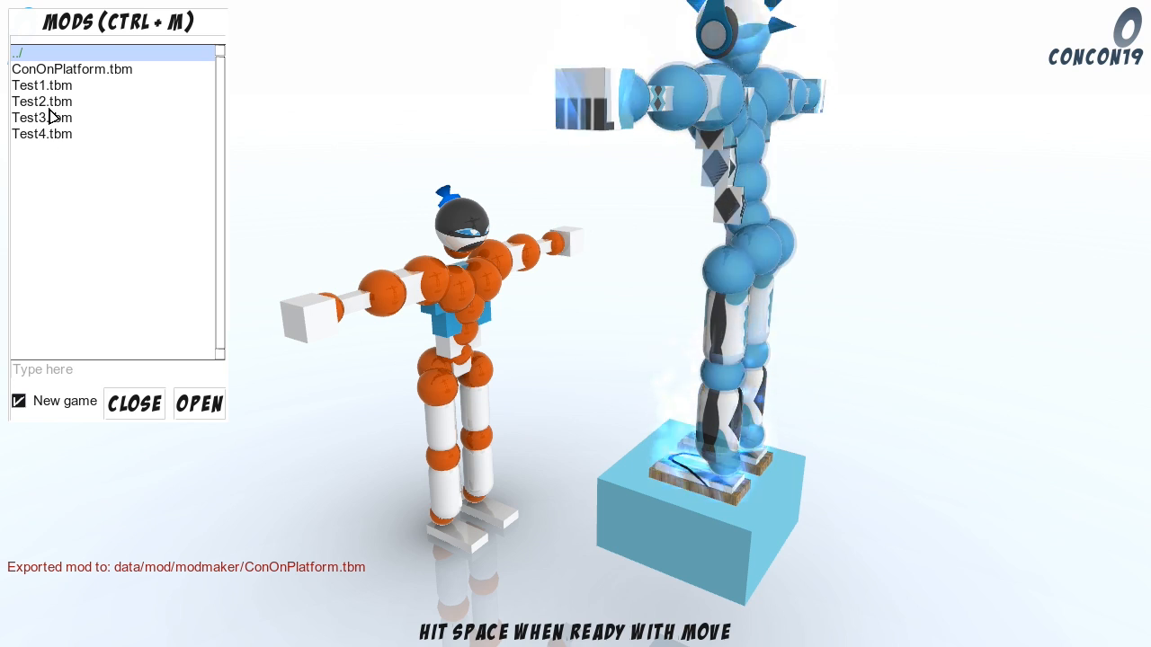
{"action": "key", "text": "Down"}
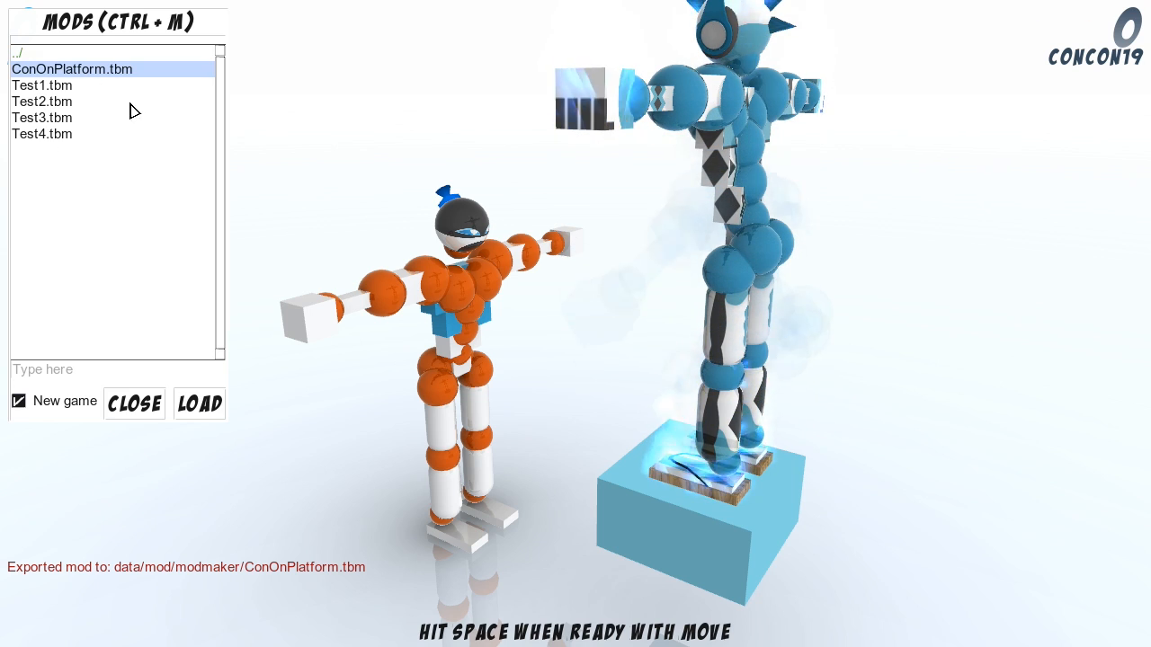
{"action": "left_click", "coordinate": [199, 404]}
Step: Play-test the loaded mod by changing the blue player's hip and glute joints and advancing the match turn by turn
{"action": "left_click", "coordinate": [495, 432]}
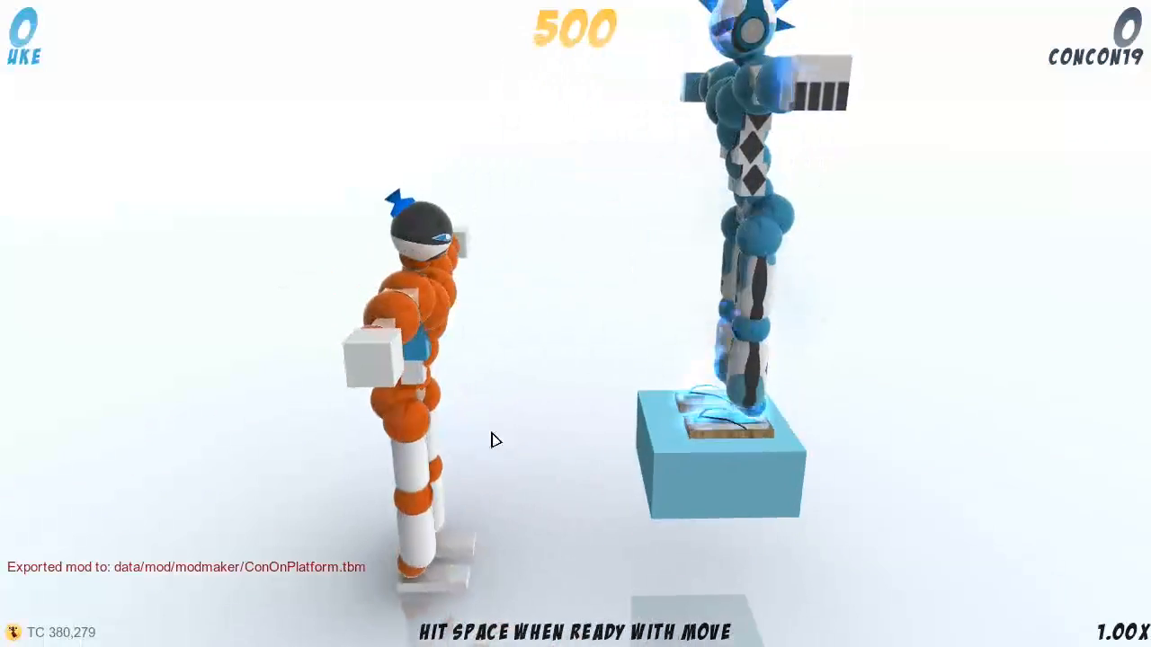
{"action": "left_click", "coordinate": [733, 272]}
{"action": "left_click", "coordinate": [725, 255]}
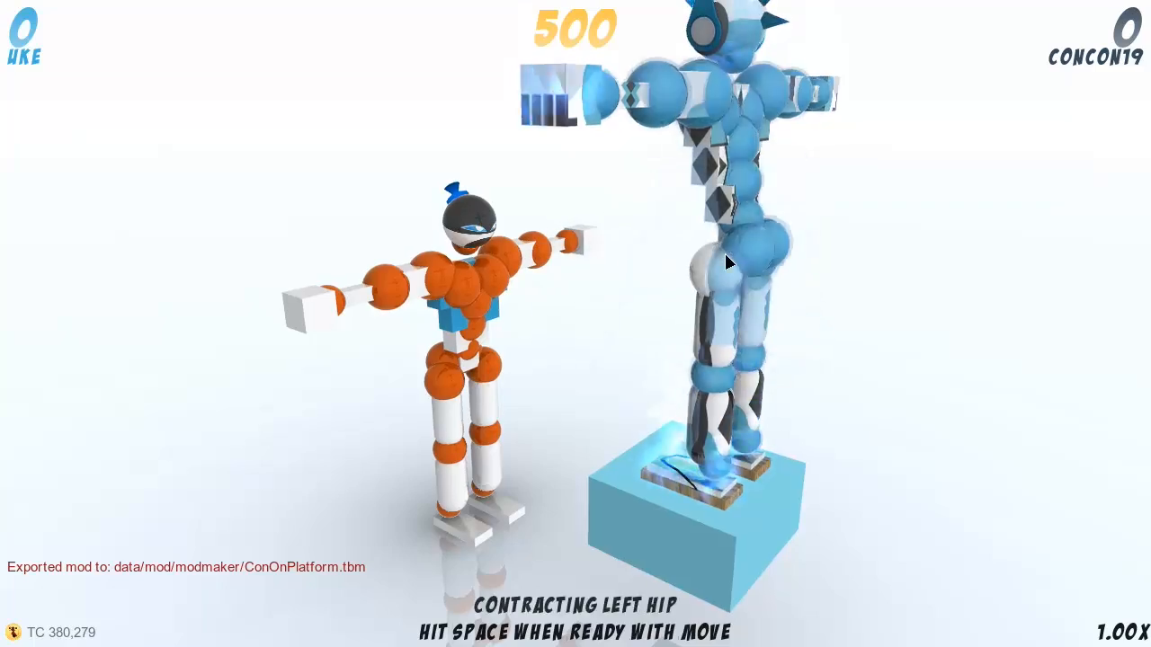
{"action": "left_click", "coordinate": [770, 280]}
{"action": "key", "text": "space"}
{"action": "key", "text": "space"}
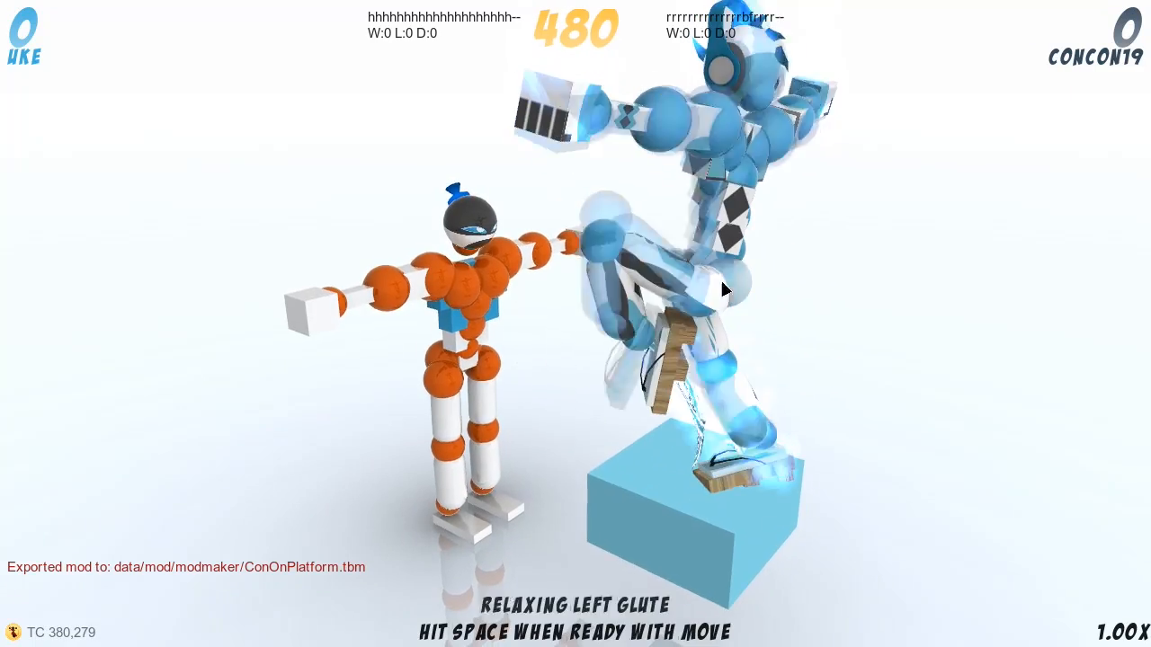
{"action": "left_click", "coordinate": [681, 254]}
{"action": "key", "text": "space"}
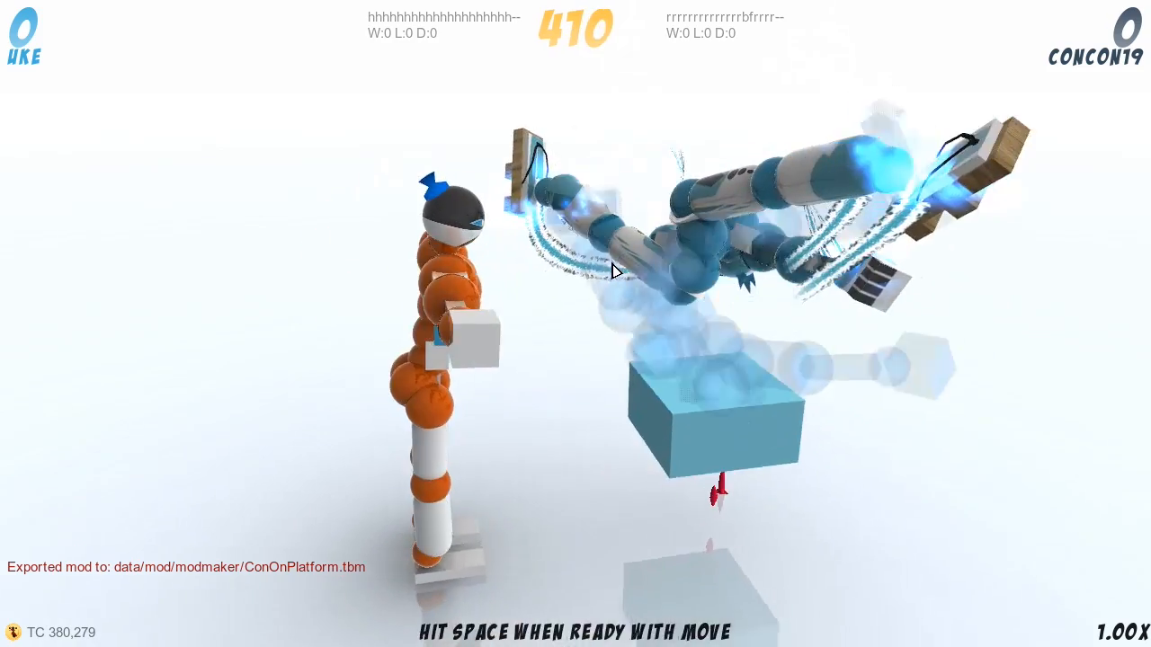
{"action": "key", "text": "space"}
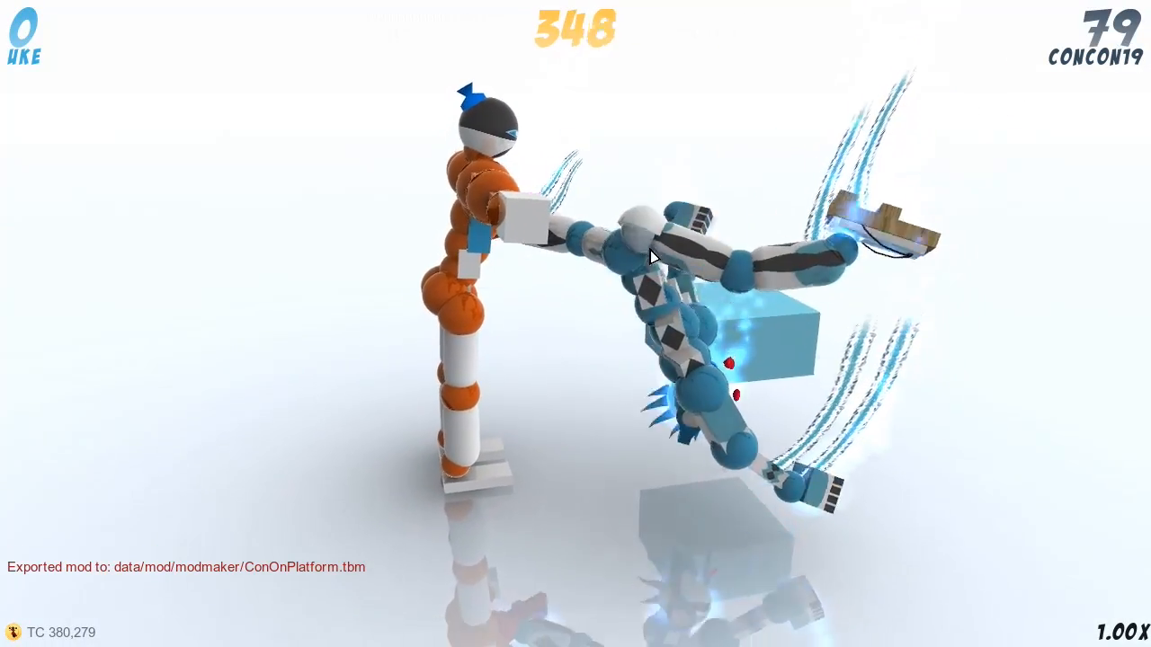
Step: Advance the play-test match by one more turn with the blue player's current joint settings
{"action": "key", "text": "a"}
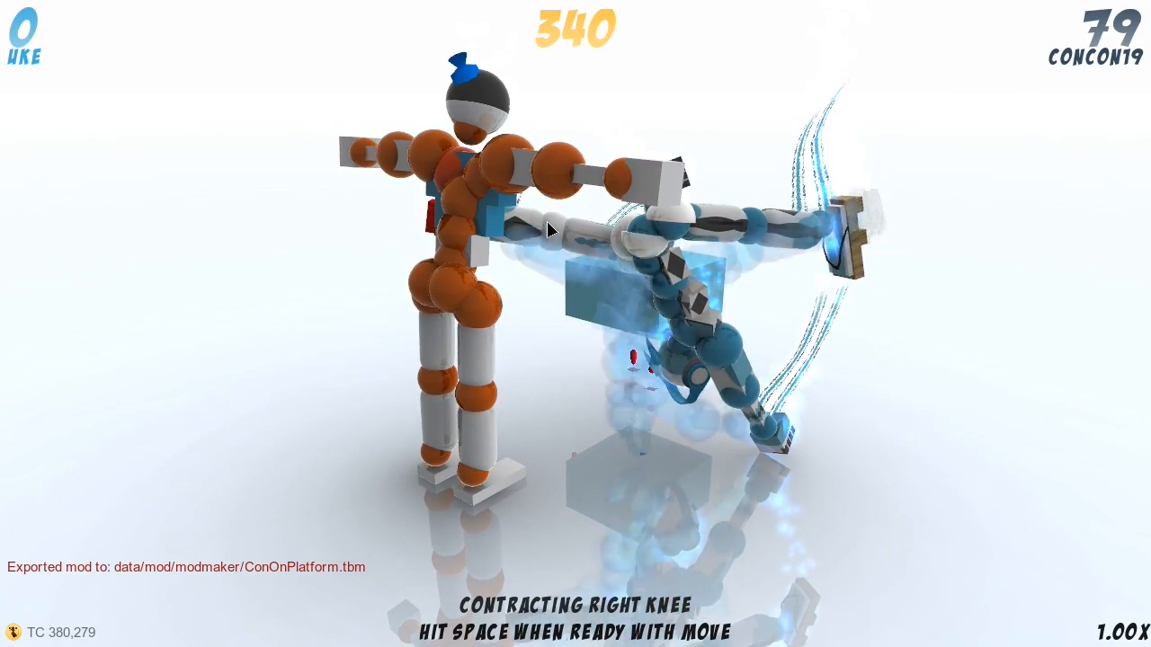
{"action": "key", "text": "space"}
{"action": "key", "text": "d"}
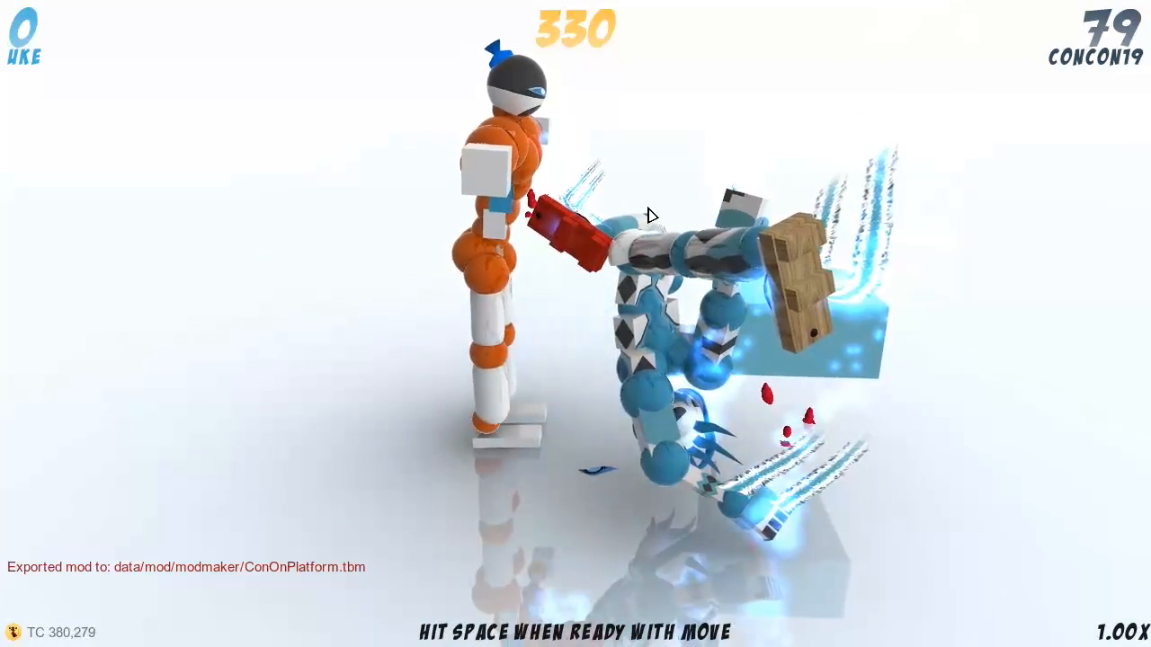
Step: Examine the blue player's pose and its contact with the orange opponent from both sides of the platform
{"action": "key", "text": "a"}
{"action": "key", "text": "a"}
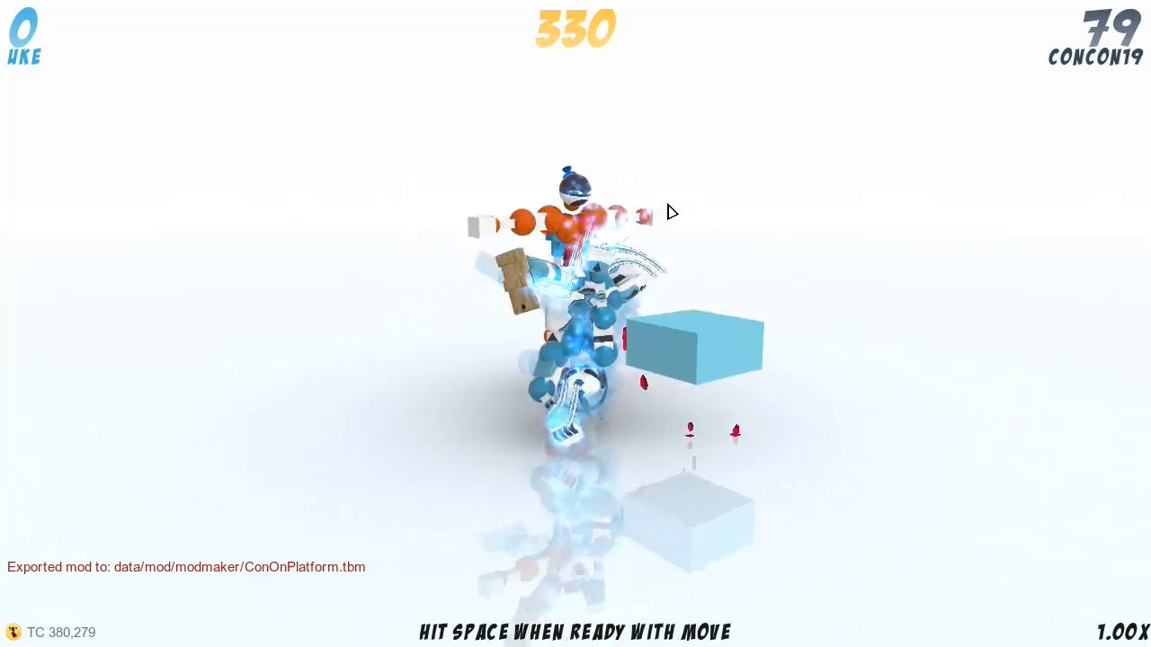
{"action": "key", "text": "d"}
{"action": "key", "text": "d"}
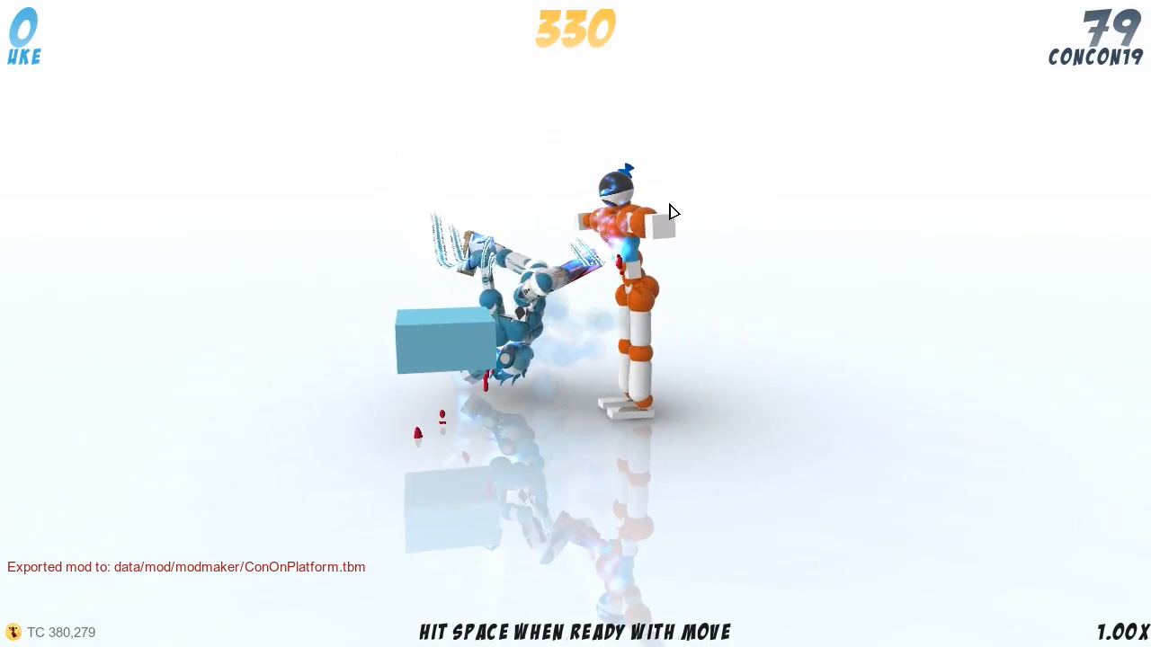
{"action": "key", "text": "a"}
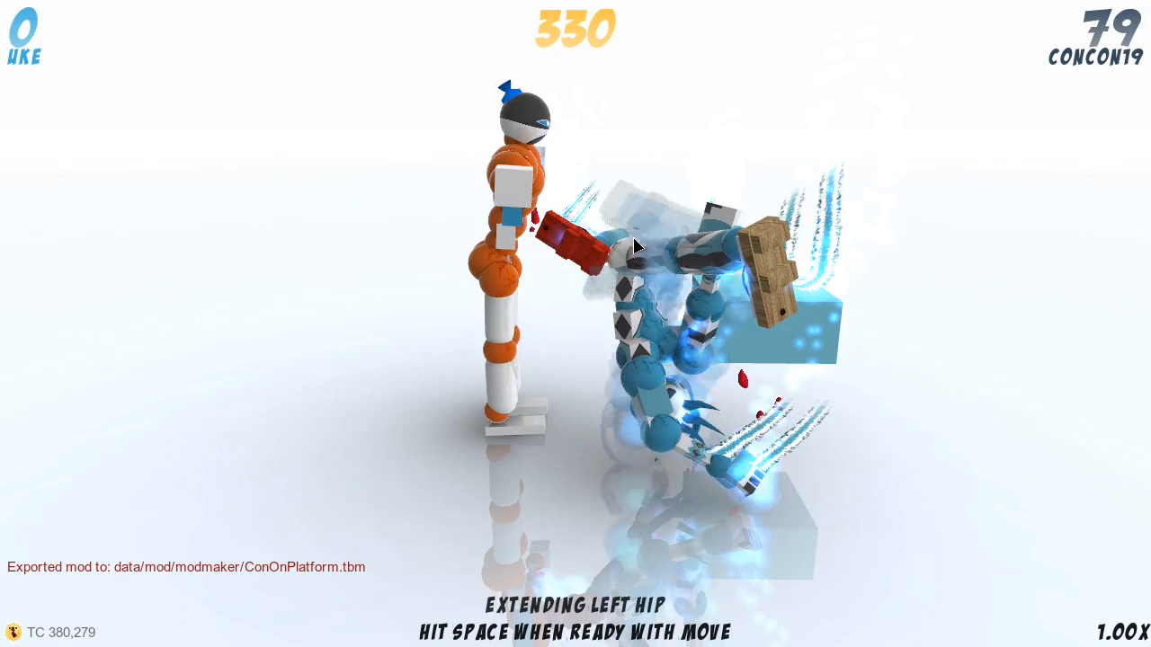
{"action": "key", "text": "d"}
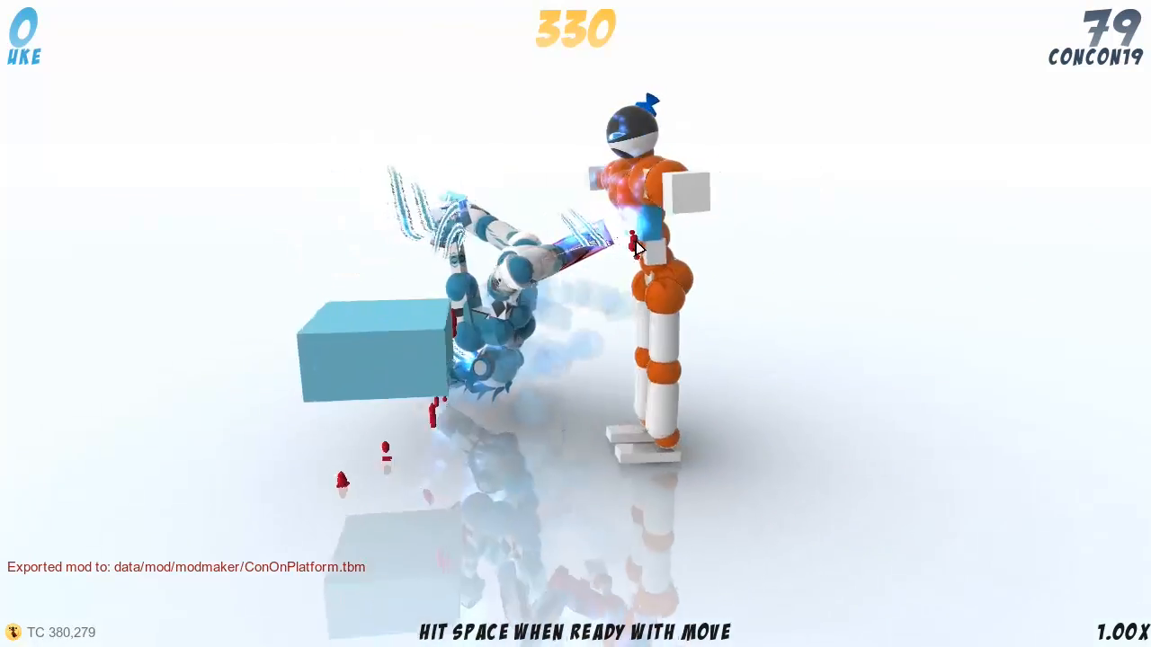
{"action": "key", "text": "d"}
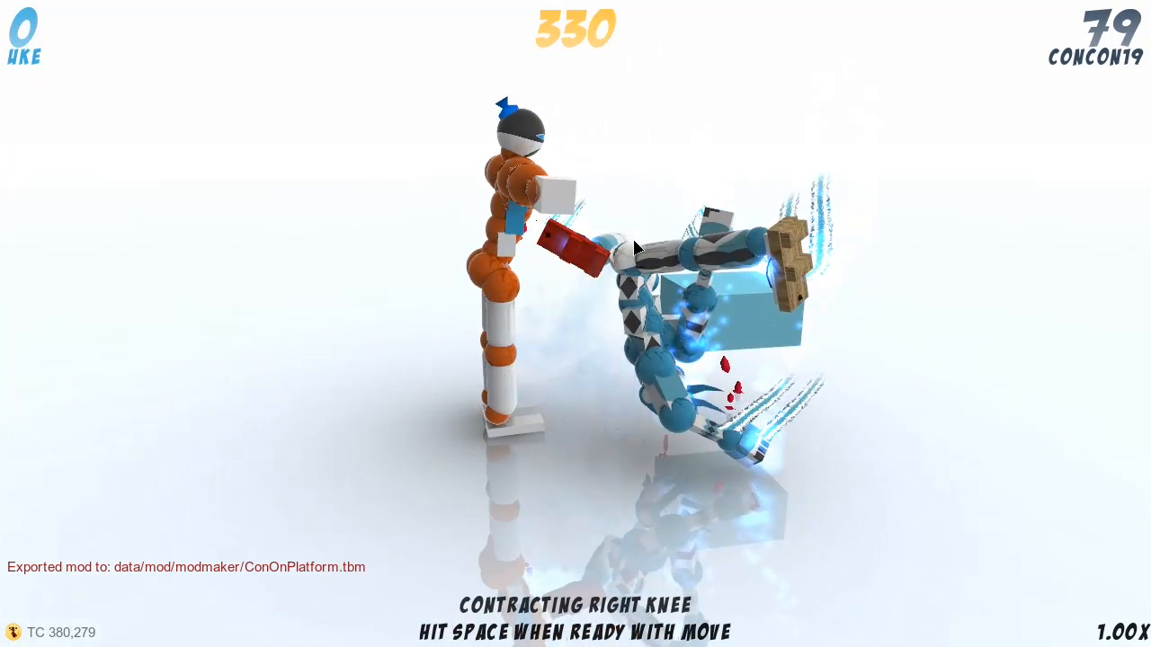
{"action": "key", "text": "d"}
{"action": "key", "text": "a"}
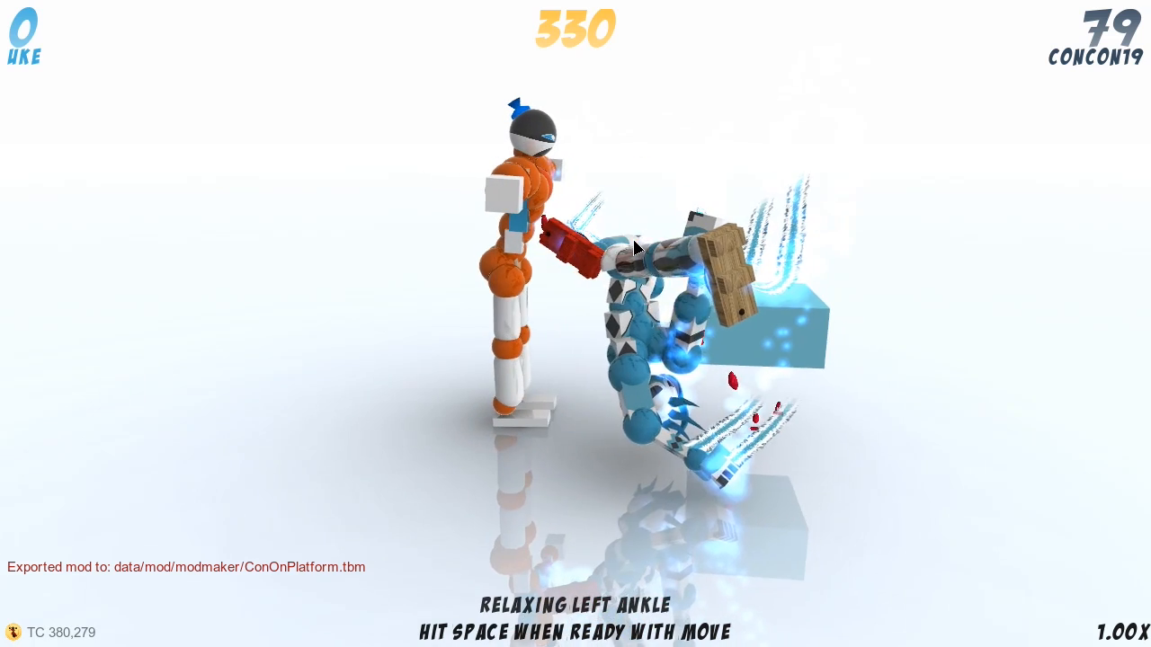